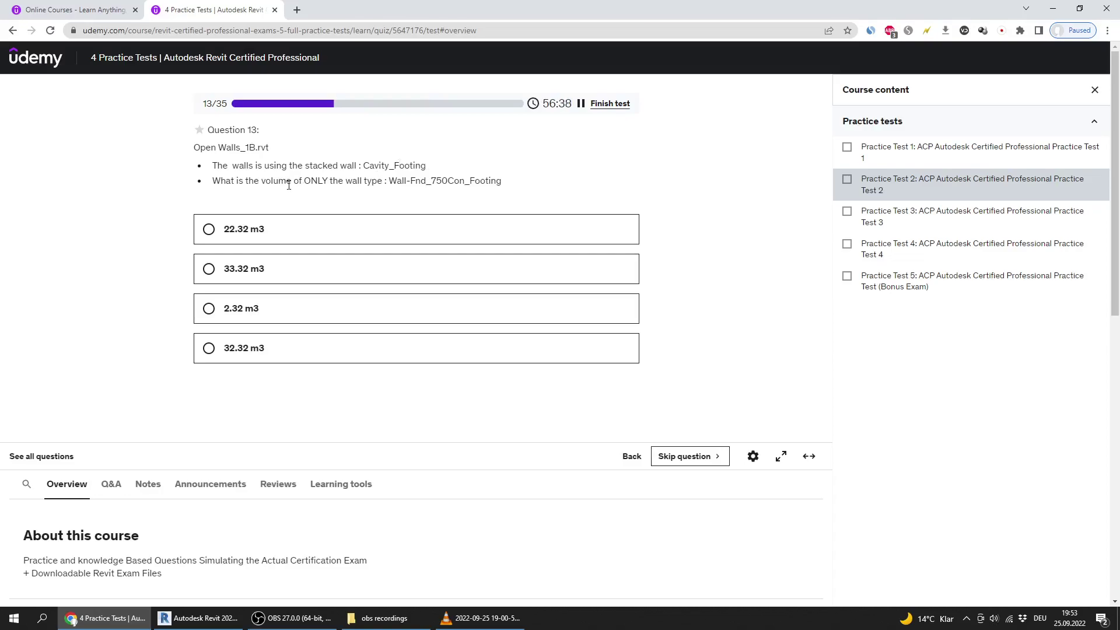
# Step: Read question 13, which asks for the volume of only the Wall-Fnd_750Con_Footing type in the Cavity_Footing stacked wall
pyautogui.moveTo(344, 182); pyautogui.dragTo(445, 208)
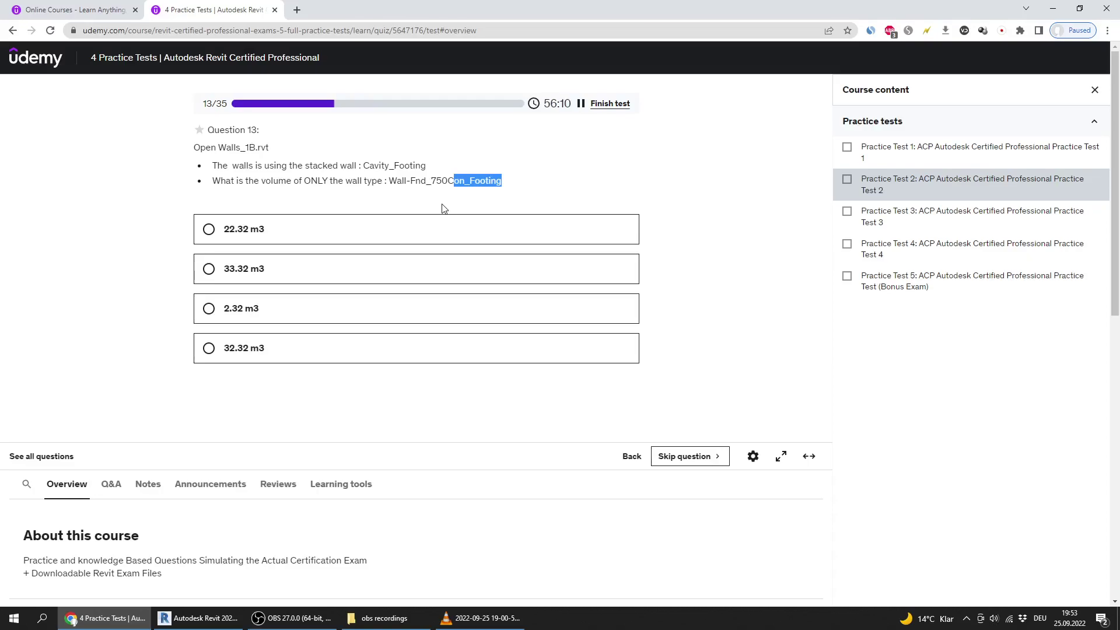
pyautogui.click(492, 182)
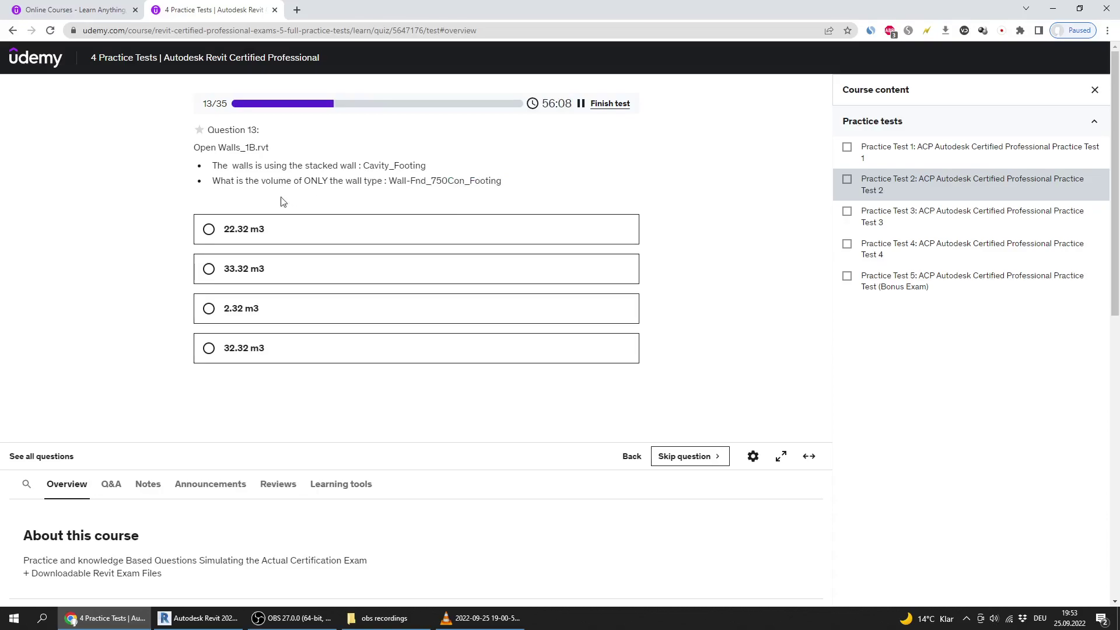
pyautogui.tripleClick(203, 186)
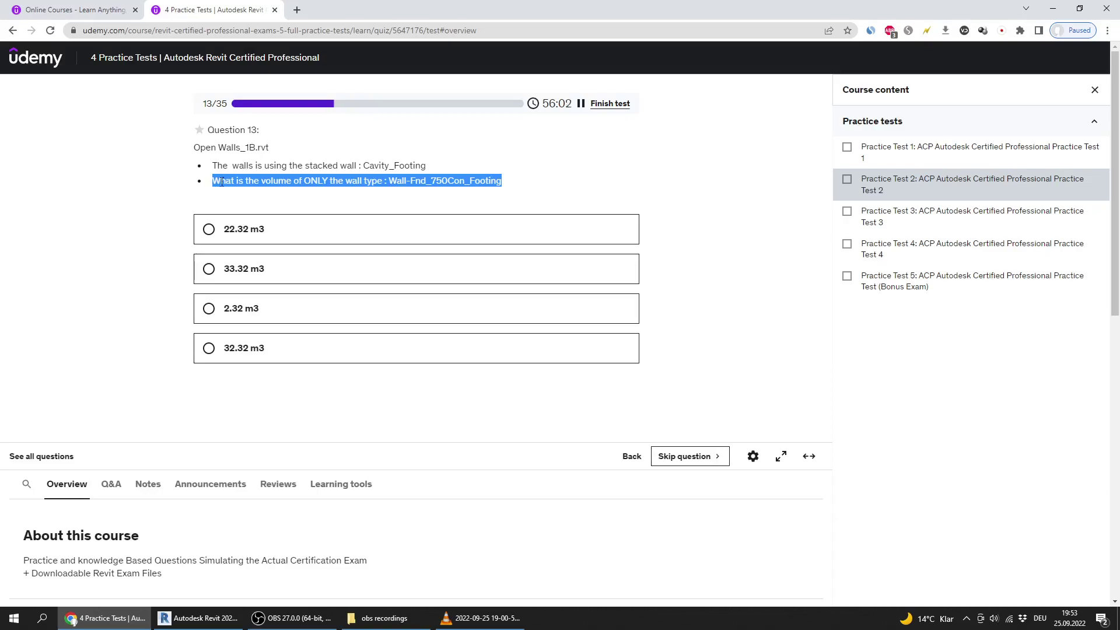
pyautogui.click(411, 180)
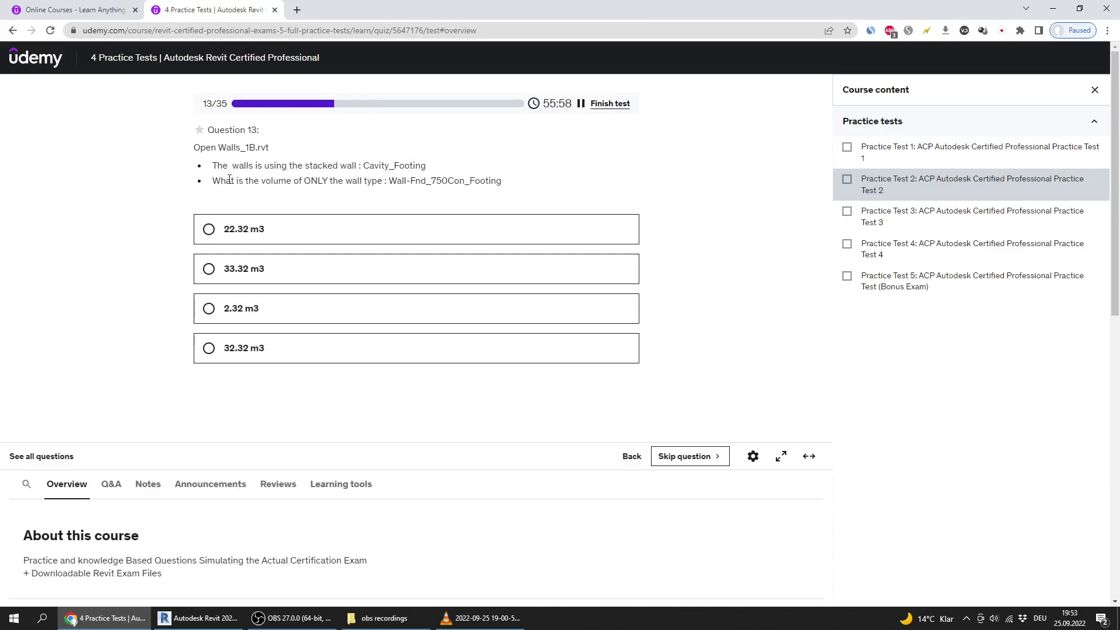
pyautogui.moveTo(214, 182); pyautogui.dragTo(506, 193)
pyautogui.rightClick(506, 193)
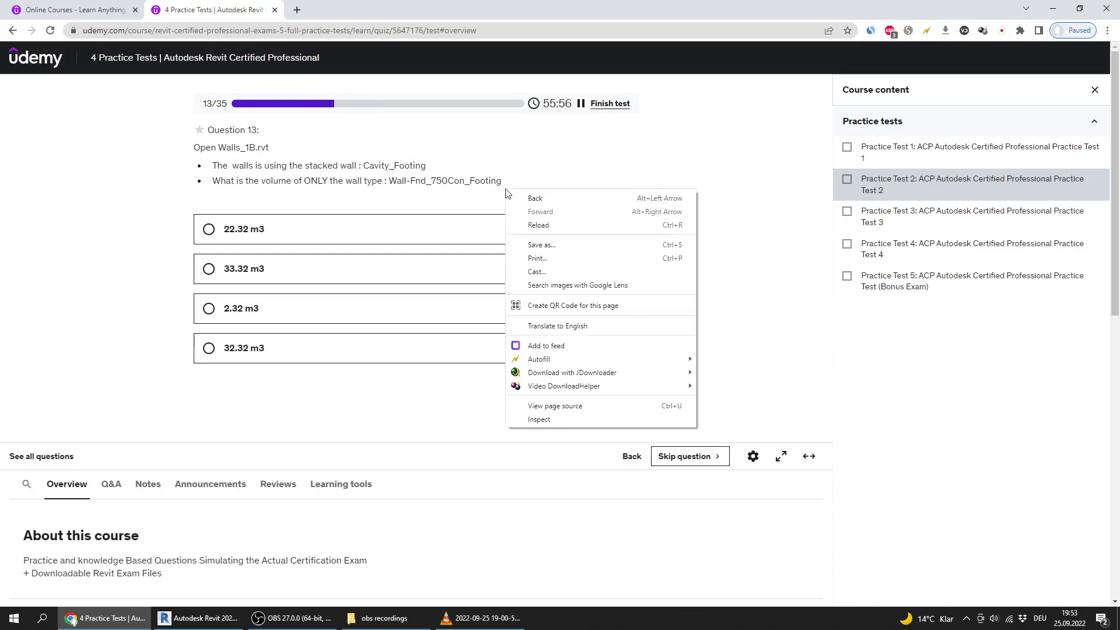
pyautogui.click(317, 170)
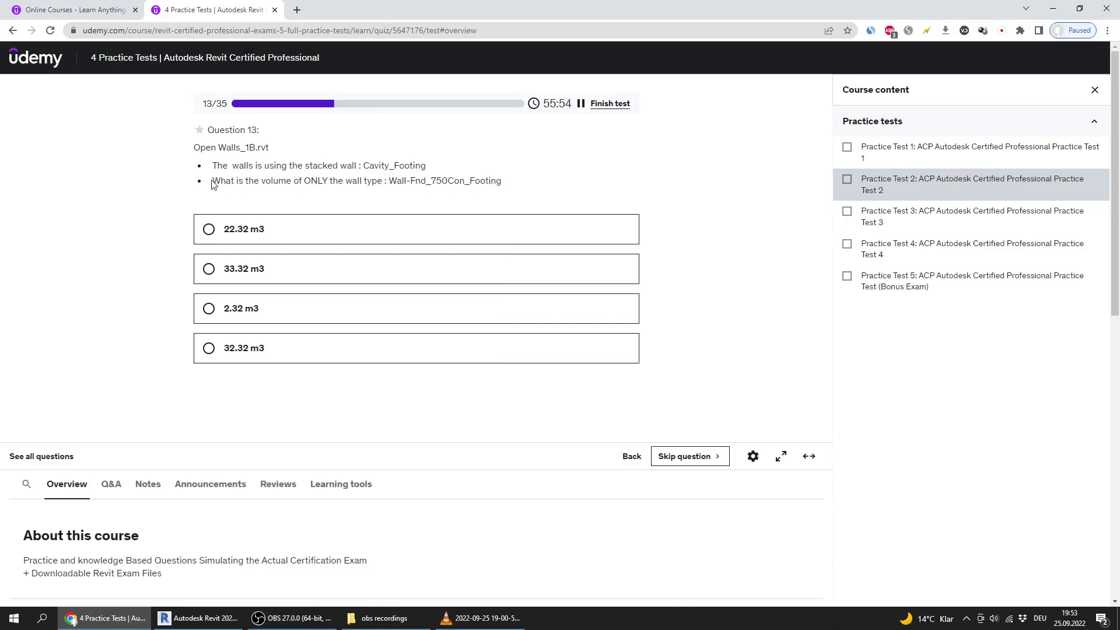
pyautogui.moveTo(213, 180); pyautogui.dragTo(384, 181)
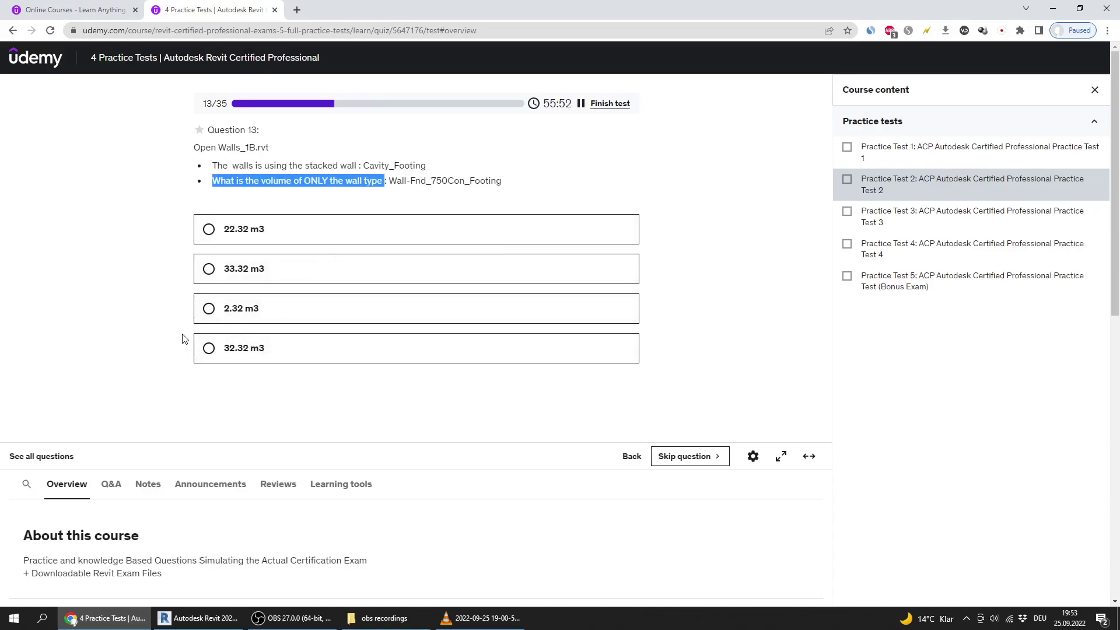
pyautogui.click(146, 246)
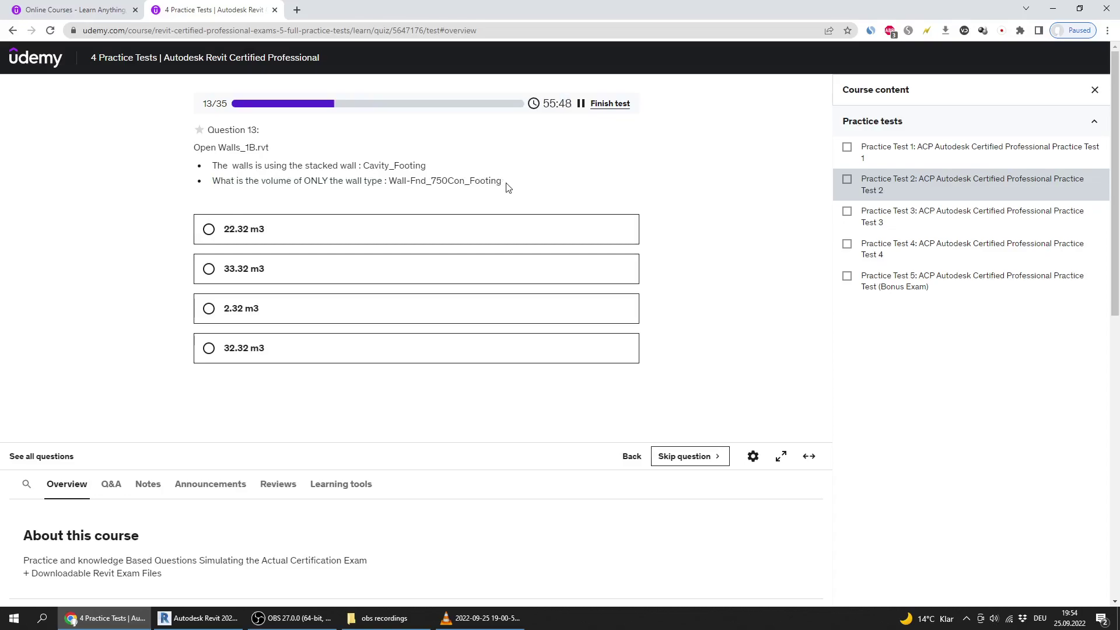
pyautogui.moveTo(505, 184); pyautogui.dragTo(197, 164)
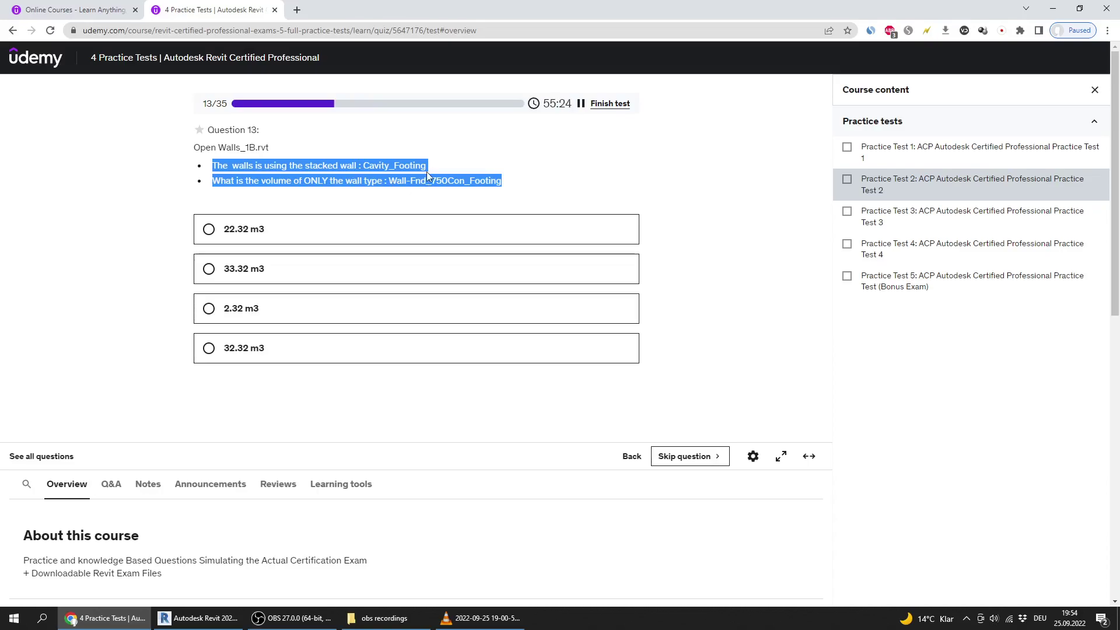
pyautogui.click(430, 195)
# Step: Switch to Revit and inspect the Cavity_Footing stacked wall's dimension properties for a volume, checking against the question's wording
pyautogui.click(178, 616)
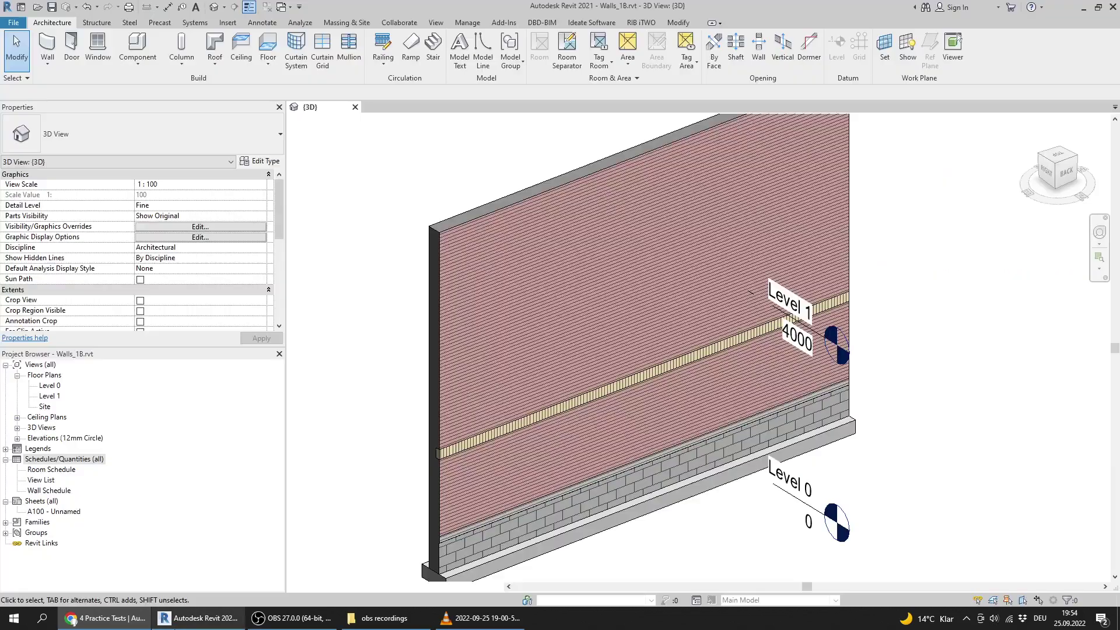
pyautogui.keyDown('shift'); pyautogui.moveTo(607, 339); pyautogui.dragTo(543, 356, button='middle'); pyautogui.keyUp('shift')
pyautogui.click(102, 619)
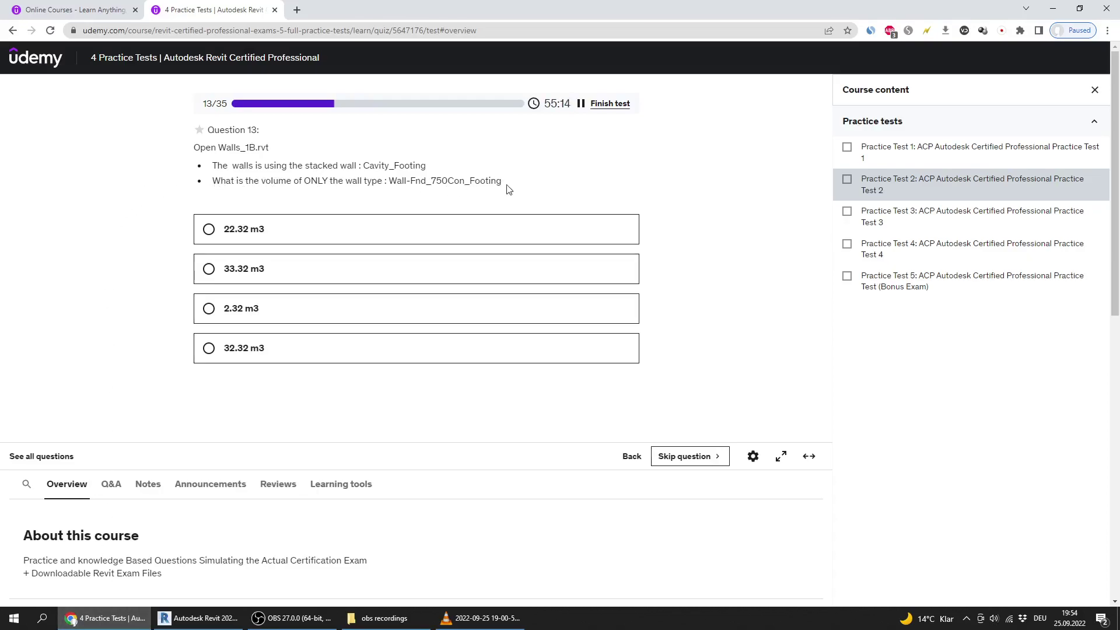
pyautogui.moveTo(509, 185); pyautogui.dragTo(190, 186)
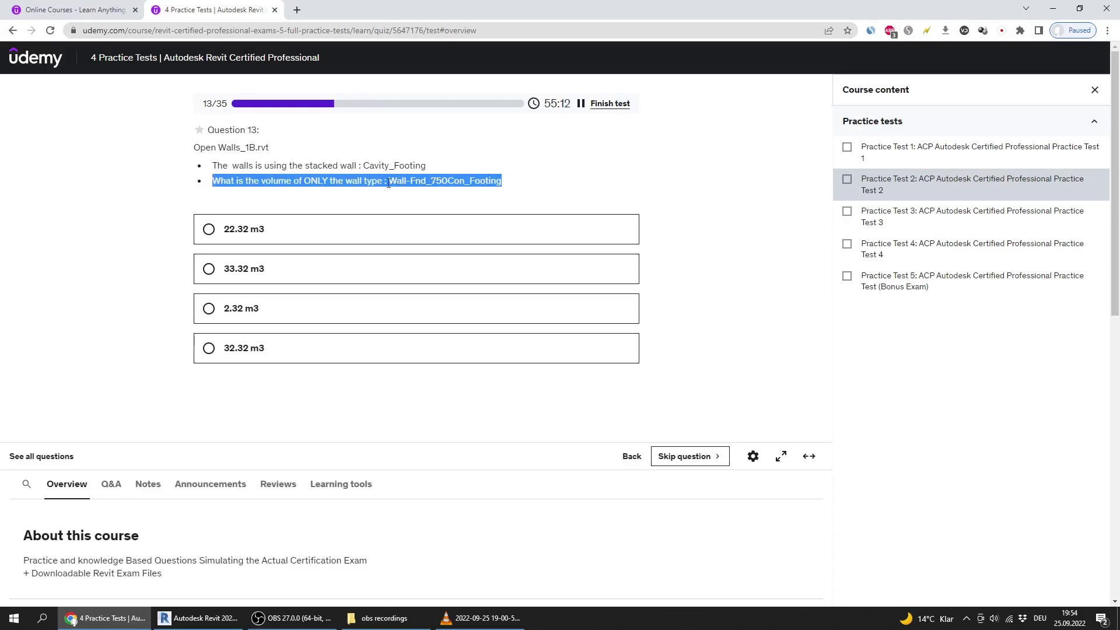
pyautogui.click(198, 618)
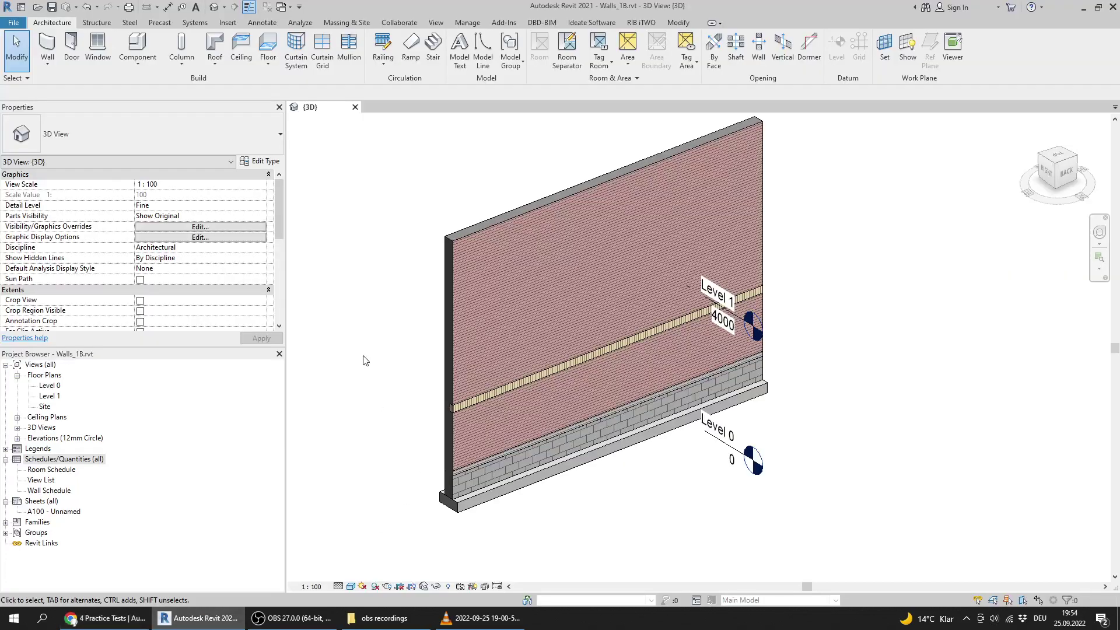
pyautogui.click(468, 261)
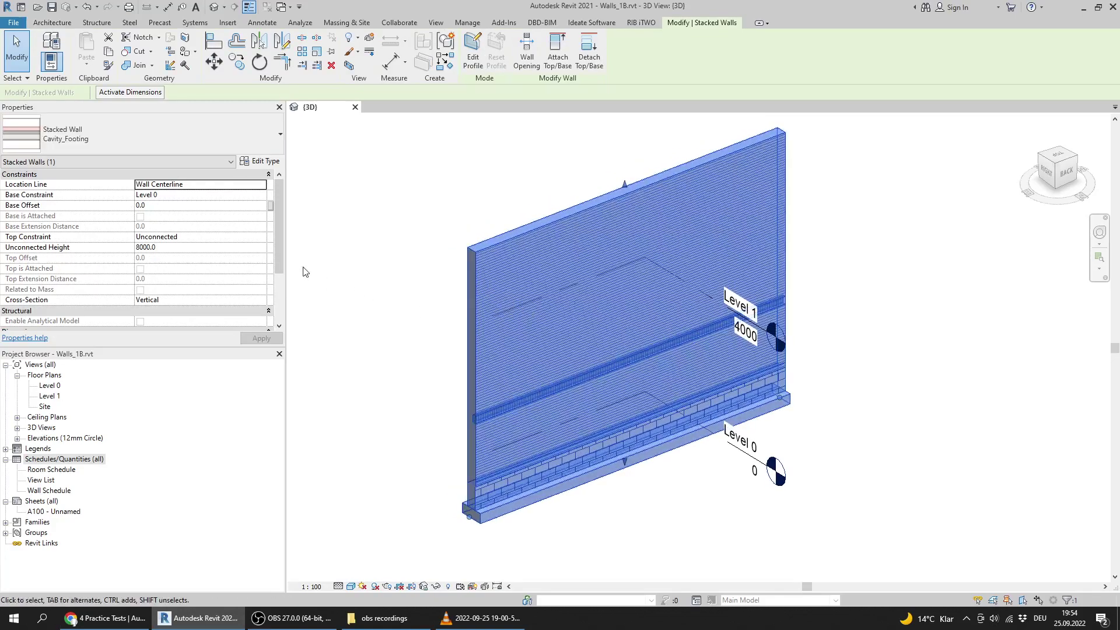
pyautogui.moveTo(281, 219); pyautogui.dragTo(284, 274)
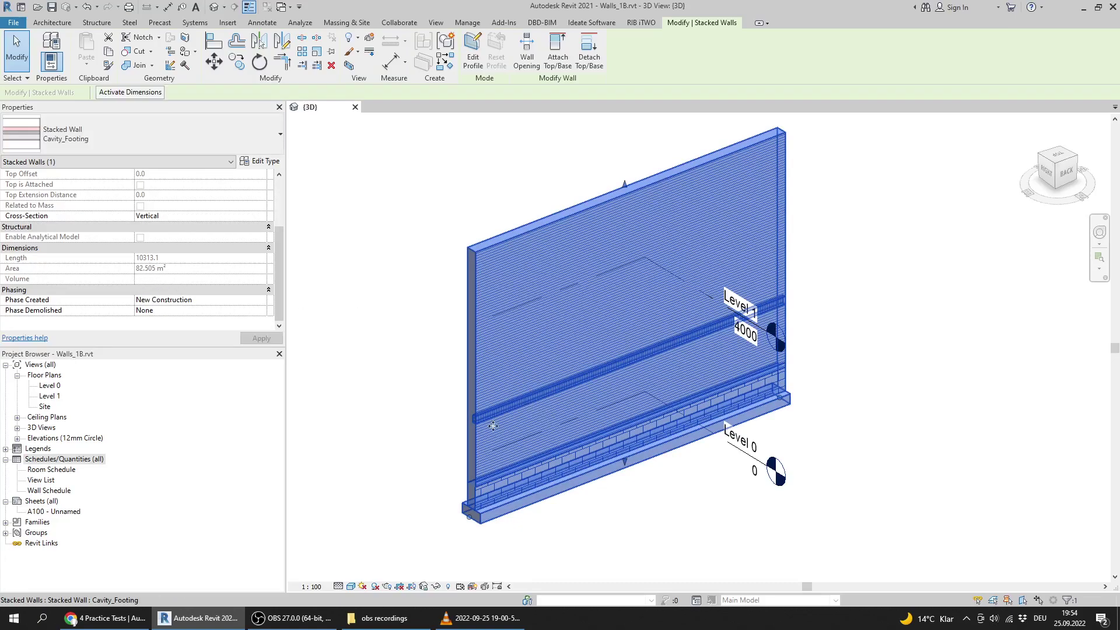
pyautogui.click(409, 514)
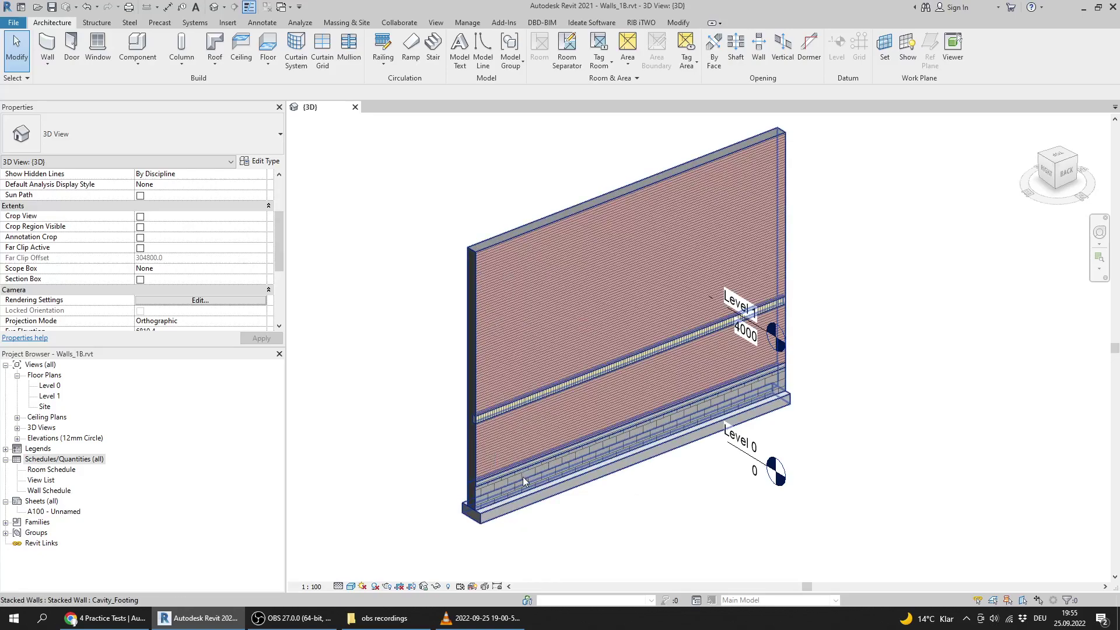
# Step: Recheck the wall type name Wall-Fnd_750Con_Footing in the browser question and return to Revit
pyautogui.click(105, 618)
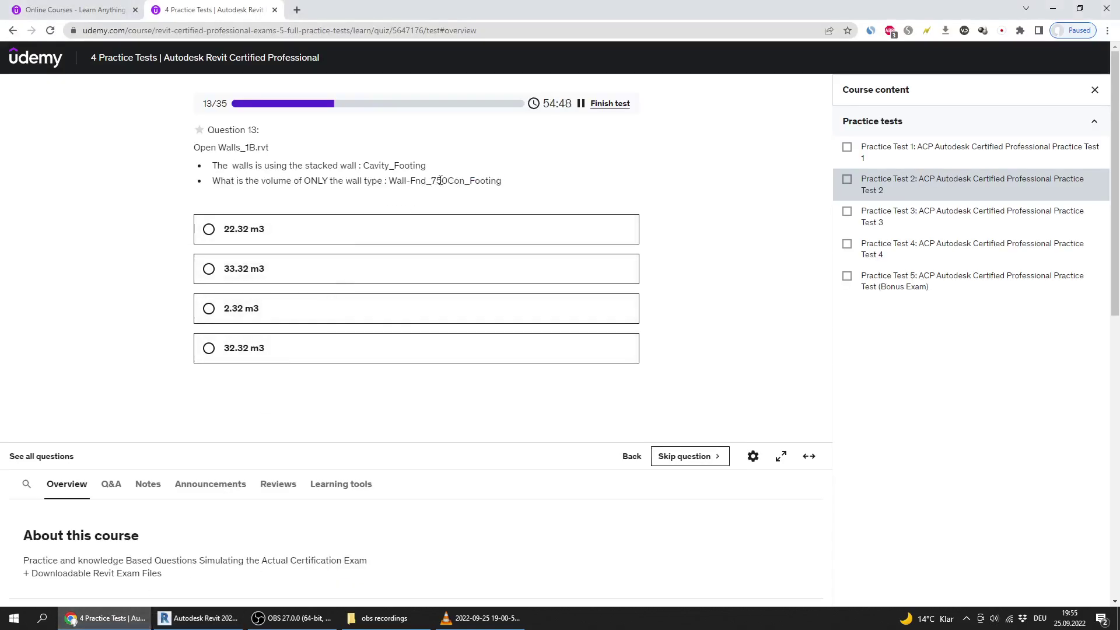
pyautogui.moveTo(505, 185); pyautogui.dragTo(385, 185)
pyautogui.click(194, 619)
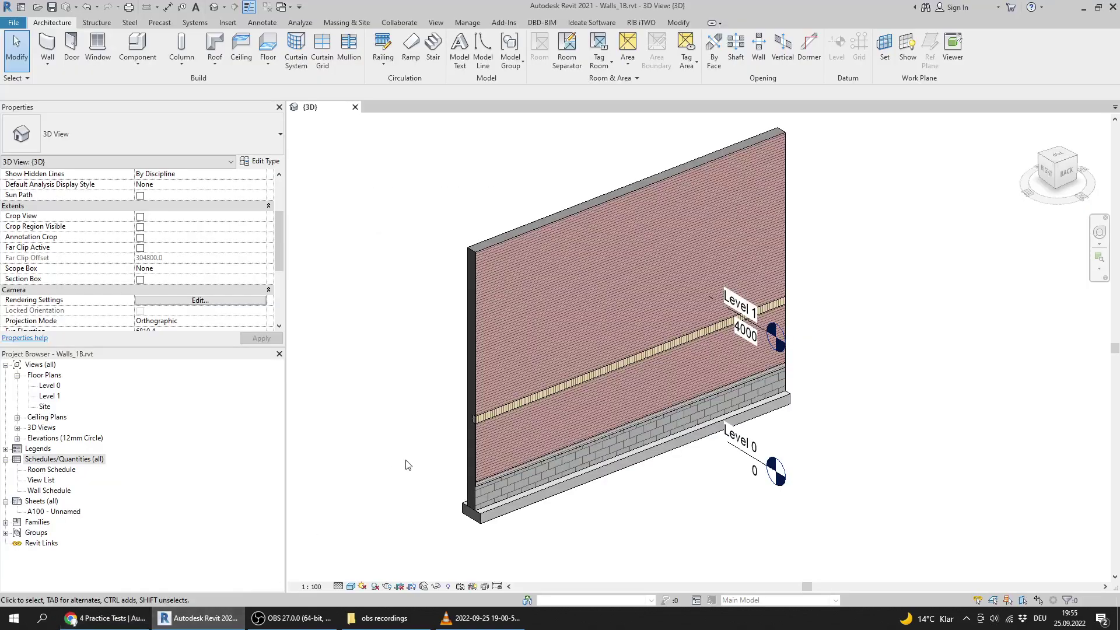
# Step: Create a new building component schedule for the Walls category in the New Construction phase
pyautogui.click(64, 461)
pyautogui.rightClick(67, 465)
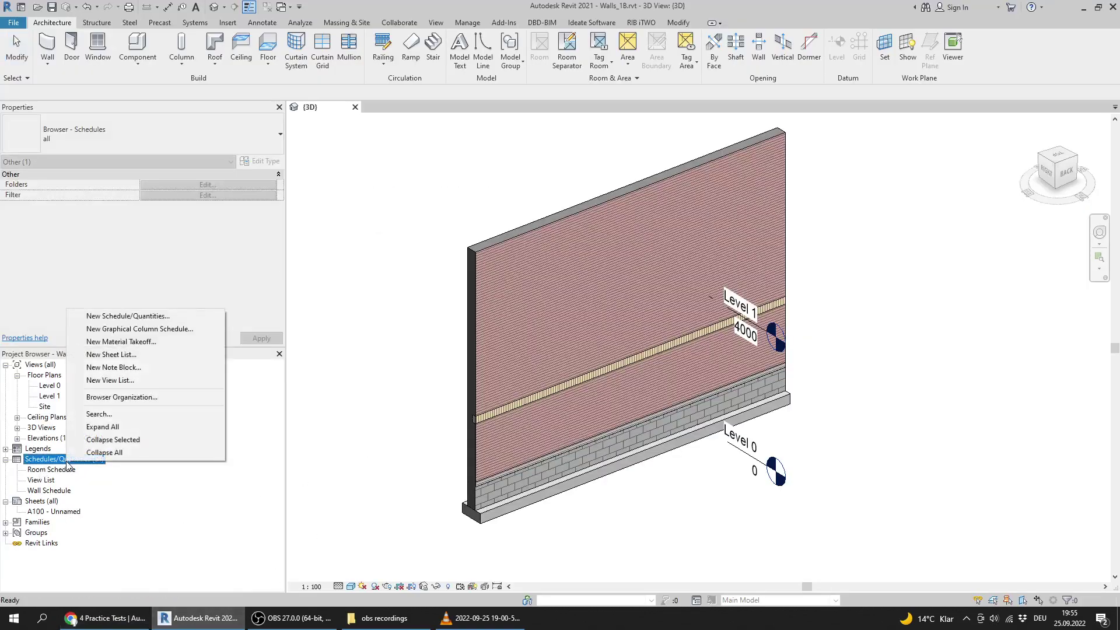
pyautogui.click(158, 315)
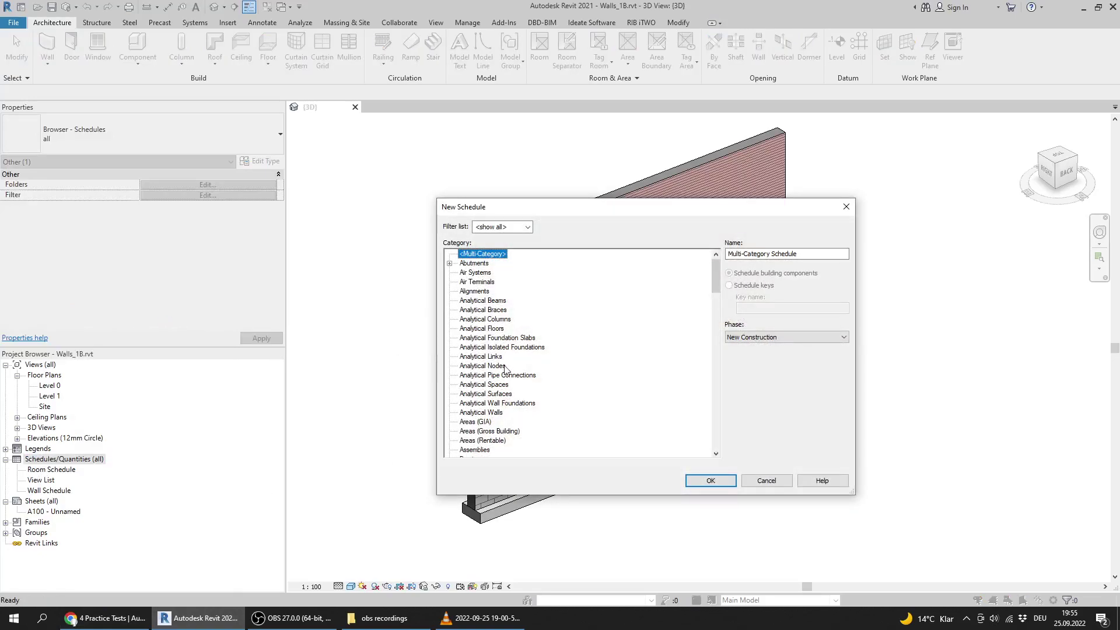
pyautogui.click(504, 366)
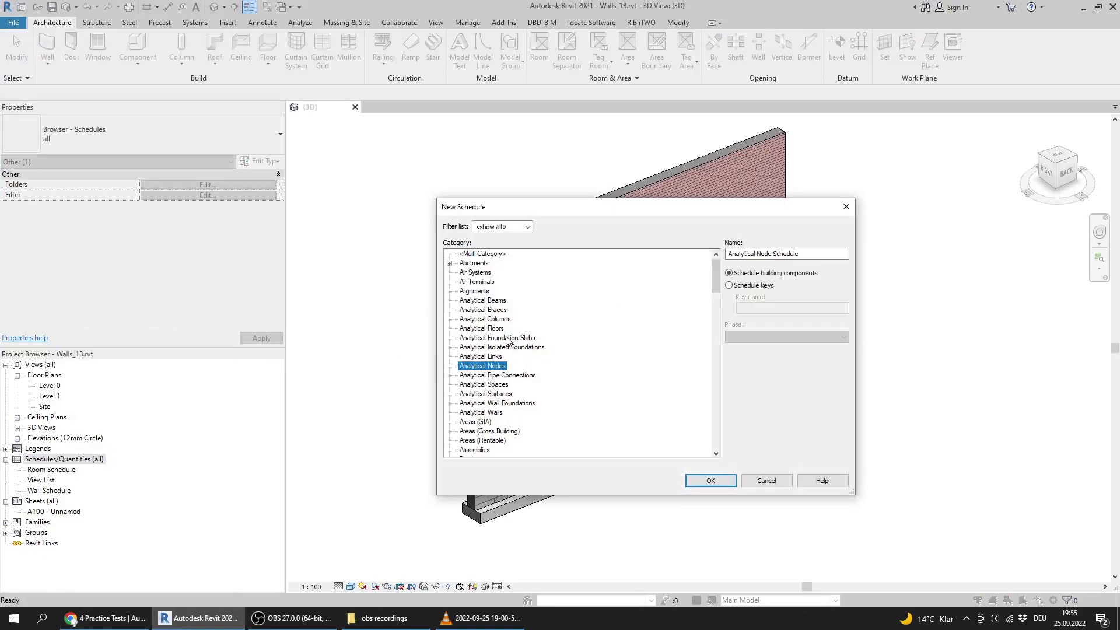
pyautogui.press('w')
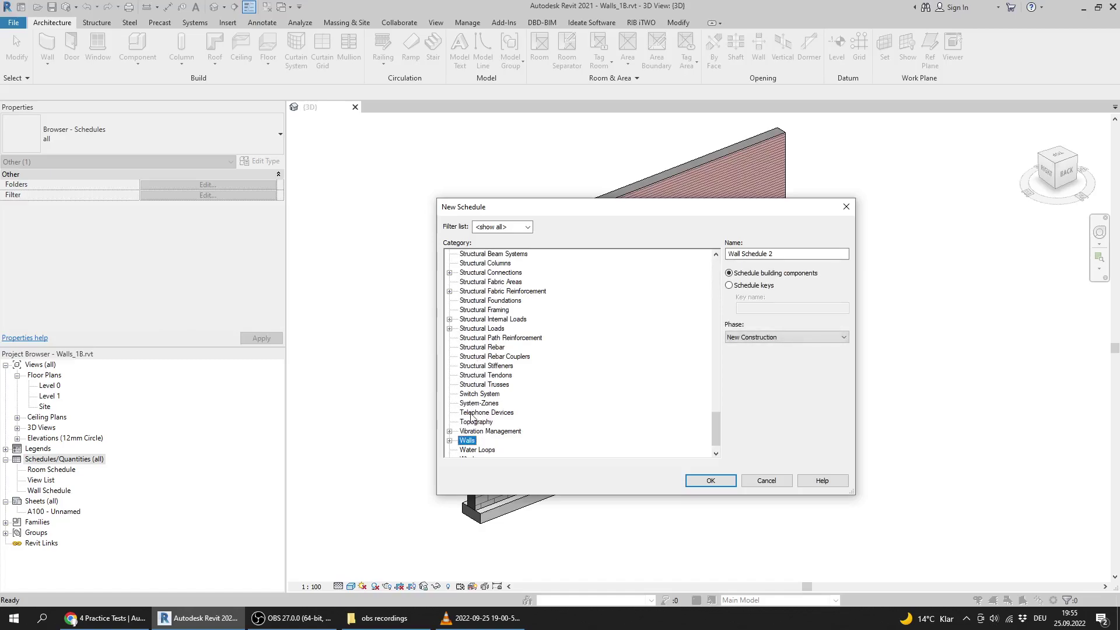
pyautogui.doubleClick(468, 442)
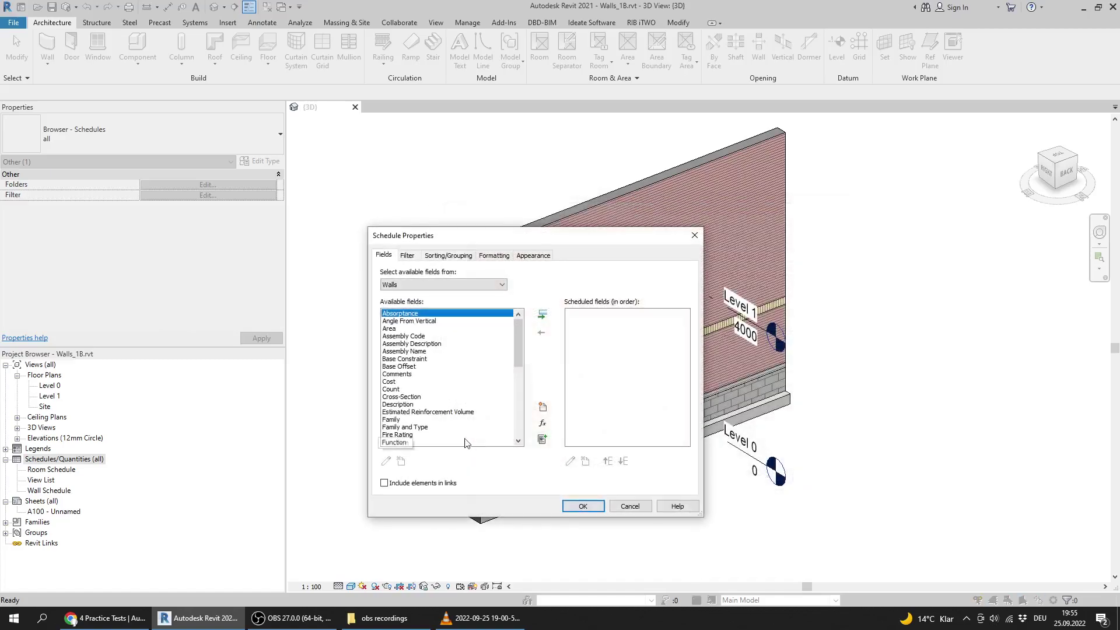
# Step: Add the Type and Volume fields to the wall schedule and generate it
pyautogui.click(69, 617)
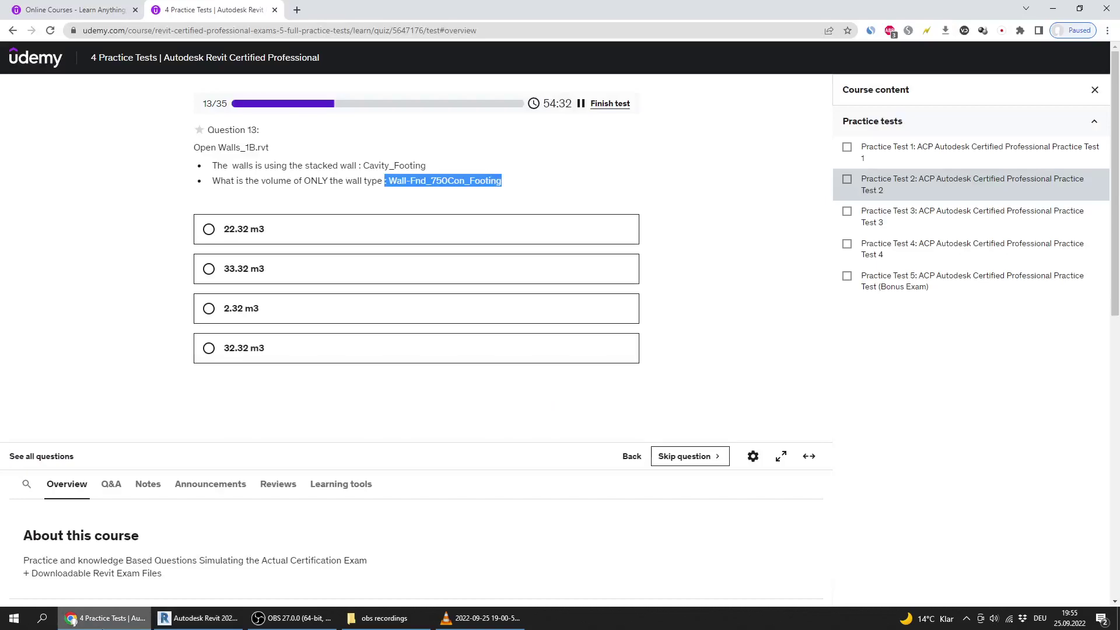
pyautogui.click(198, 617)
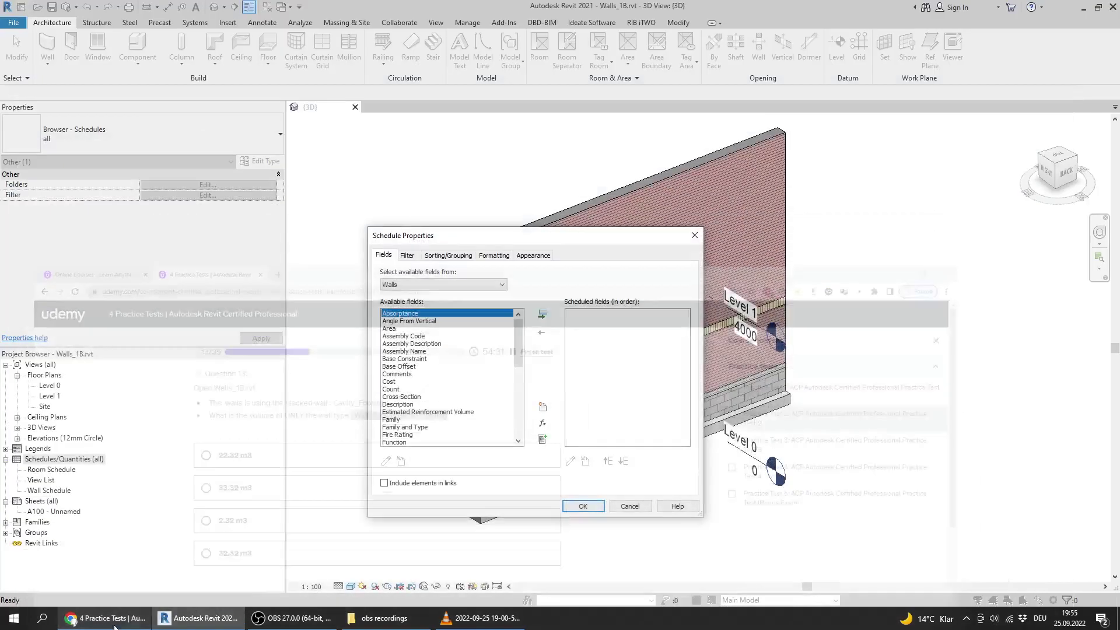
pyautogui.click(408, 379)
pyautogui.press('t')
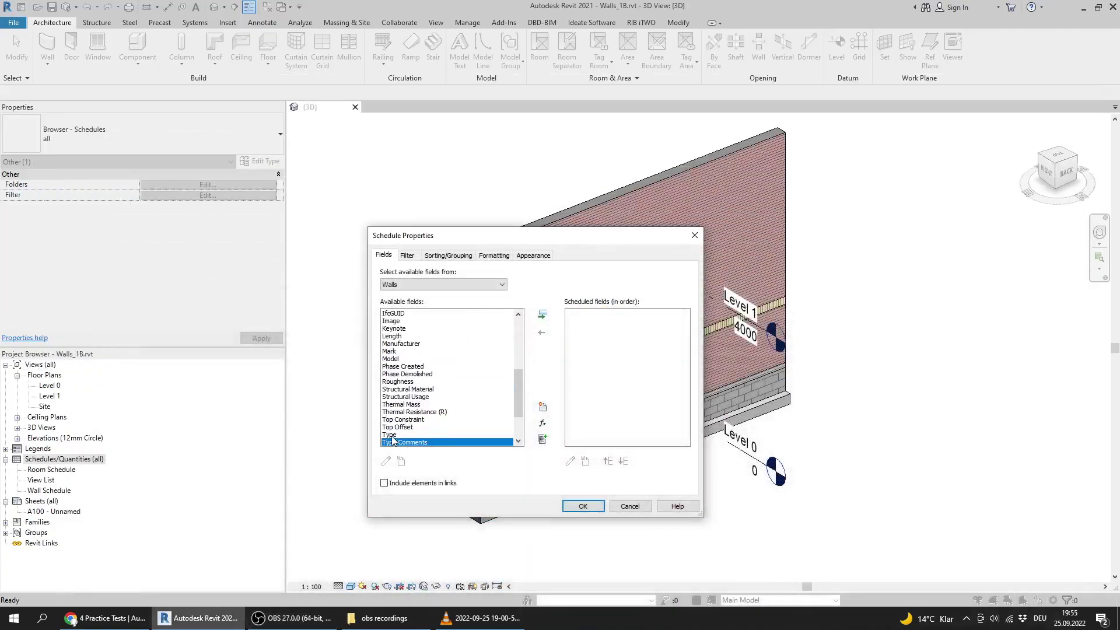
pyautogui.doubleClick(389, 436)
pyautogui.click(407, 399)
pyautogui.press('End')
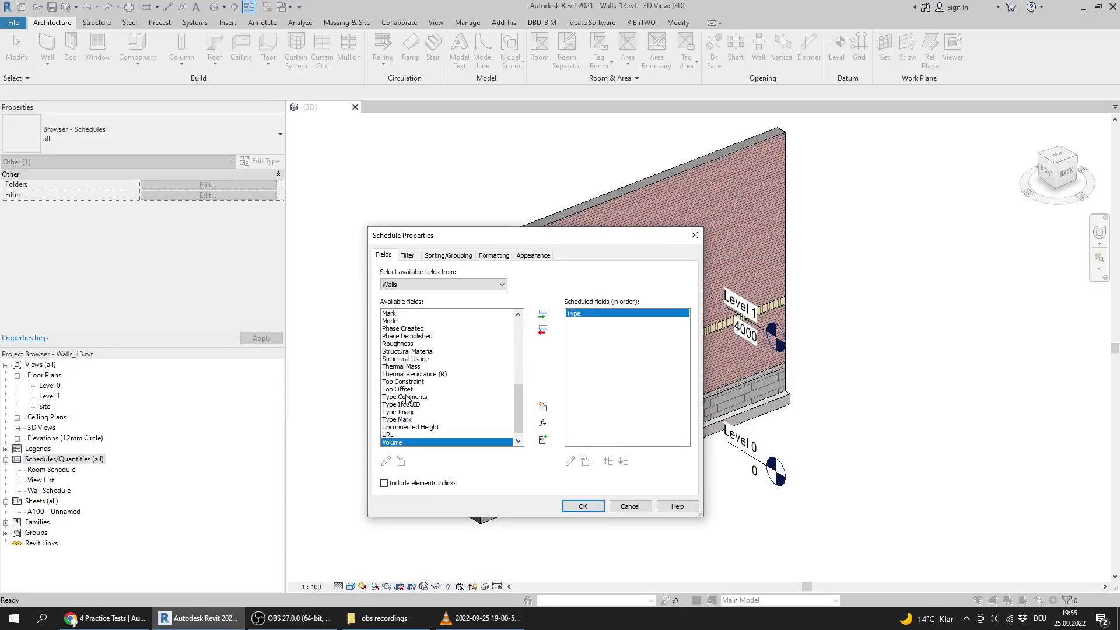
pyautogui.click(583, 506)
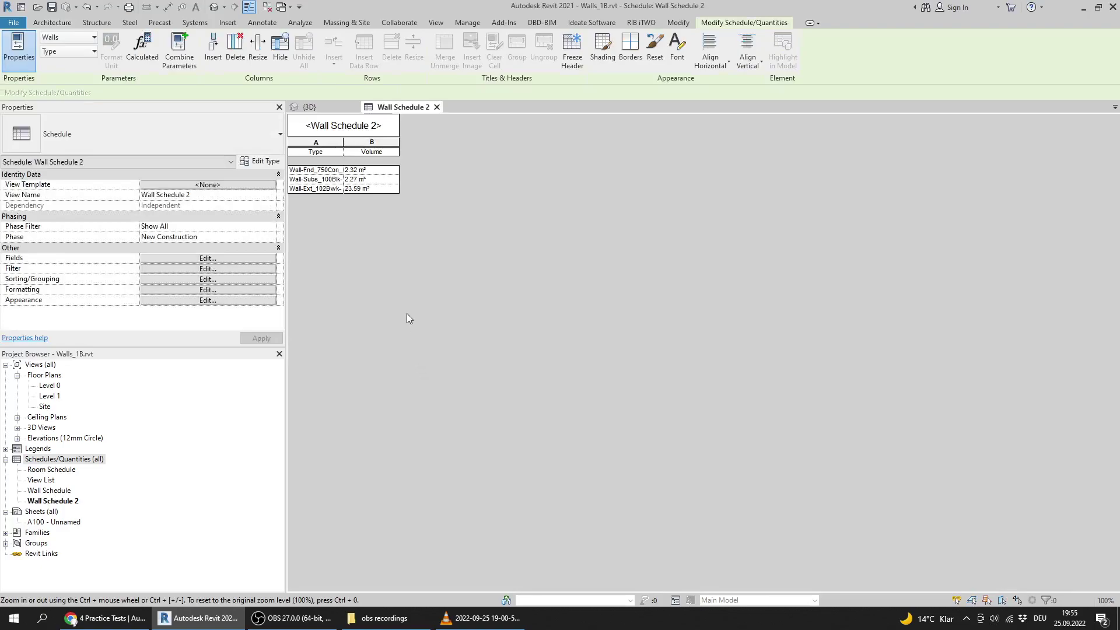
# Step: Widen the schedule's Type column and look up the volume of Wall-Fnd_750Con_Footing, comparing the type name with the question
pyautogui.click(110, 618)
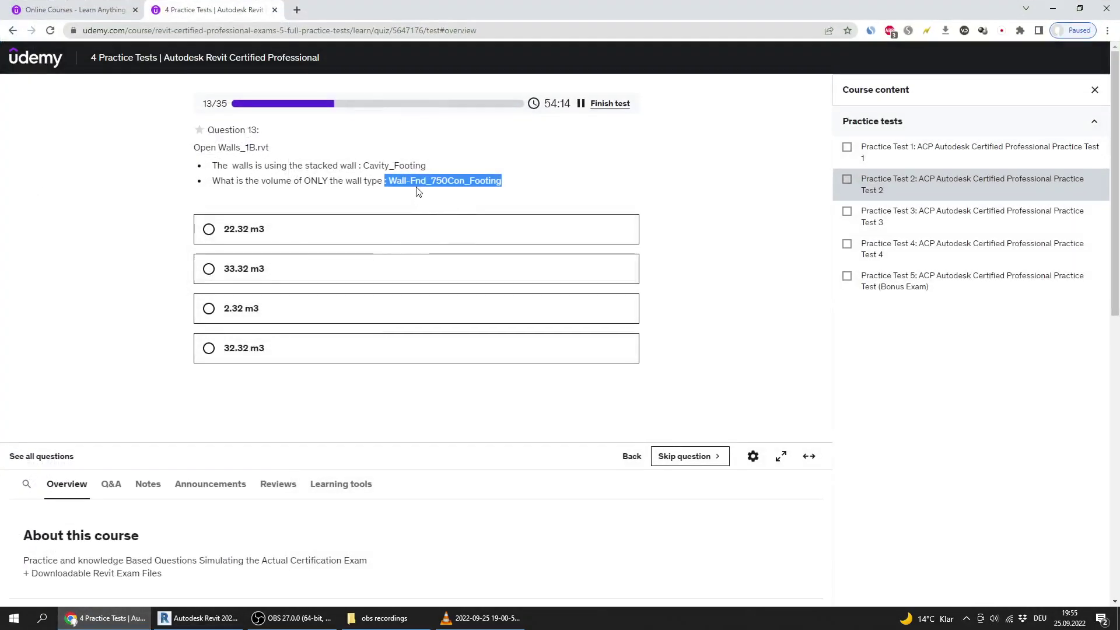
pyautogui.click(407, 182)
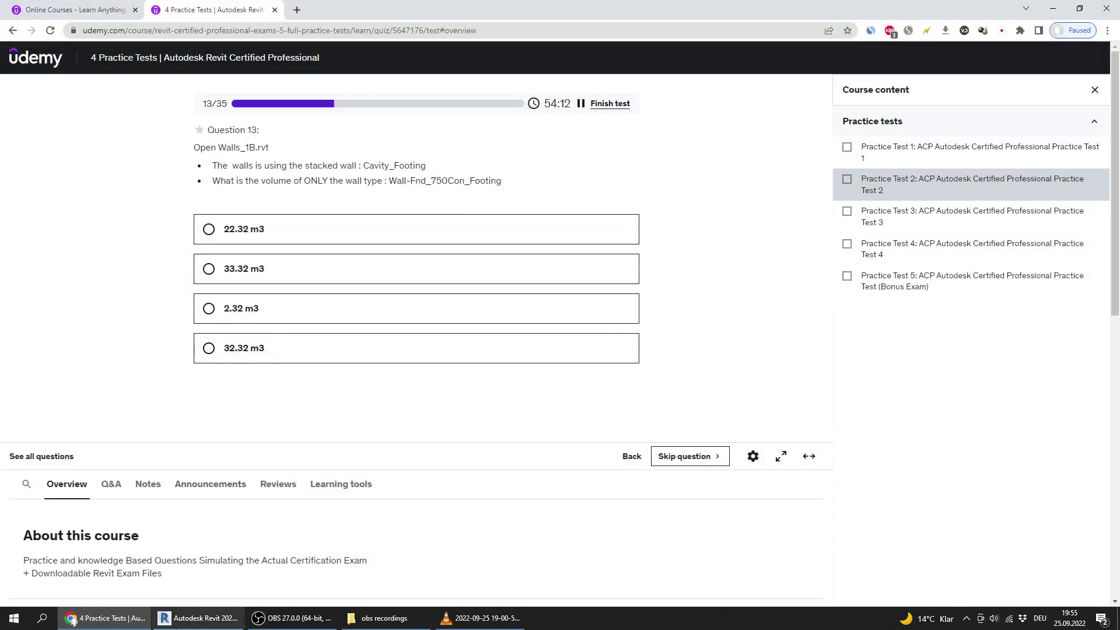
pyautogui.click(198, 618)
pyautogui.moveTo(346, 146); pyautogui.dragTo(376, 147)
pyautogui.click(395, 171)
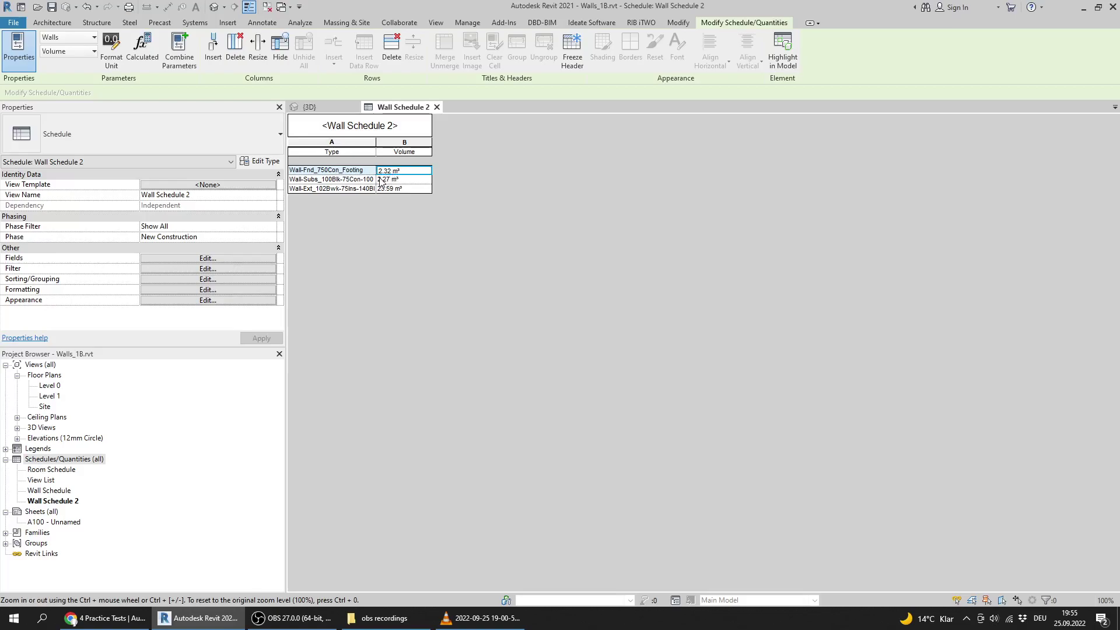
# Step: Switch to the browser quiz, answer question 13 with 2.32 m3 and continue to question 14
pyautogui.click(101, 619)
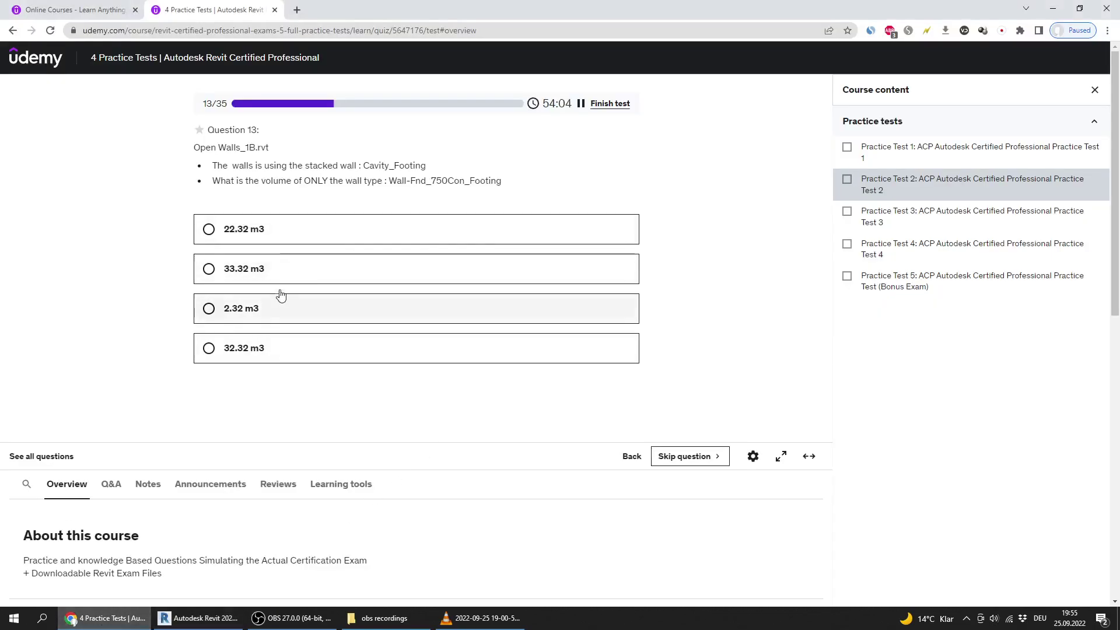
pyautogui.click(239, 310)
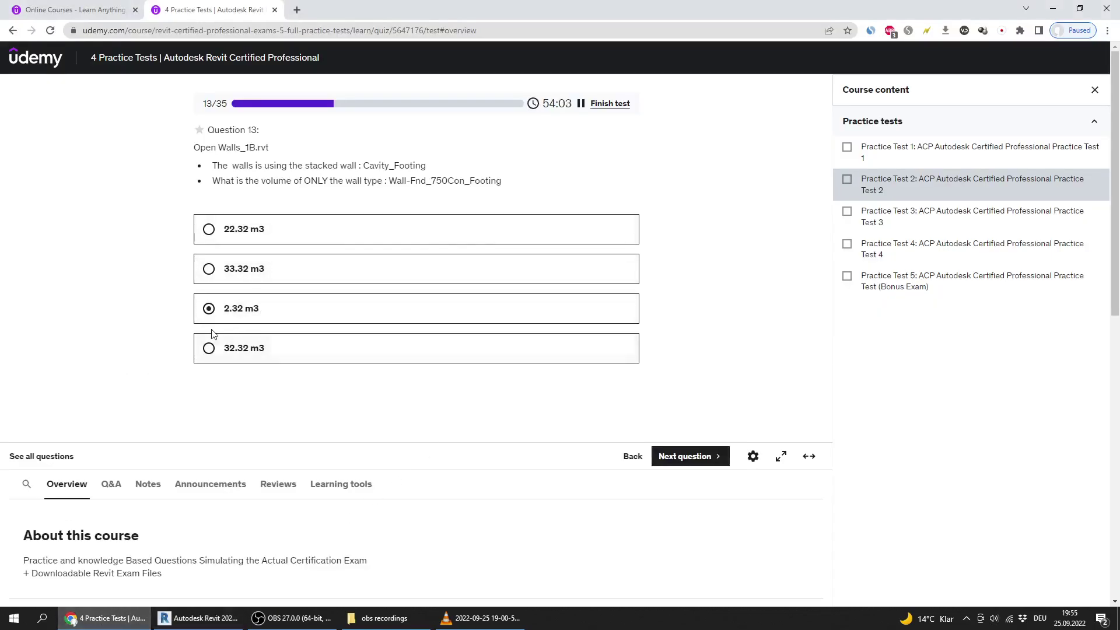
pyautogui.click(670, 458)
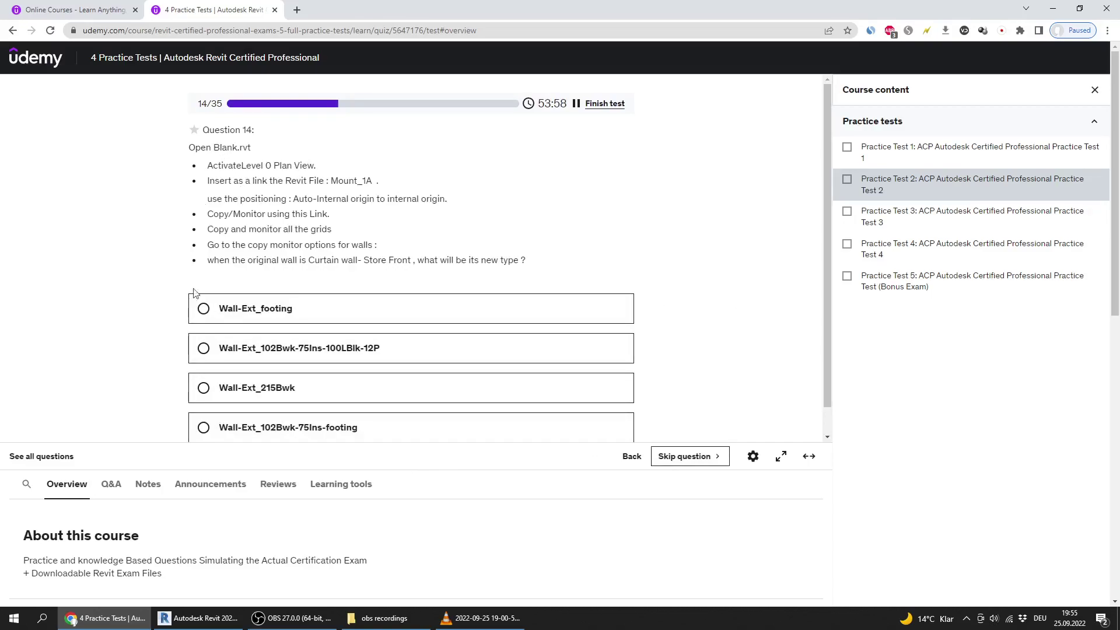
# Step: Switch back to Revit and close the new wall schedule view
pyautogui.click(199, 618)
pyautogui.click(354, 108)
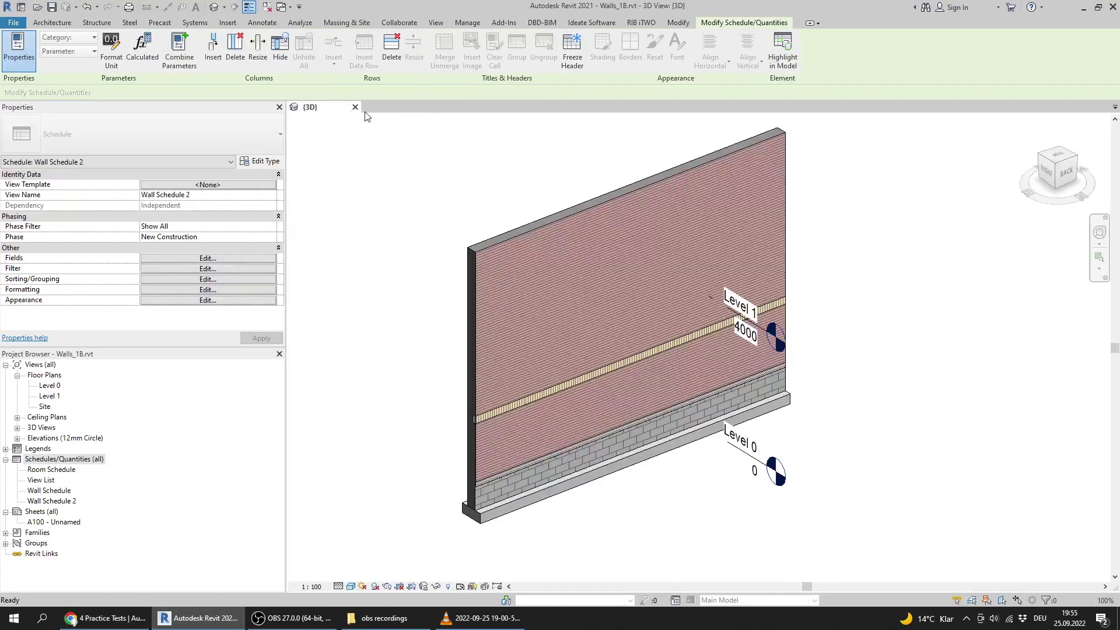
# Step: Close the wall model and open Blank.rvt from the Practice Test 2 folder
pyautogui.click(354, 108)
pyautogui.press('Return')
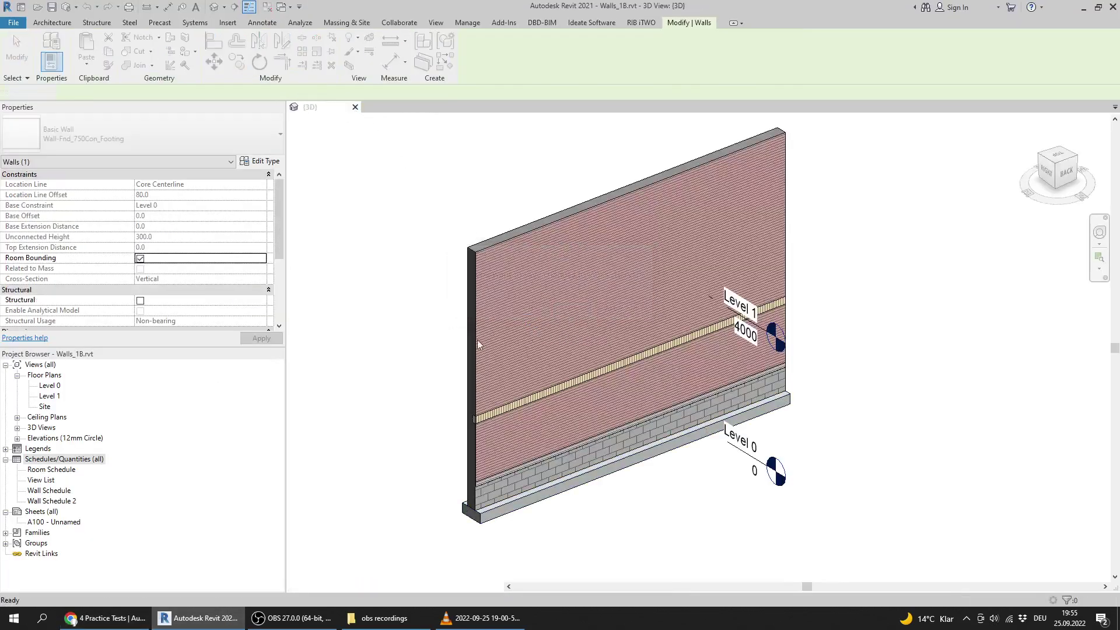
pyautogui.click(78, 141)
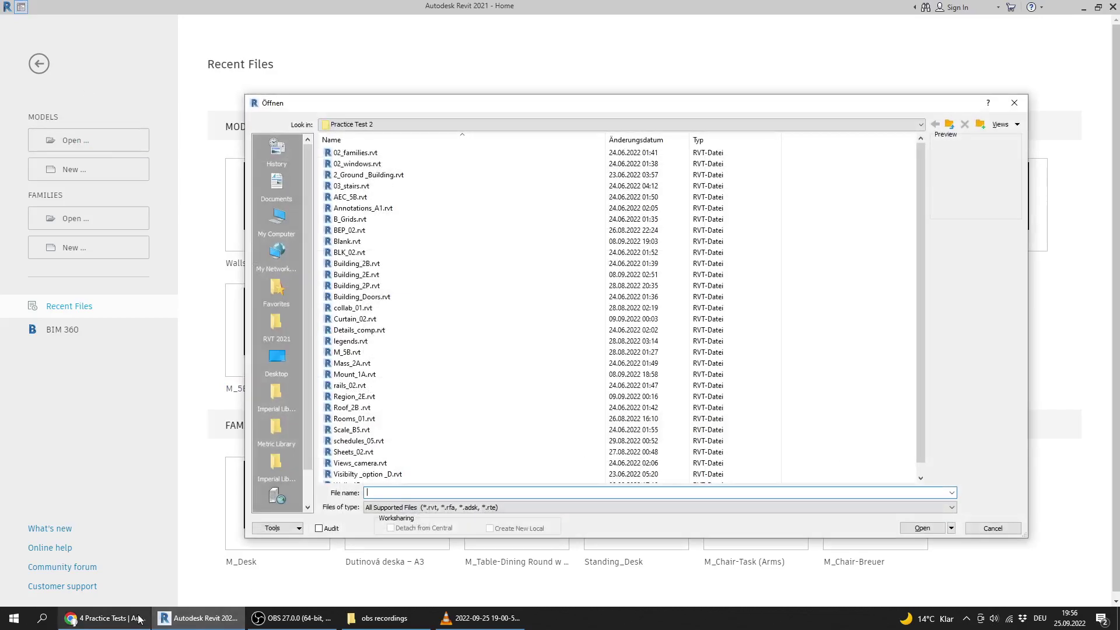
pyautogui.click(385, 297)
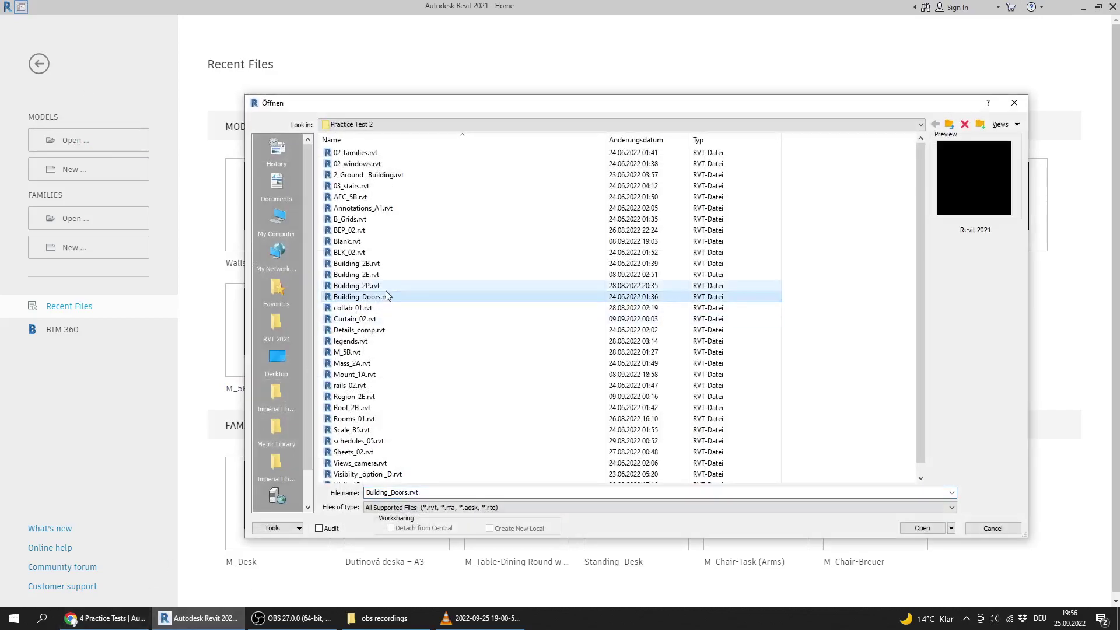
pyautogui.press('b')
pyautogui.press('l')
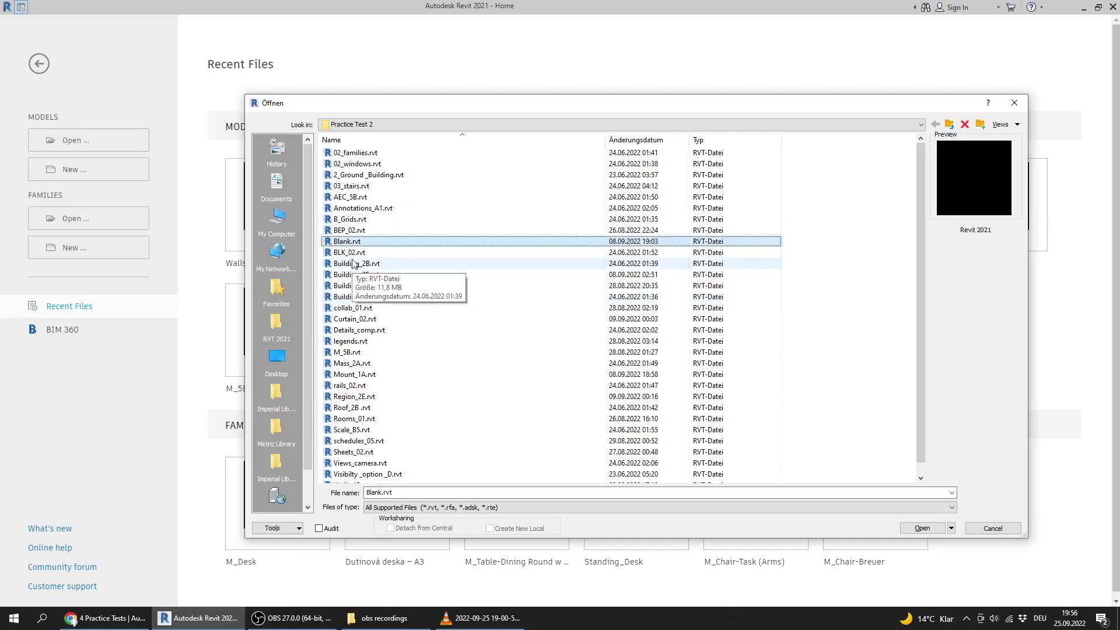
pyautogui.doubleClick(353, 242)
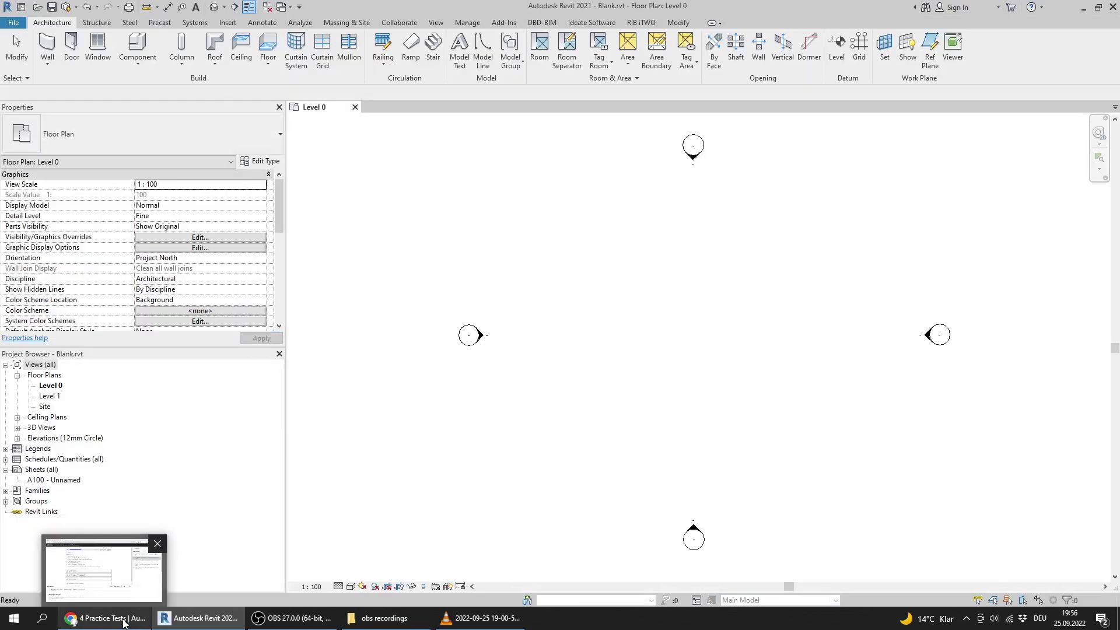
# Step: Switch to the browser quiz, read which plan view and link file question 14 requires, and return to Revit
pyautogui.click(125, 621)
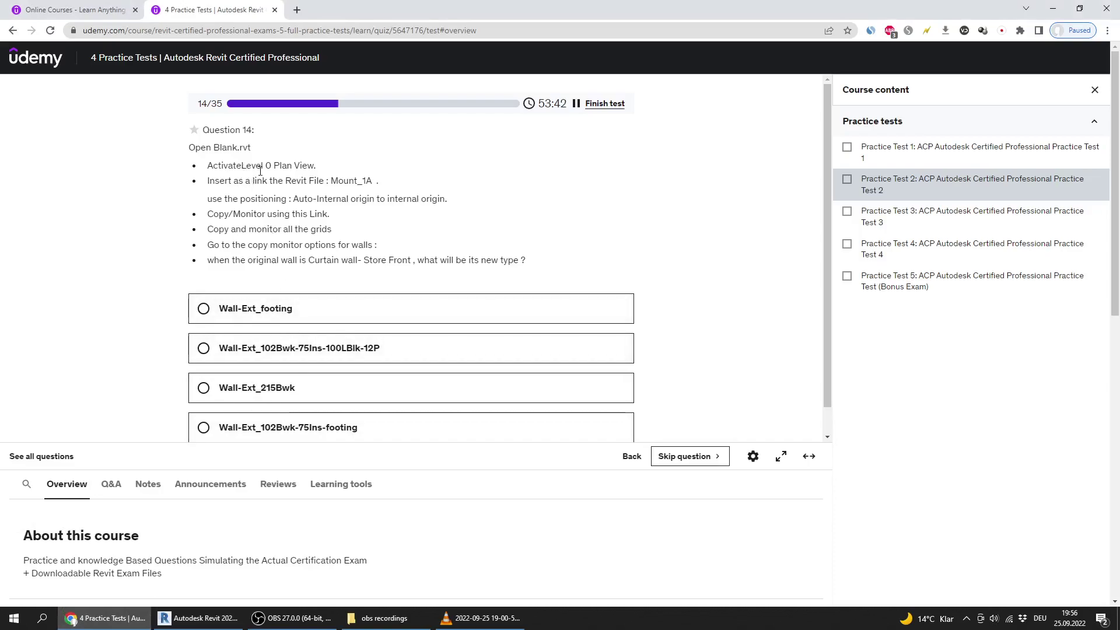
pyautogui.click(198, 618)
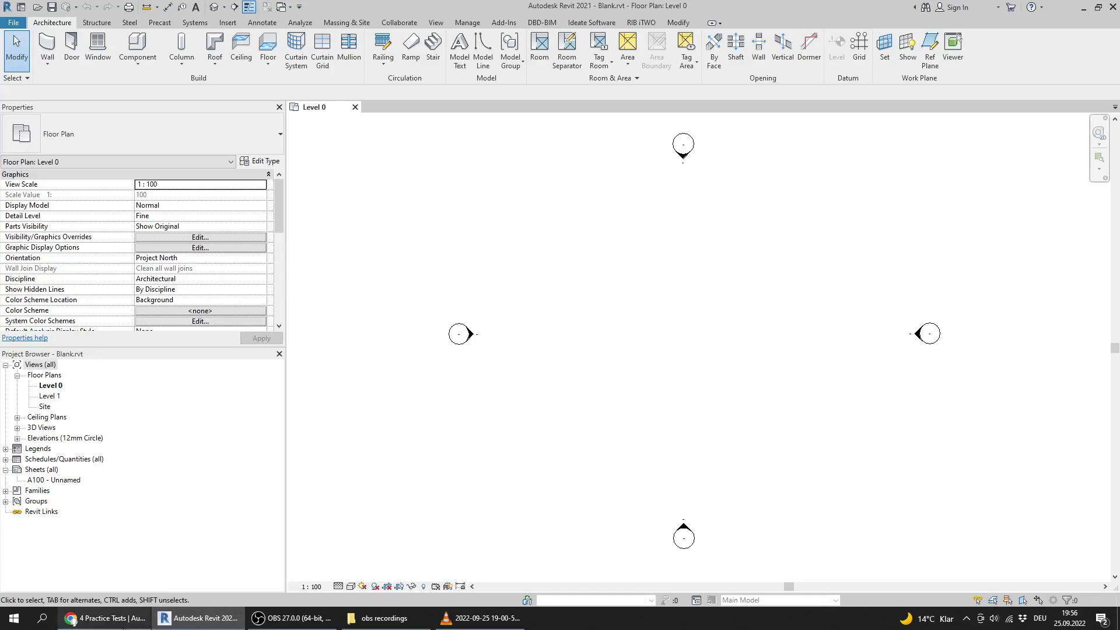
pyautogui.click(108, 618)
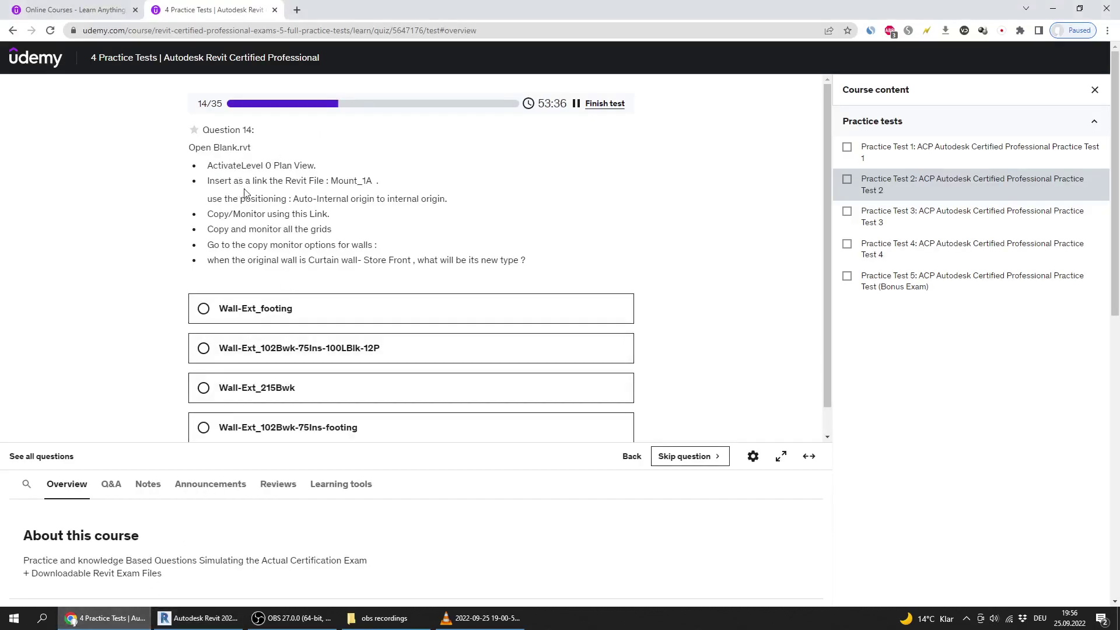
pyautogui.moveTo(378, 180); pyautogui.dragTo(329, 180)
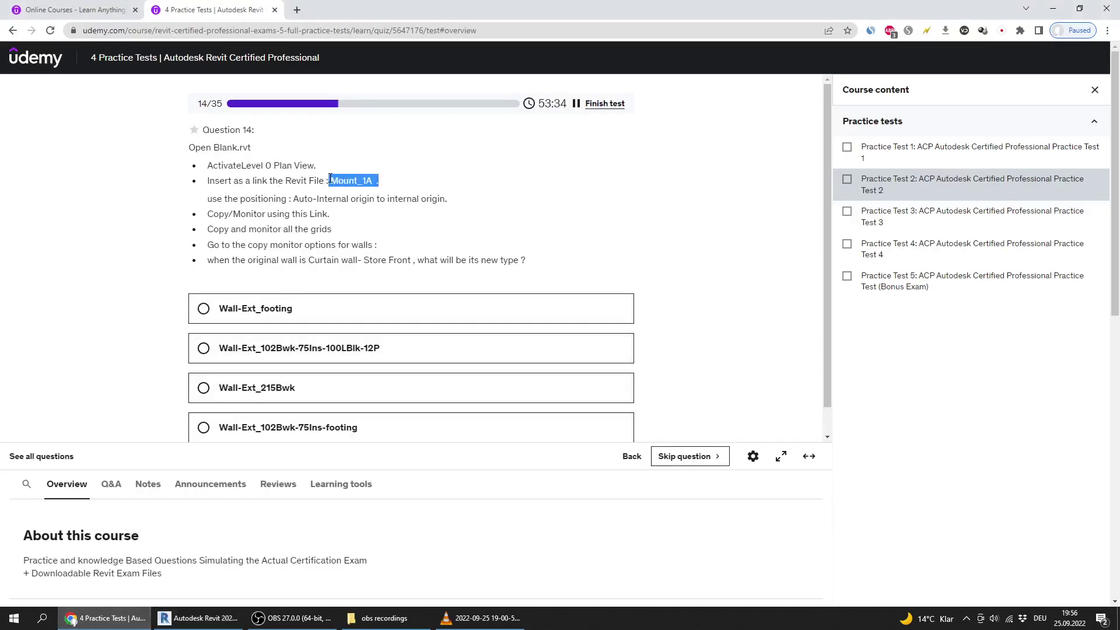
pyautogui.click(198, 618)
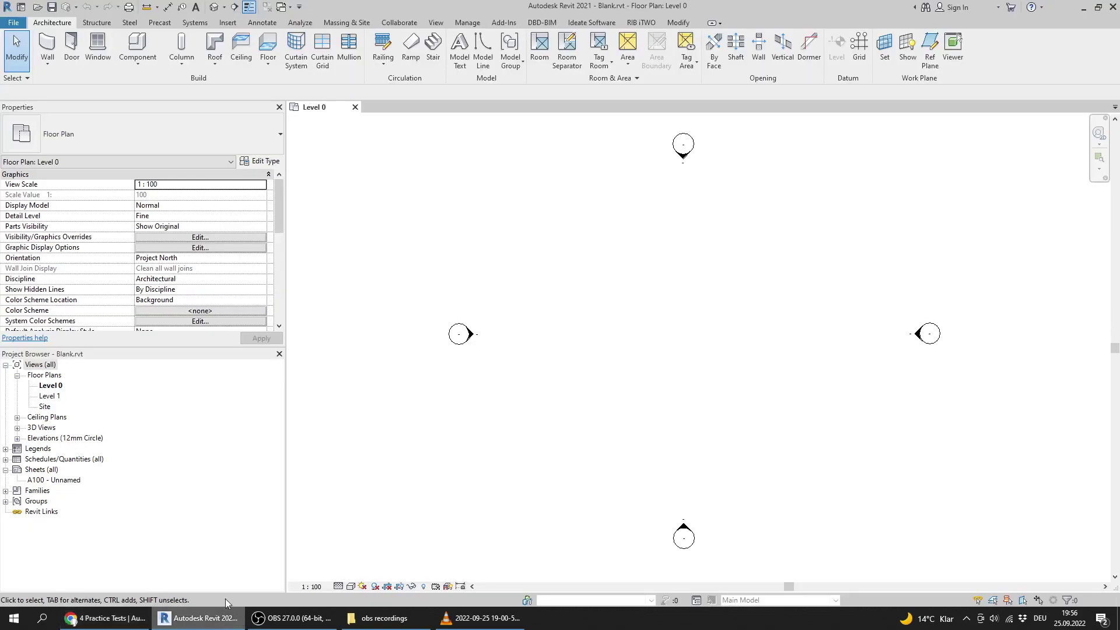
# Step: Link Mount_1A.rvt into the Level 0 floor plan with Auto - Internal Origin to Internal Origin positioning
pyautogui.click(228, 23)
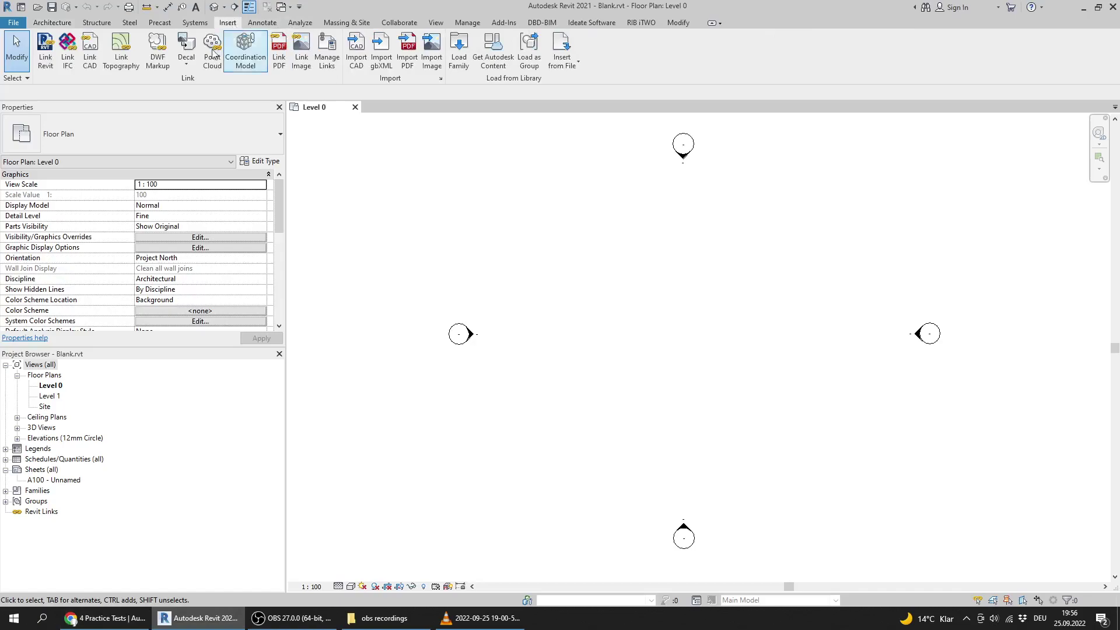
pyautogui.click(51, 65)
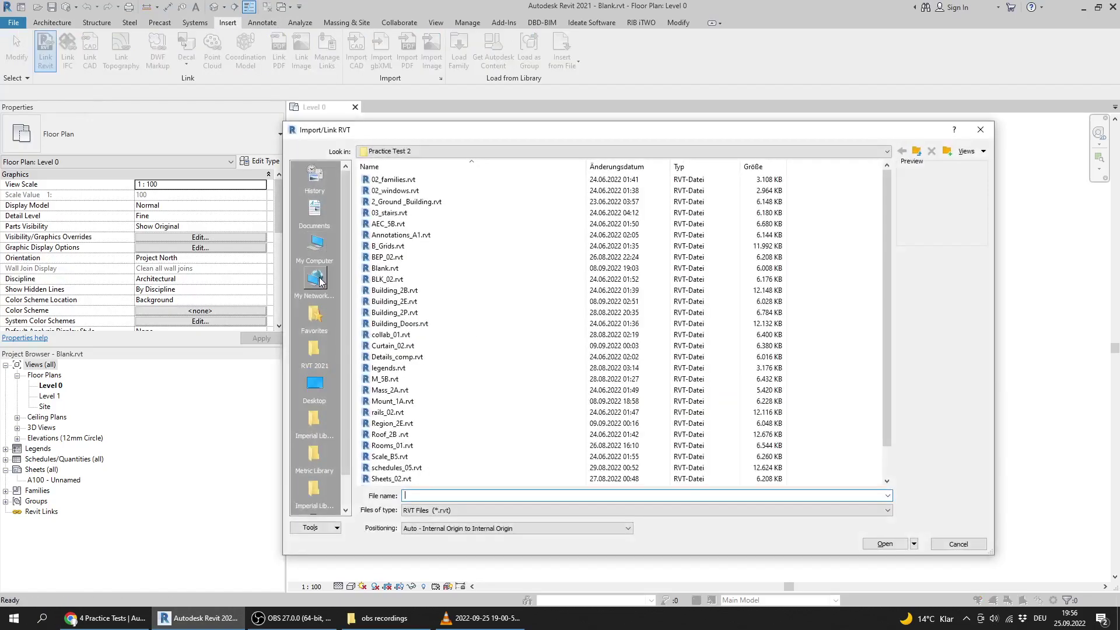
pyautogui.click(389, 335)
pyautogui.press('m')
pyautogui.press('m')
pyautogui.press('m')
pyautogui.doubleClick(406, 402)
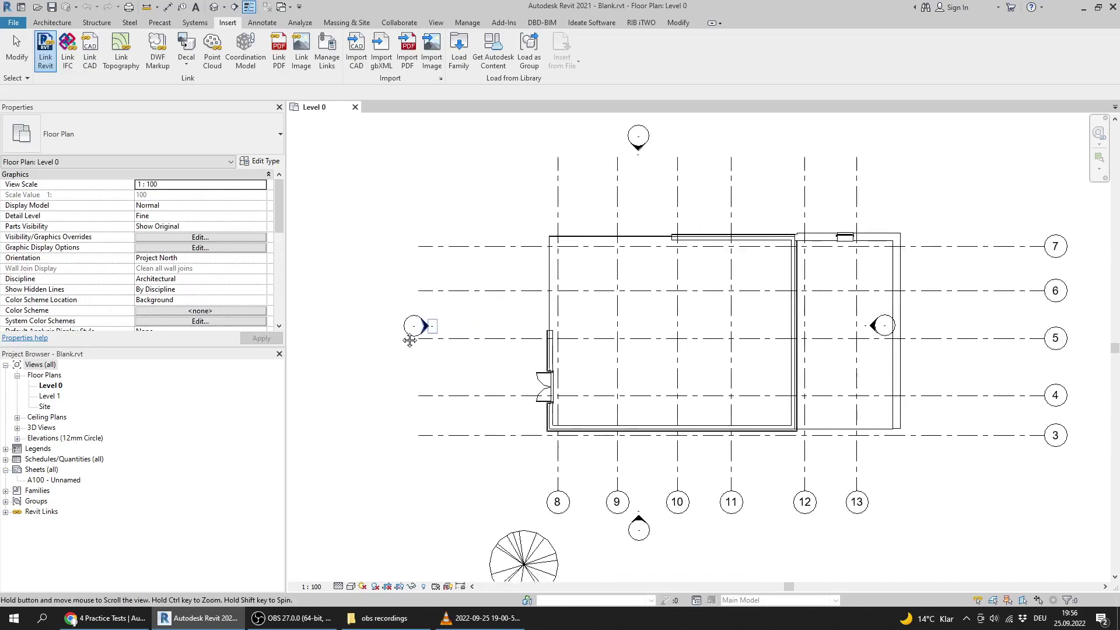
# Step: Switch to the browser quiz and check the positioning that question 14 requires for the linked file
pyautogui.click(108, 618)
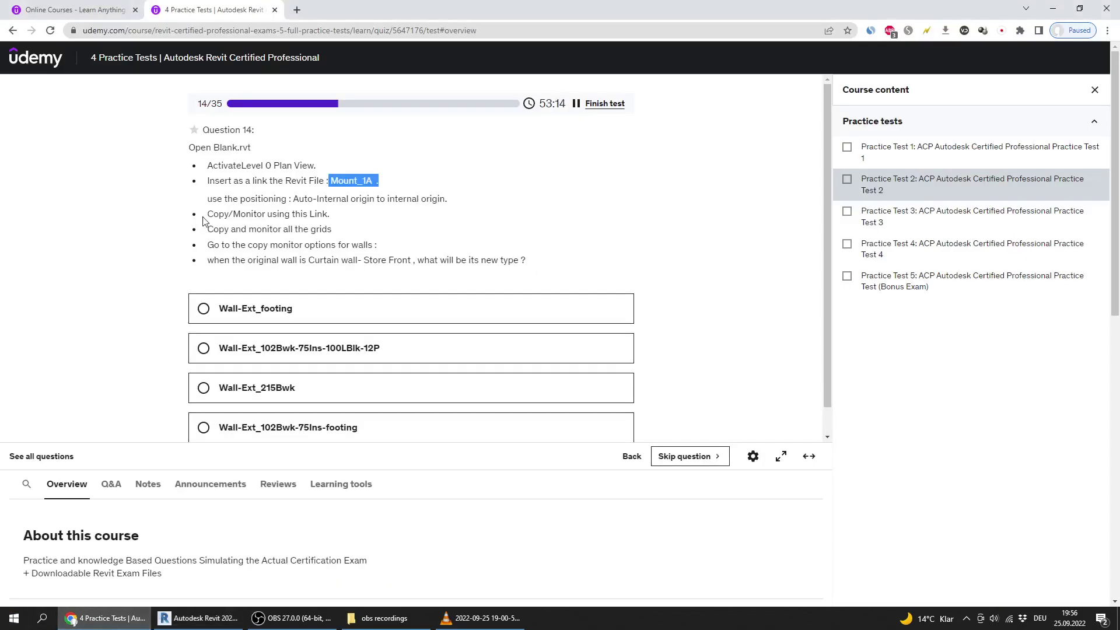
pyautogui.moveTo(212, 199); pyautogui.dragTo(457, 210)
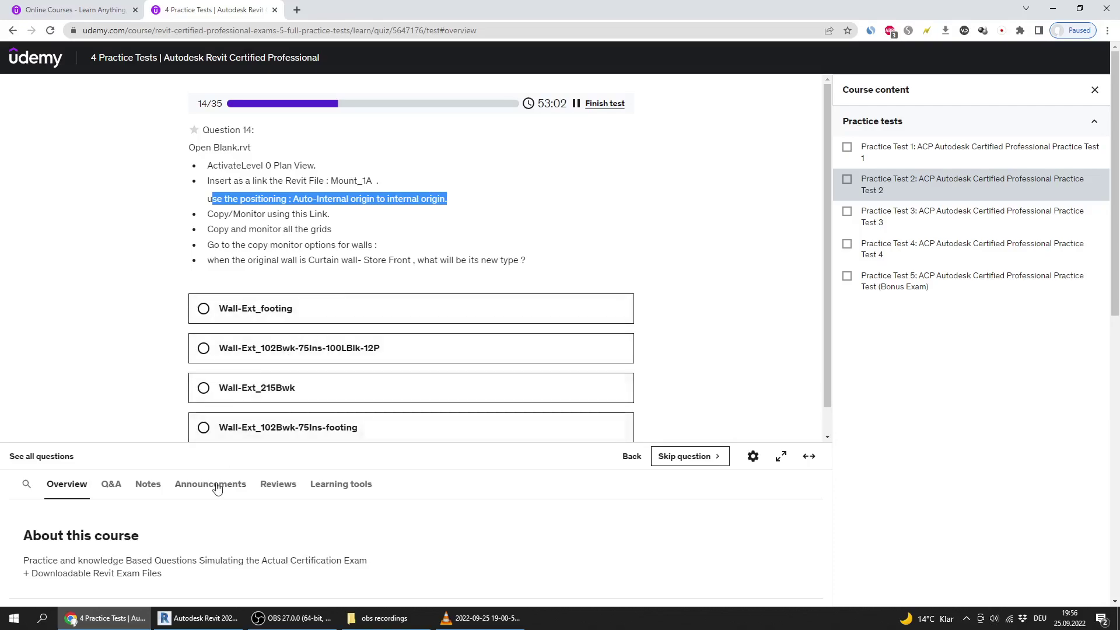
pyautogui.click(198, 618)
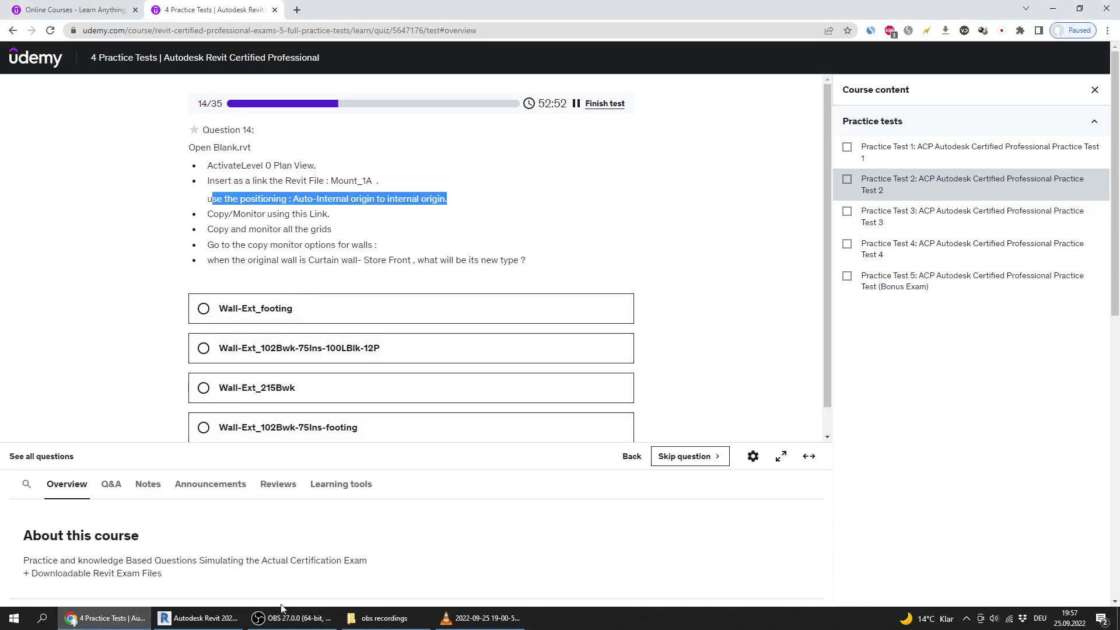
# Step: Switch to Revit, close Blank.rvt without saving the changes and reopen it from the recent files
pyautogui.click(198, 618)
pyautogui.click(355, 107)
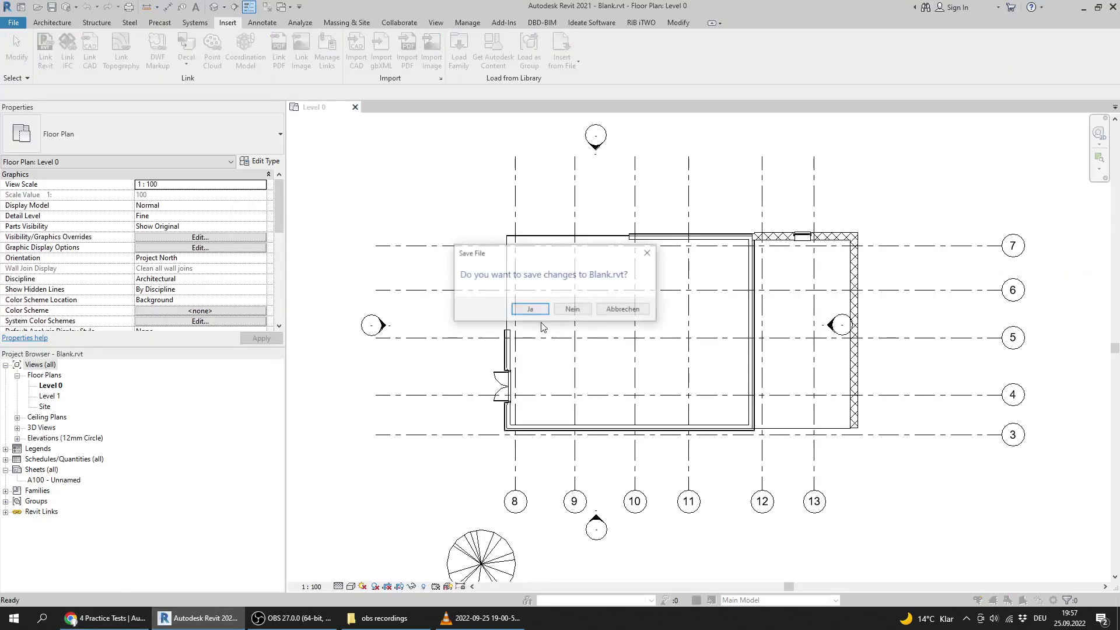
pyautogui.click(570, 313)
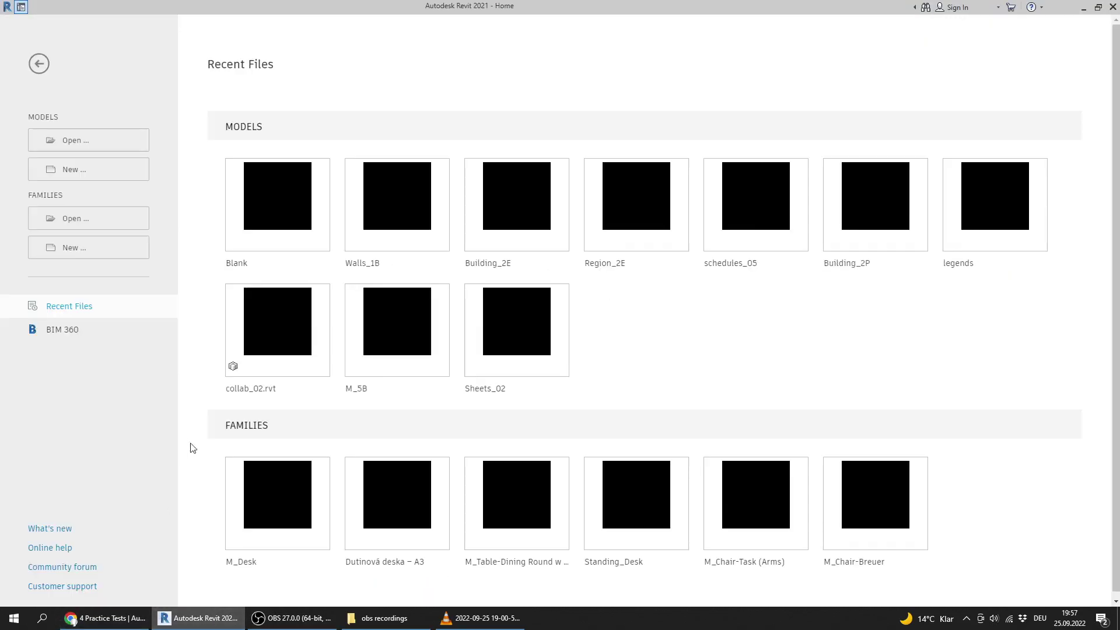
pyautogui.click(111, 618)
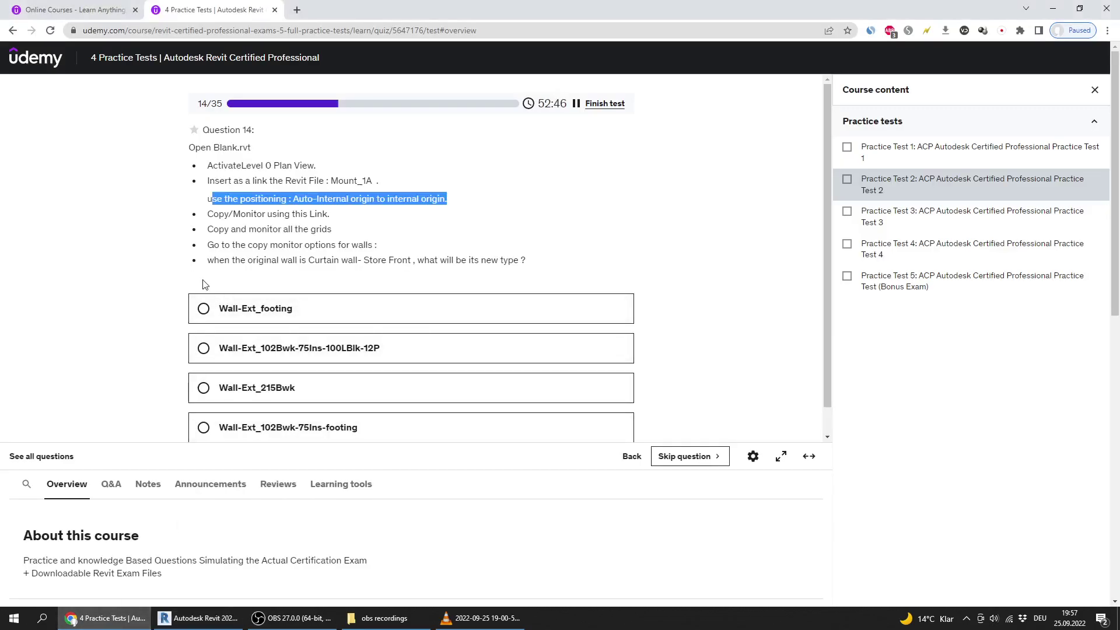
pyautogui.click(272, 229)
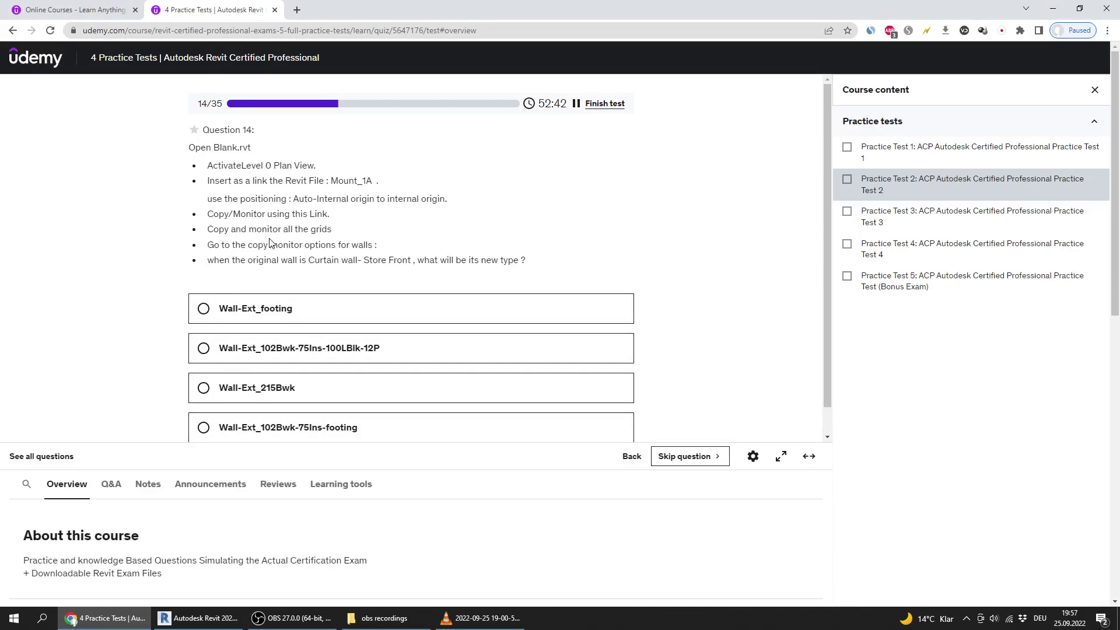
pyautogui.click(198, 618)
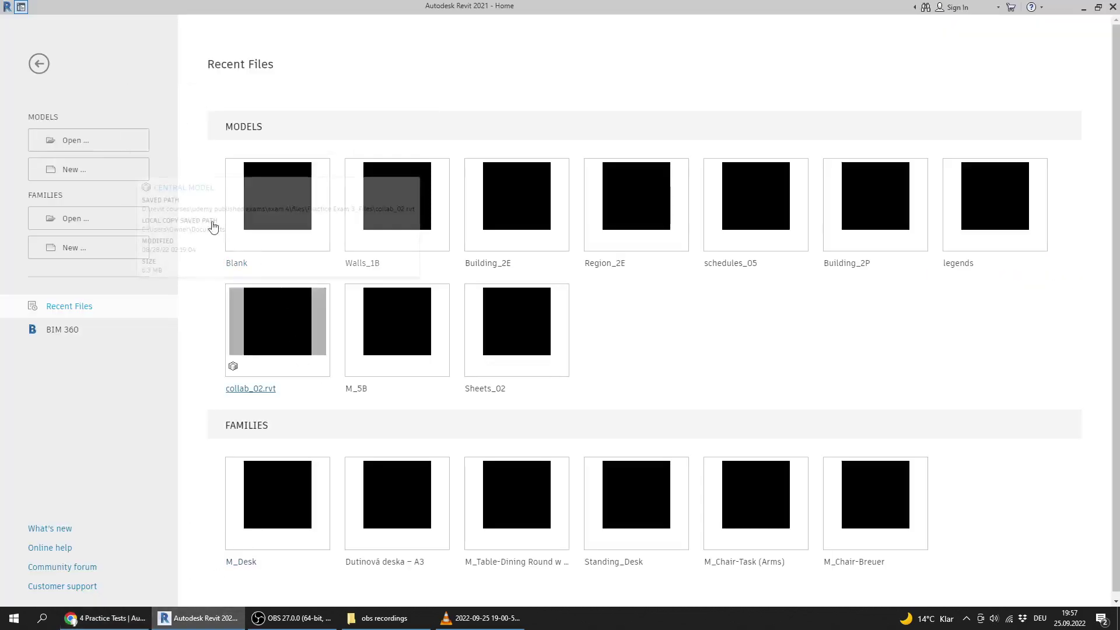
pyautogui.click(279, 211)
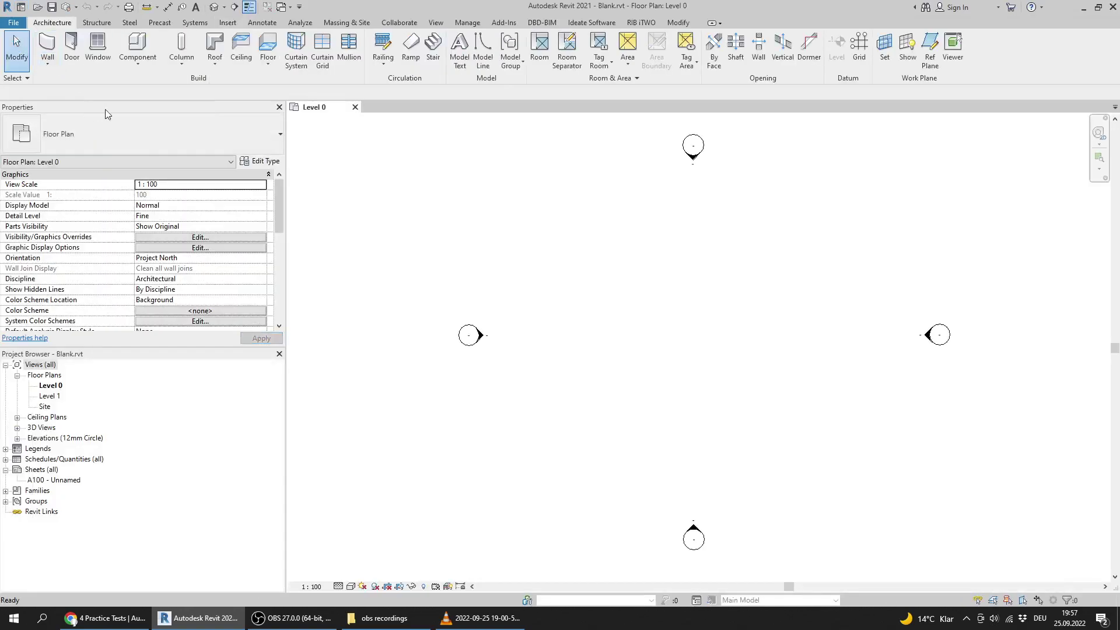
pyautogui.click(228, 22)
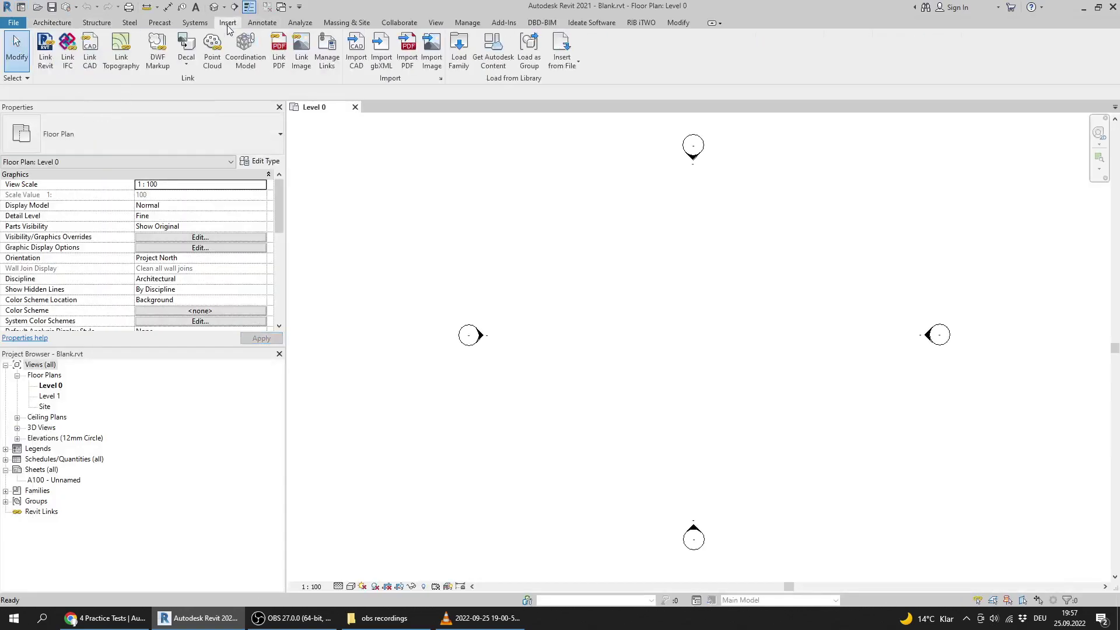
pyautogui.click(51, 66)
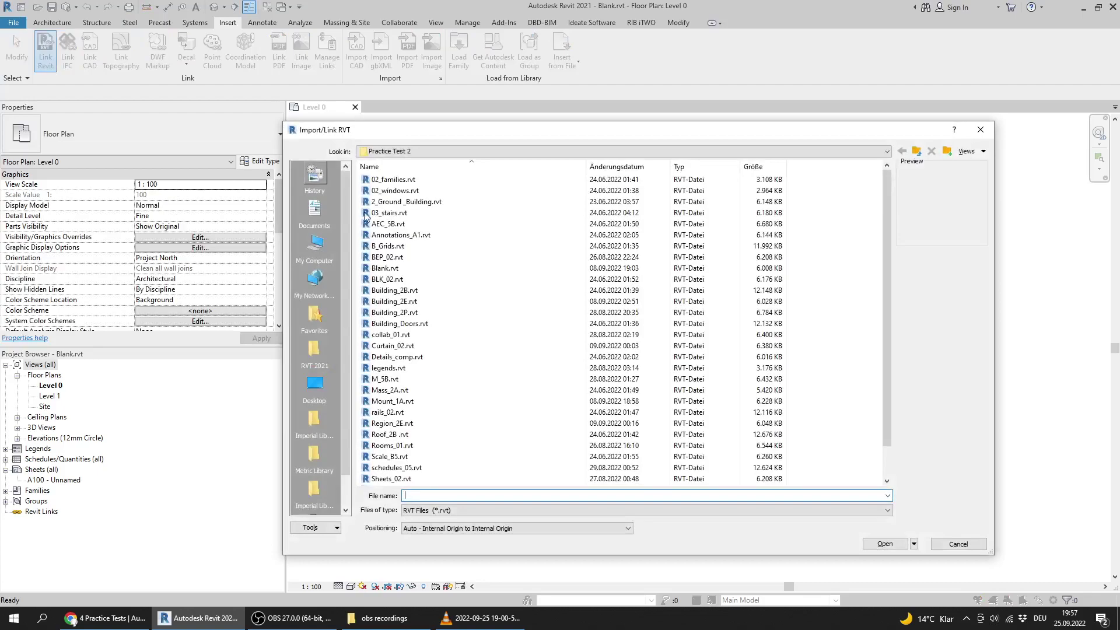
pyautogui.click(953, 550)
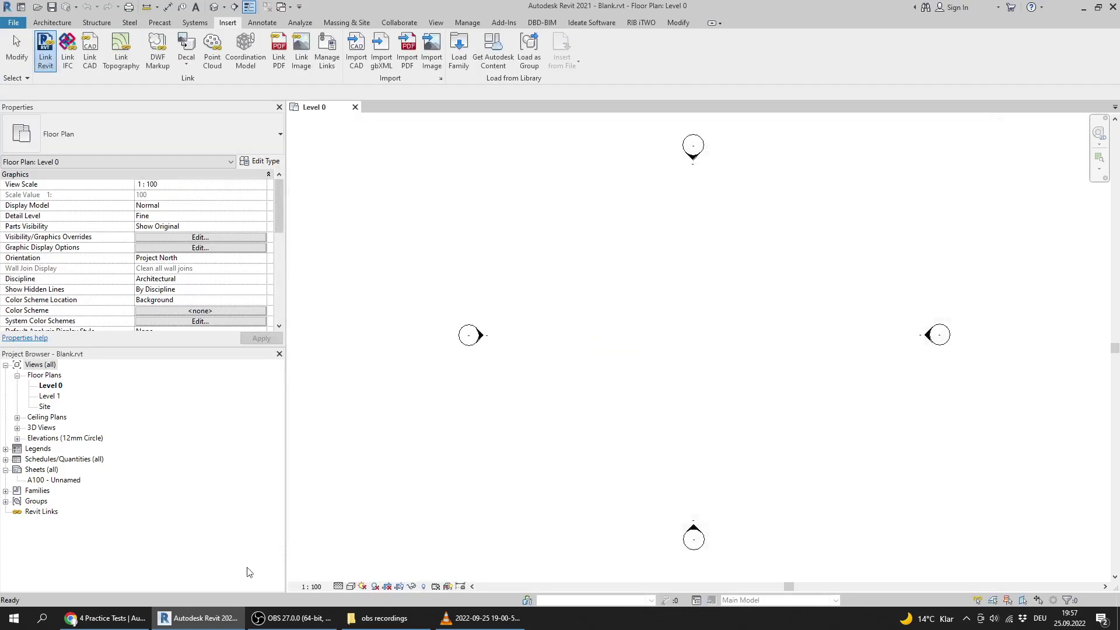
# Step: Switch to the browser quiz, check the name of the Revit file to link, and return to Revit
pyautogui.click(121, 612)
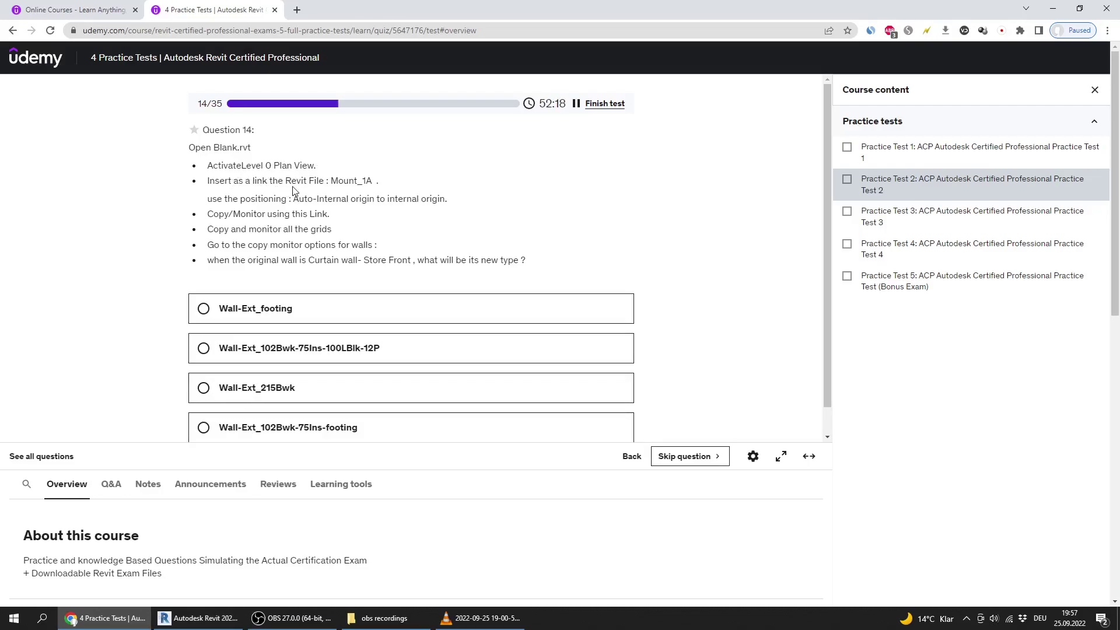
pyautogui.moveTo(316, 181); pyautogui.dragTo(380, 182)
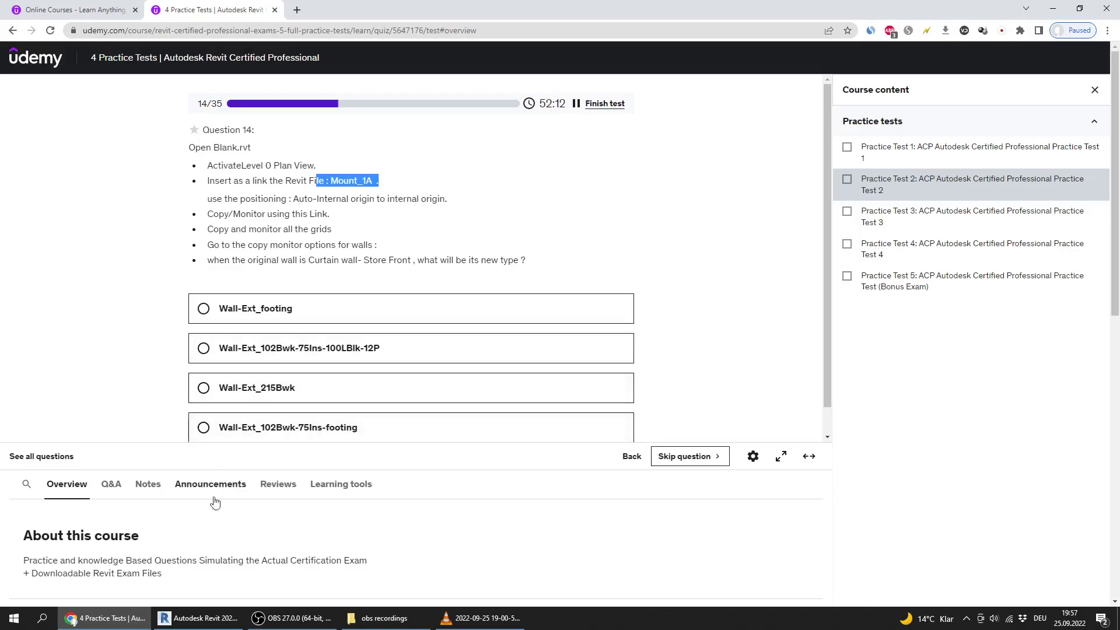
pyautogui.click(199, 618)
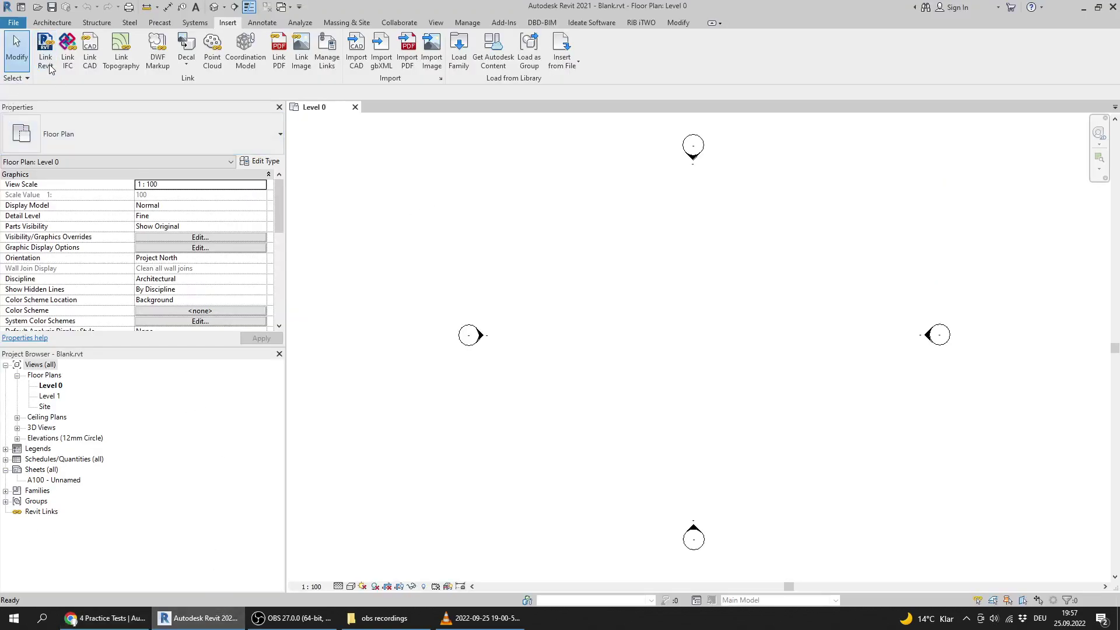
# Step: Link the Revit model Mount_1A.rvt into the Level 0 plan using Auto - Internal Origin to Internal Origin positioning
pyautogui.click(46, 46)
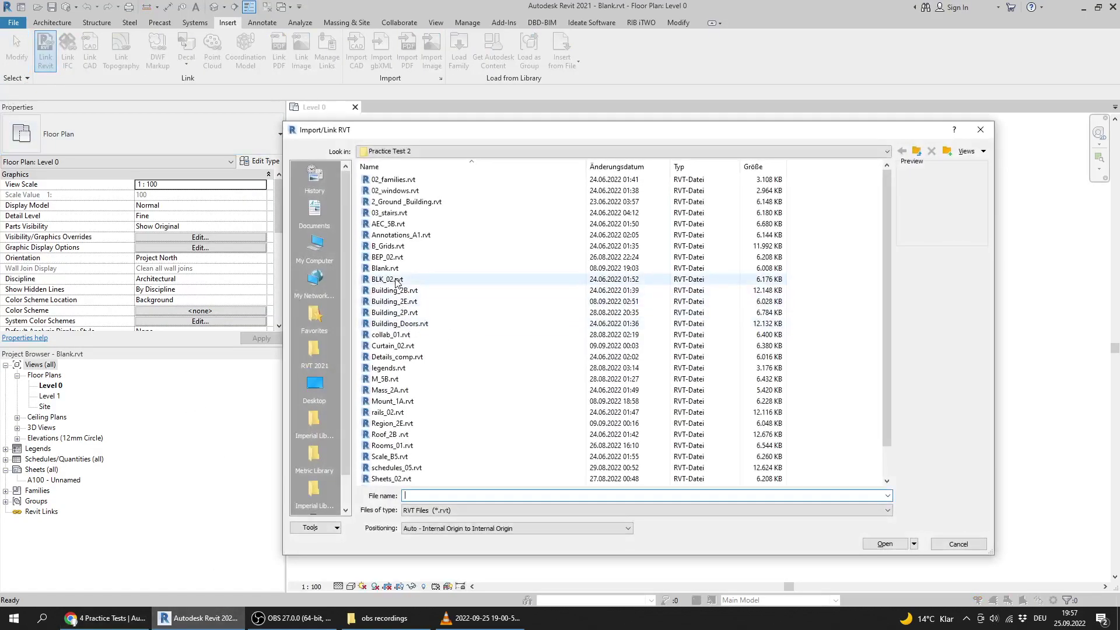
pyautogui.click(397, 283)
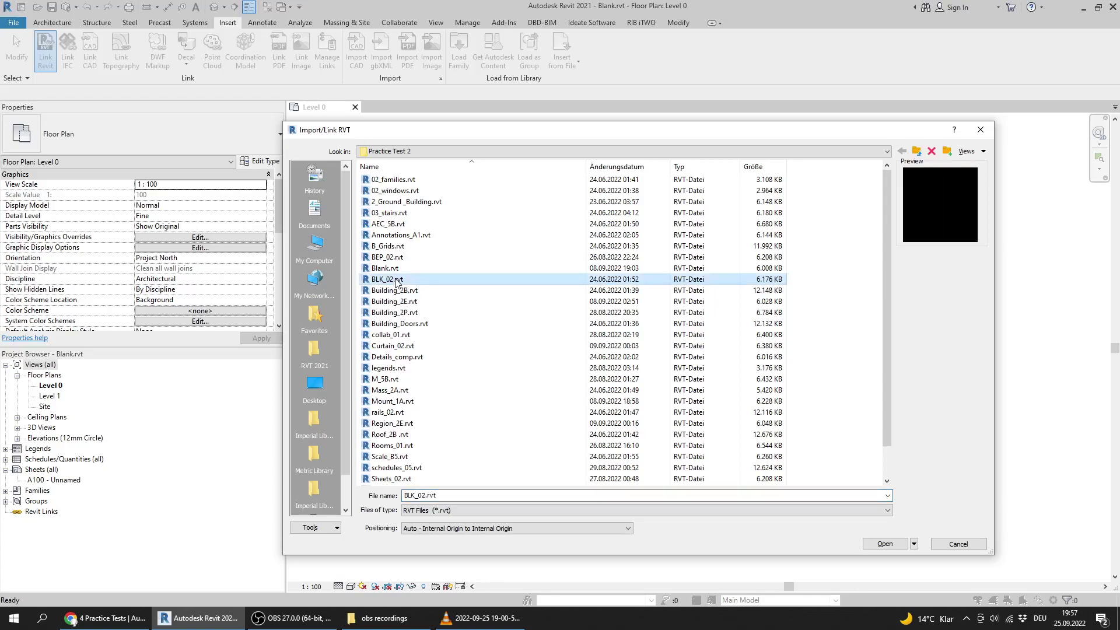
pyautogui.click(412, 402)
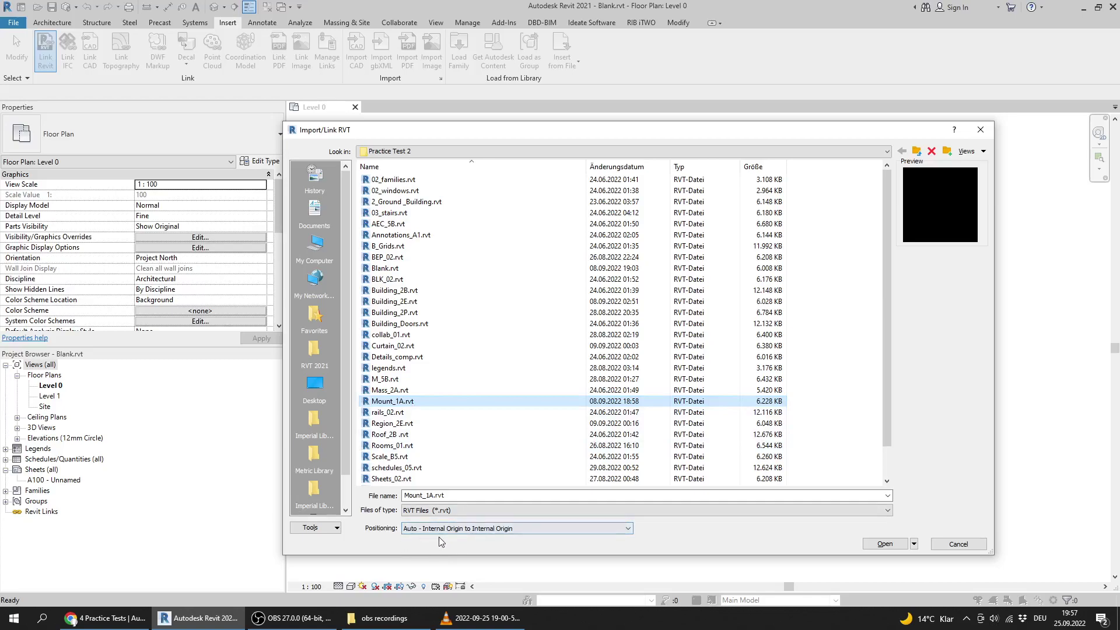
pyautogui.click(884, 544)
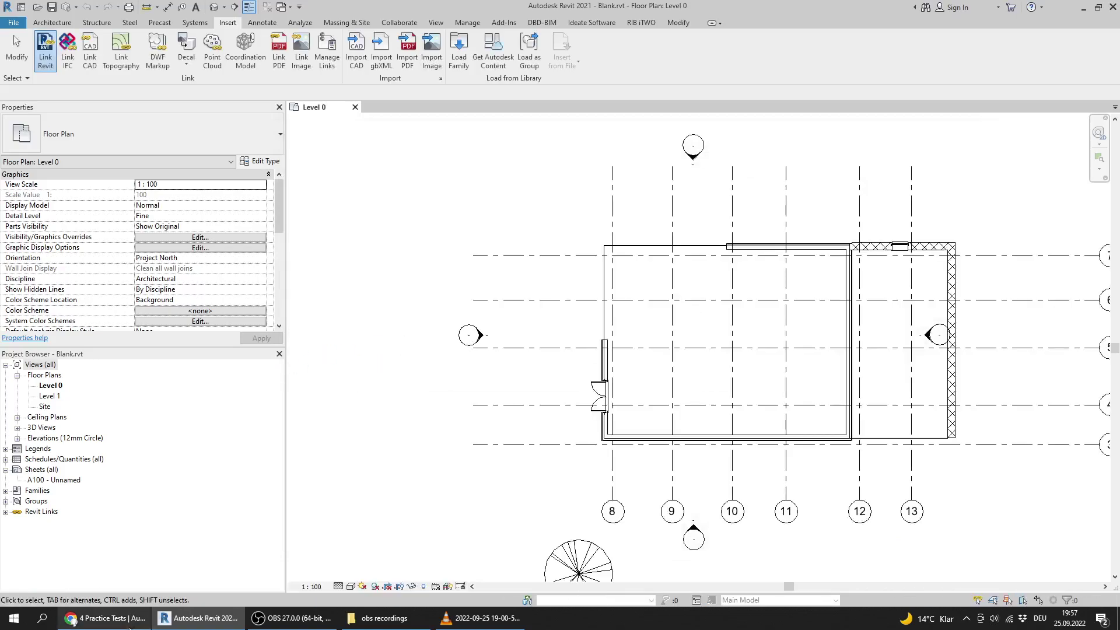
# Step: Switch to the browser quiz, read the Copy/Monitor and grid instructions of question 14, and return to Revit
pyautogui.click(138, 623)
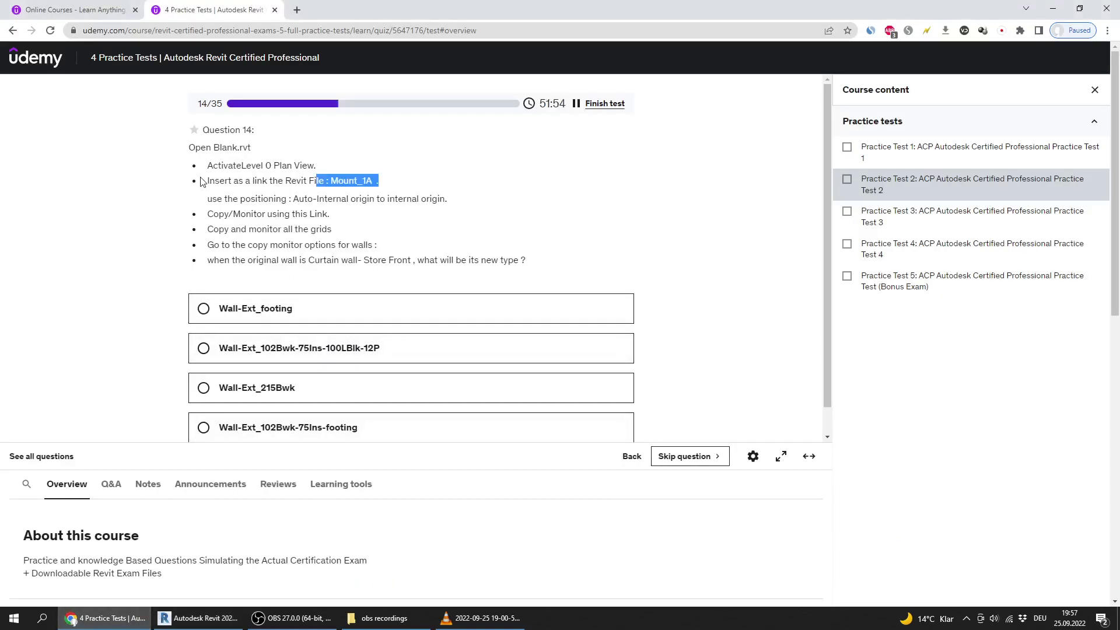
pyautogui.click(217, 229)
pyautogui.moveTo(217, 229); pyautogui.dragTo(346, 236)
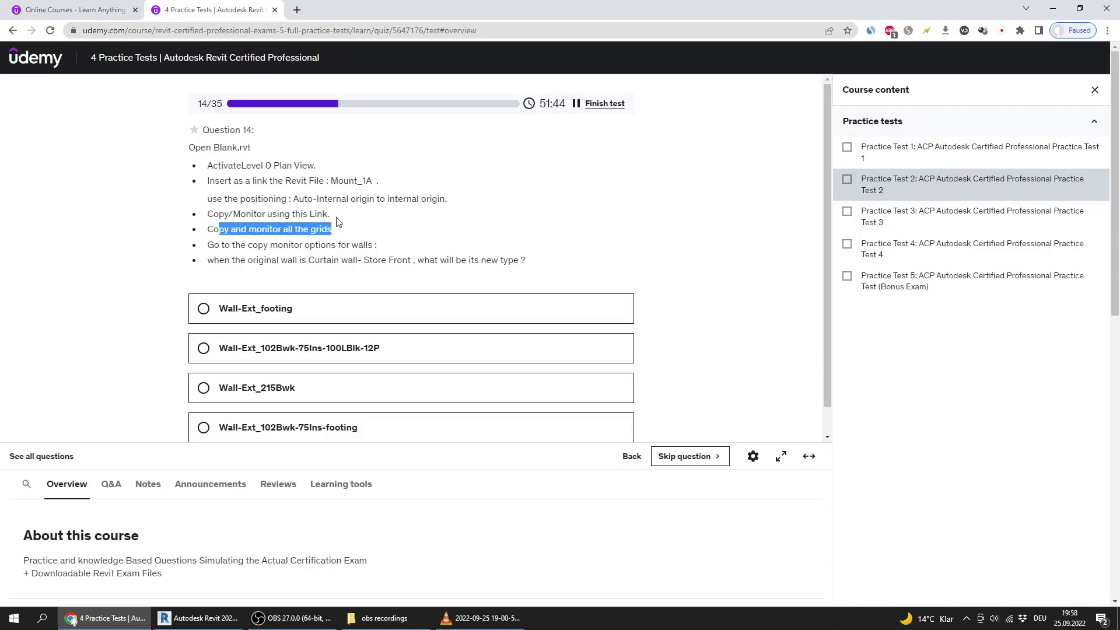
pyautogui.click(198, 618)
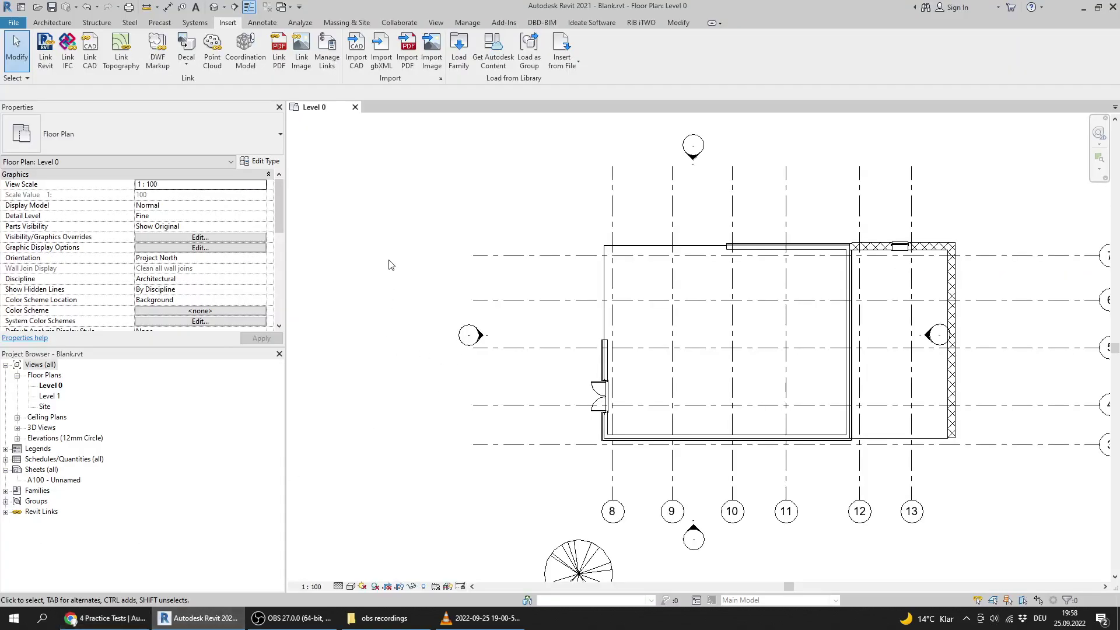
# Step: Start Copy/Monitor on the linked Mount_1A model in the Level 0 plan
pyautogui.scroll(-4, 391, 265)
pyautogui.scroll(3, 431, 251)
pyautogui.moveTo(453, 245); pyautogui.dragTo(438, 209, button='middle')
pyautogui.click(400, 23)
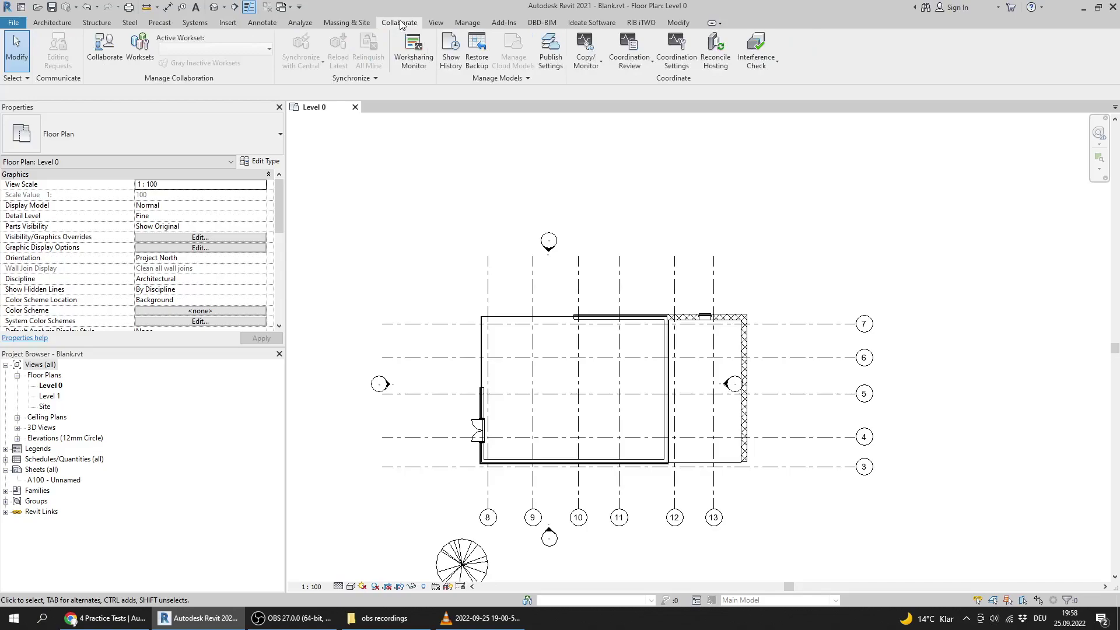
pyautogui.click(598, 68)
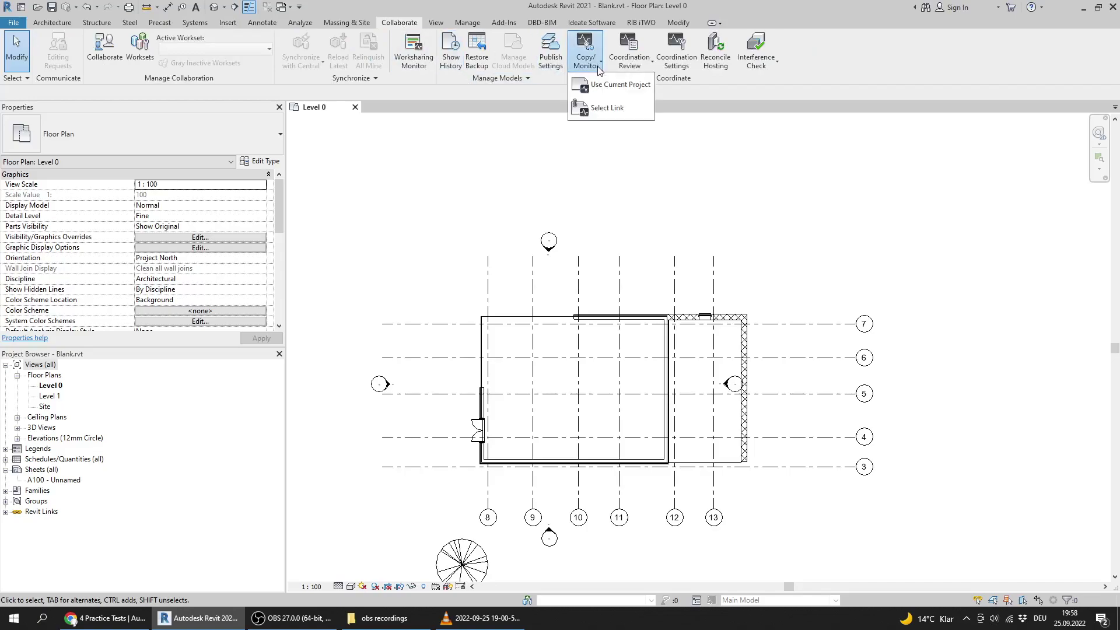
pyautogui.click(607, 108)
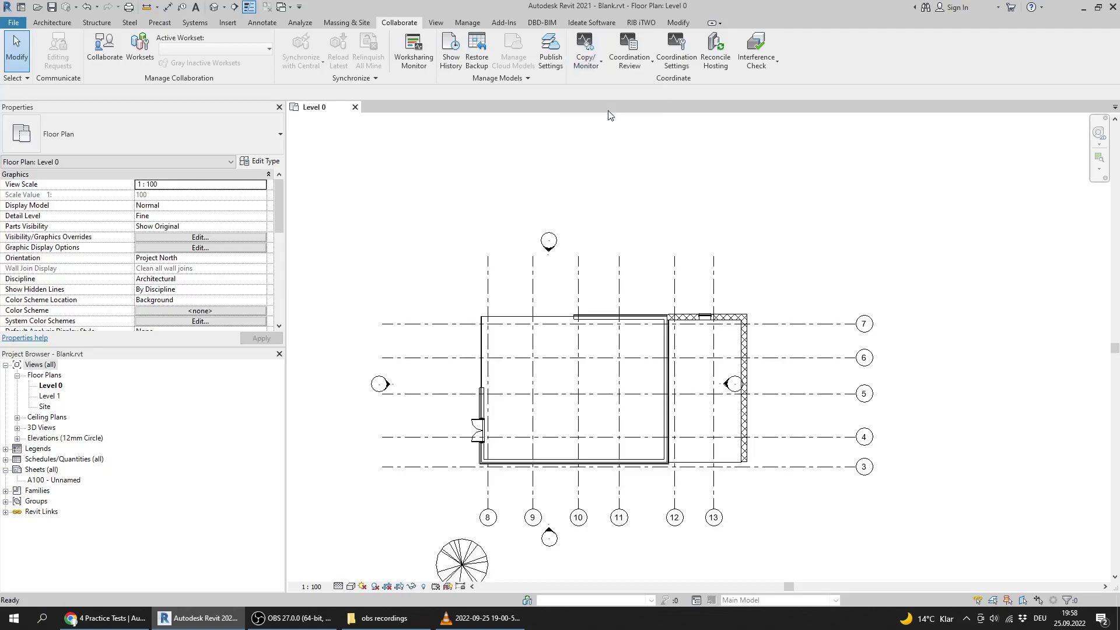
pyautogui.click(527, 326)
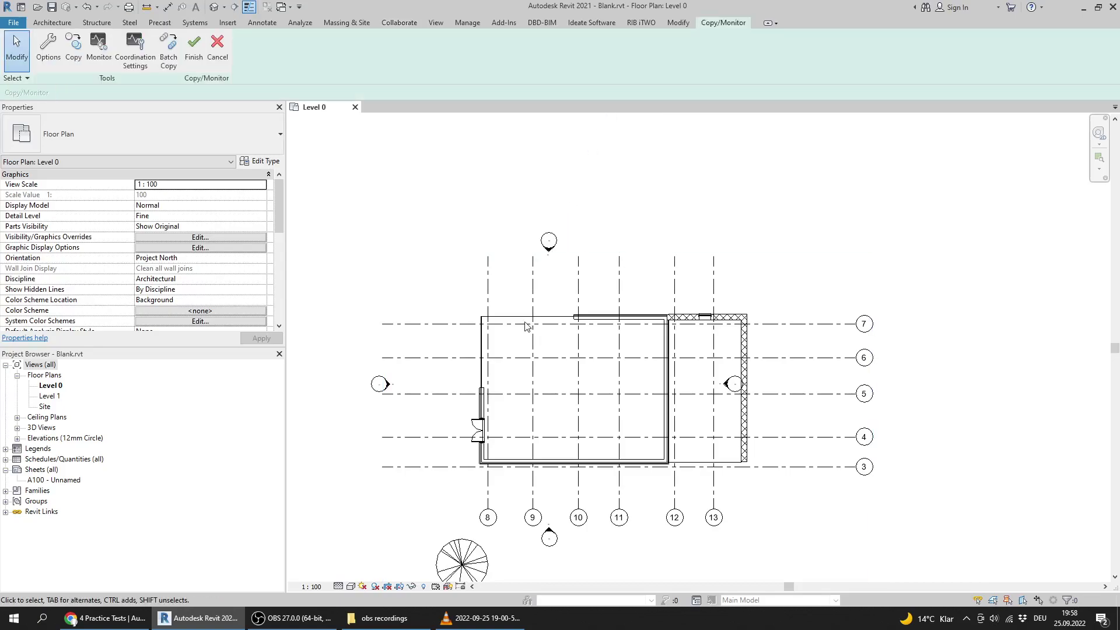
pyautogui.moveTo(491, 294); pyautogui.dragTo(491, 212, button='middle')
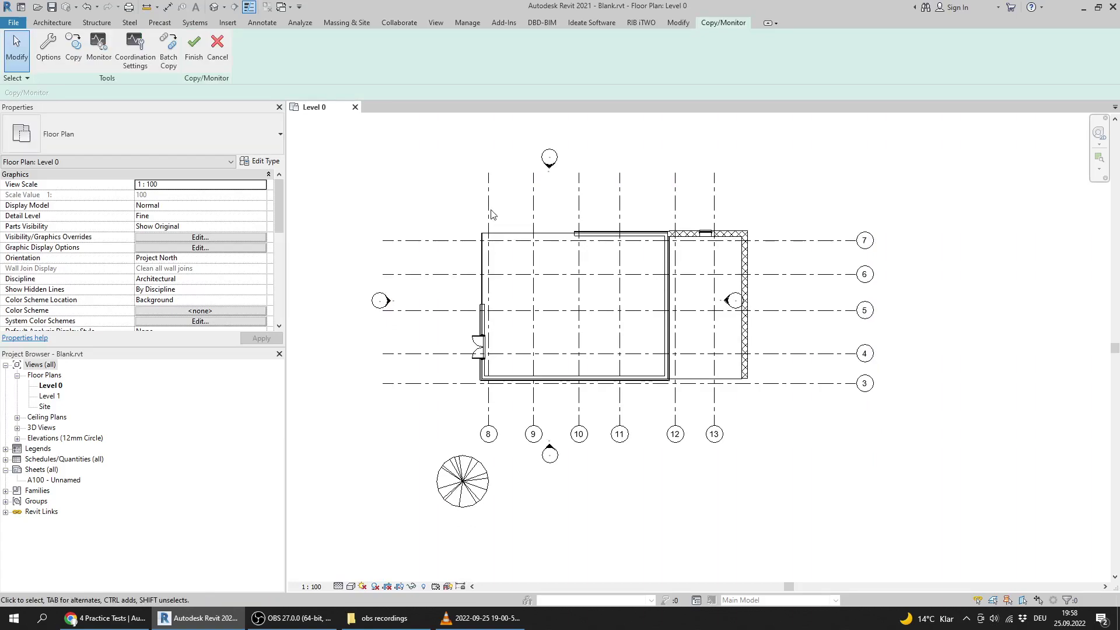
pyautogui.scroll(1, 491, 215)
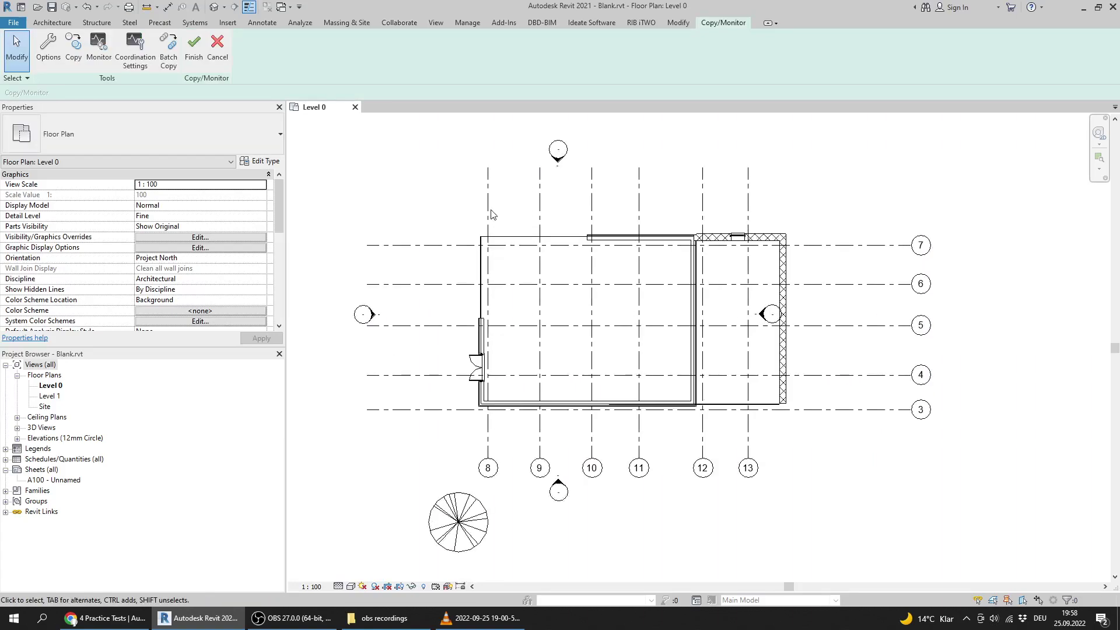
# Step: Copy and monitor all the linked grids, 3 to 7 and 8 to 13, as a multiple selection and finish the Copy/Monitor session
pyautogui.click(82, 58)
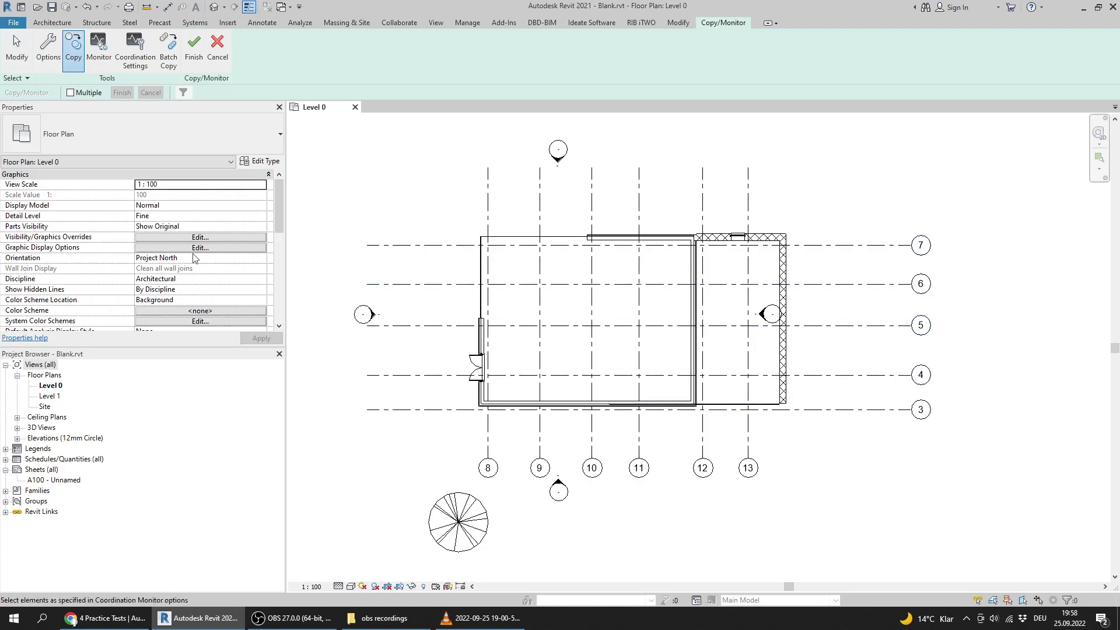
pyautogui.click(82, 95)
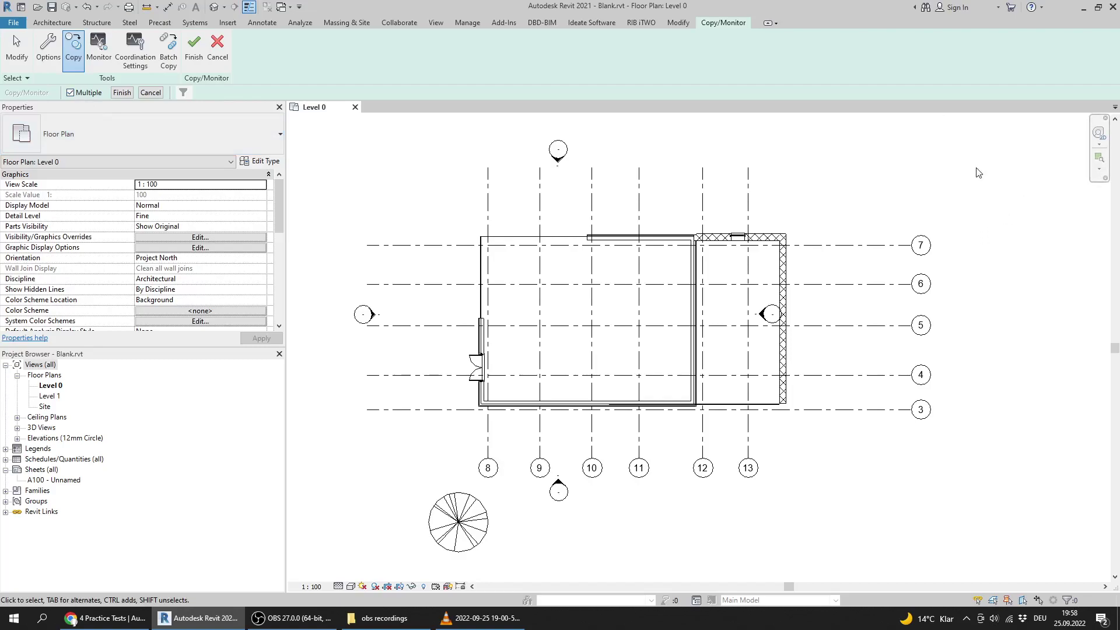
pyautogui.moveTo(939, 163); pyautogui.dragTo(866, 499)
pyautogui.moveTo(778, 432); pyautogui.dragTo(463, 520)
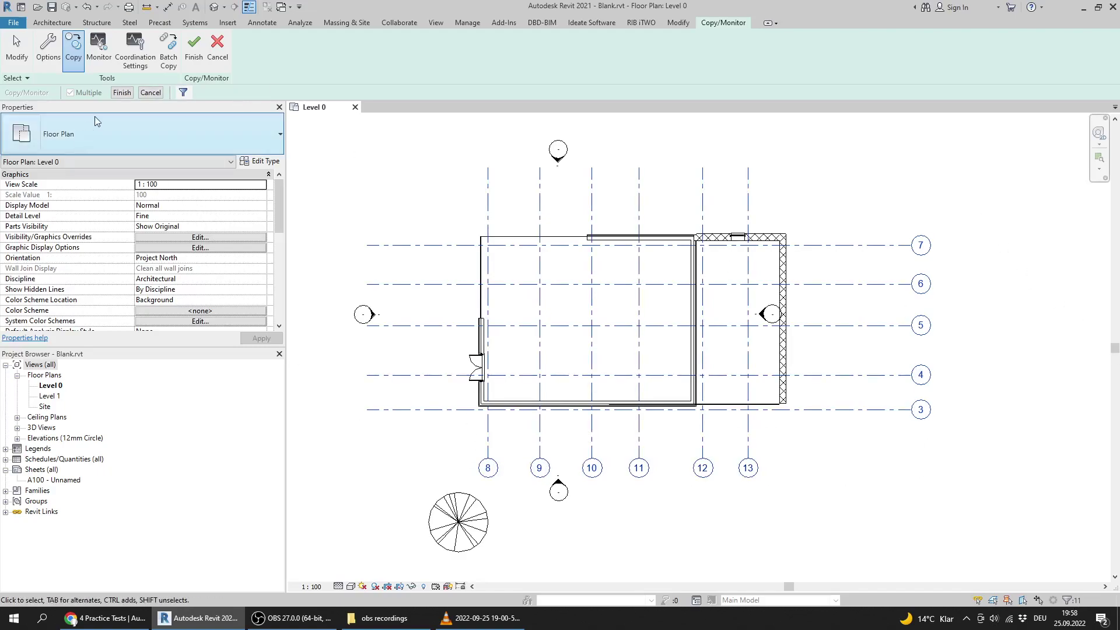
pyautogui.click(122, 93)
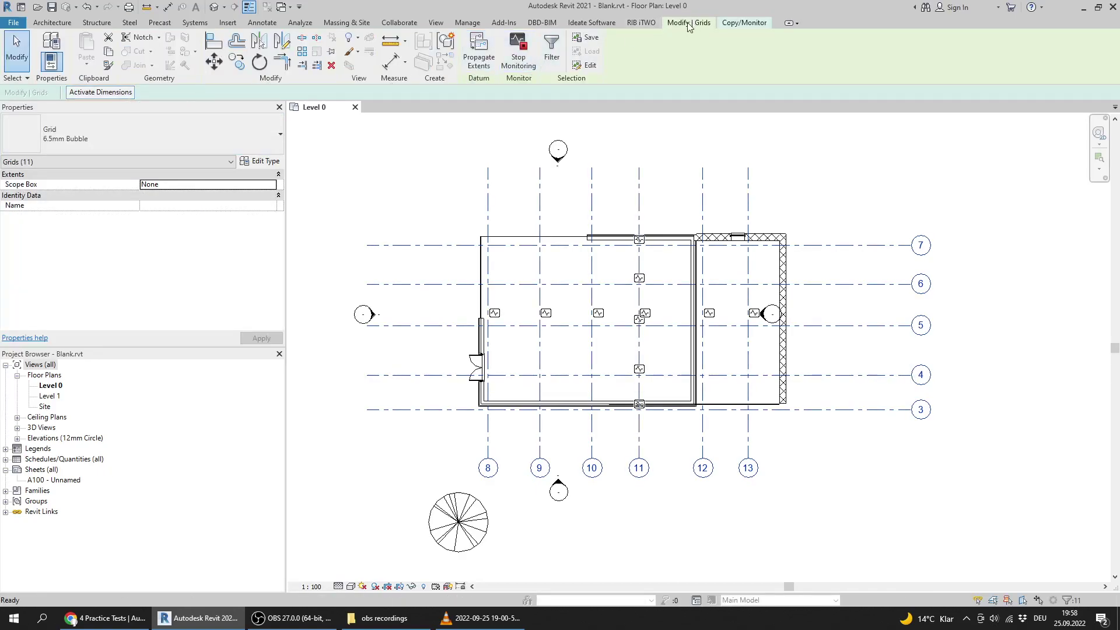
pyautogui.click(740, 26)
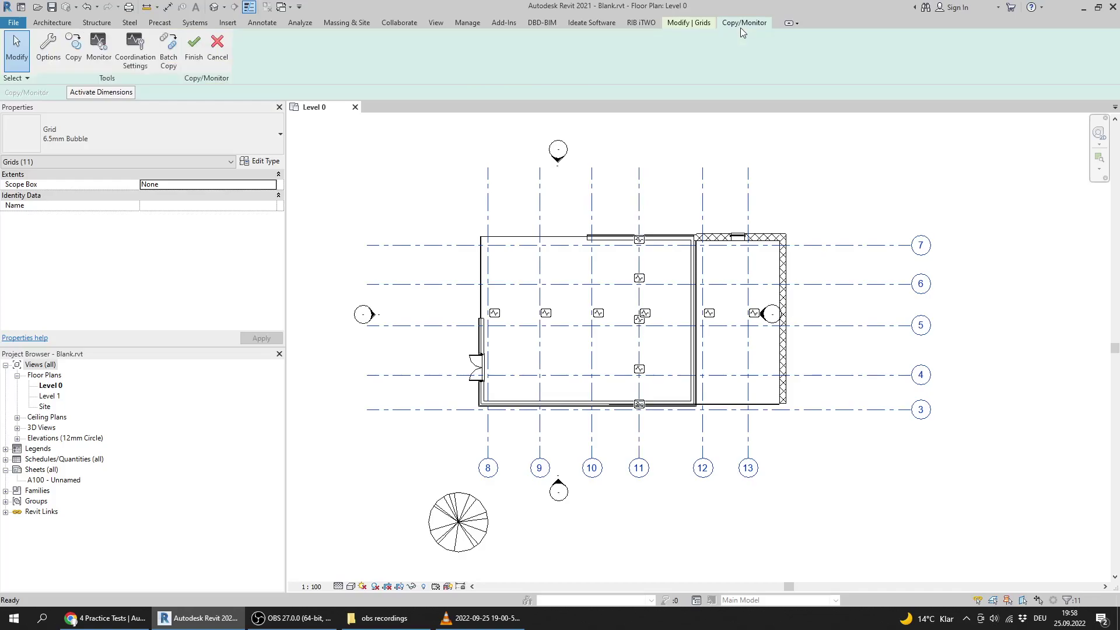
pyautogui.click(198, 50)
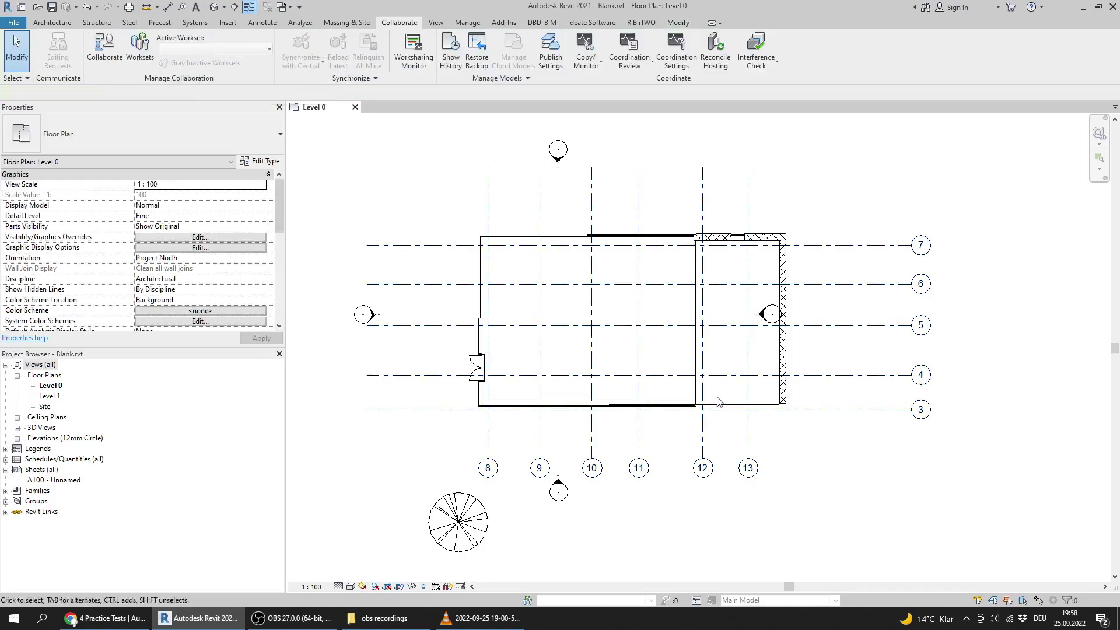
# Step: Select copied grids 13 and 3 one at a time and inspect their monitor symbols
pyautogui.click(760, 466)
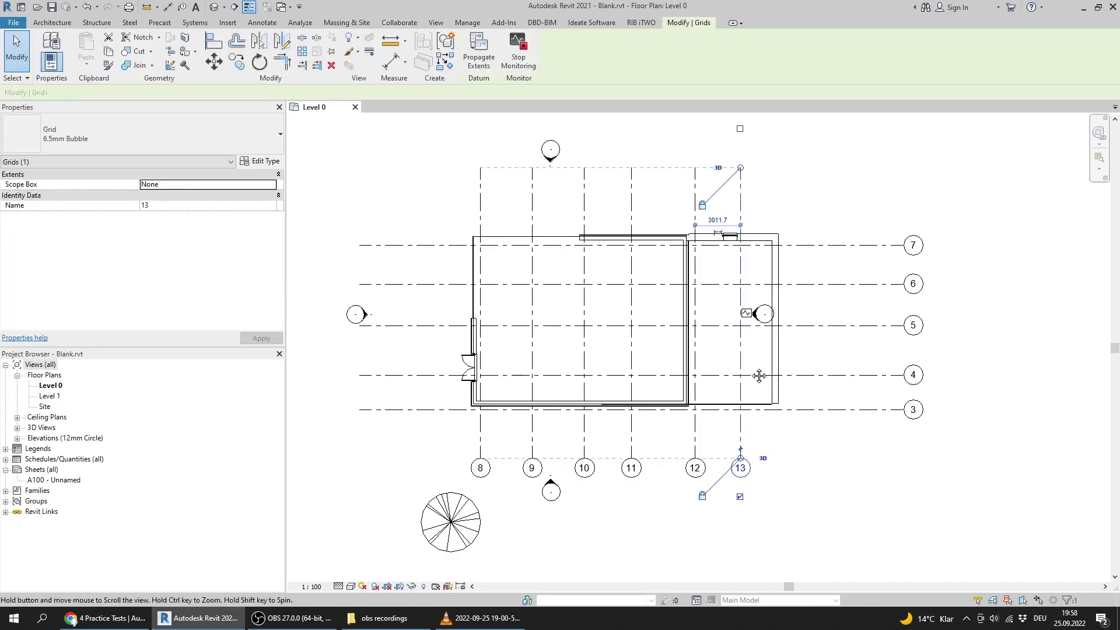
pyautogui.moveTo(734, 406); pyautogui.dragTo(662, 395, button='middle')
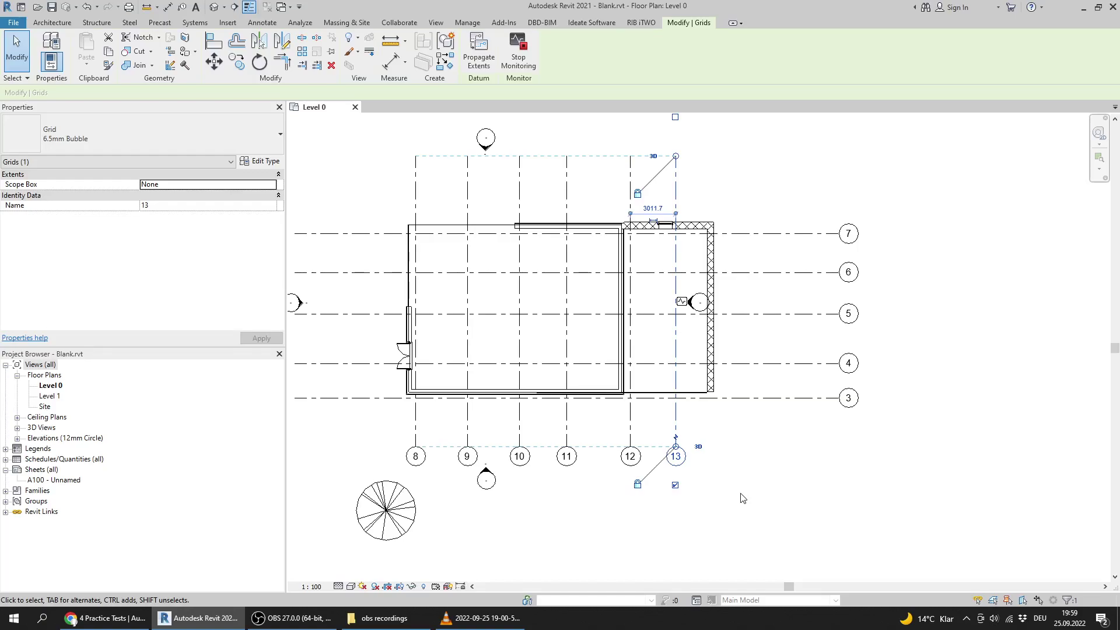
pyautogui.click(814, 398)
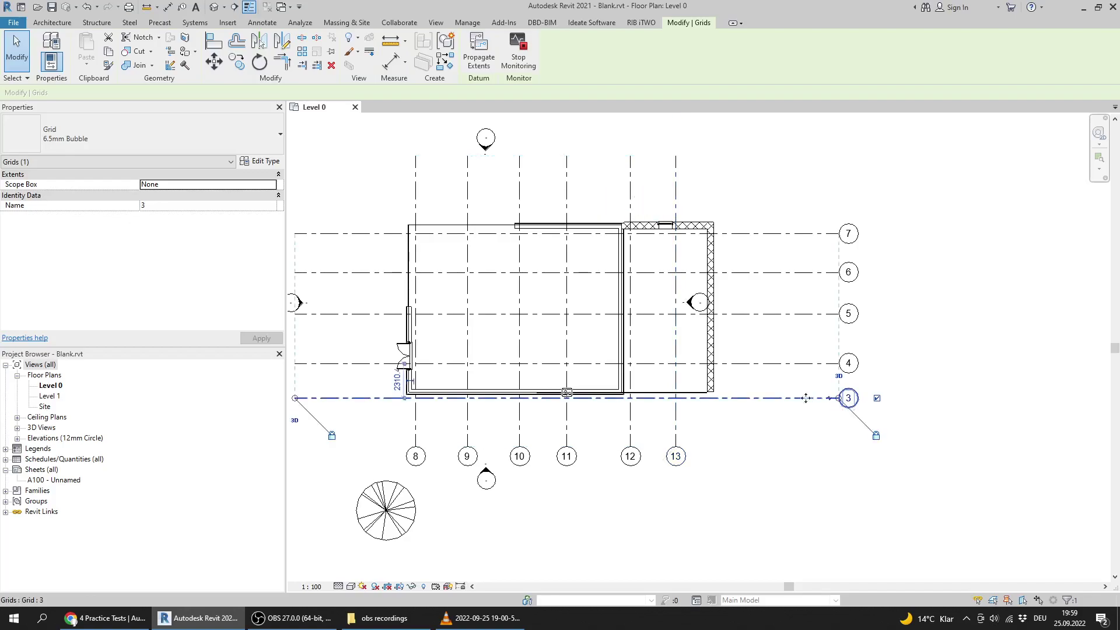
pyautogui.moveTo(631, 418); pyautogui.dragTo(635, 423, button='middle')
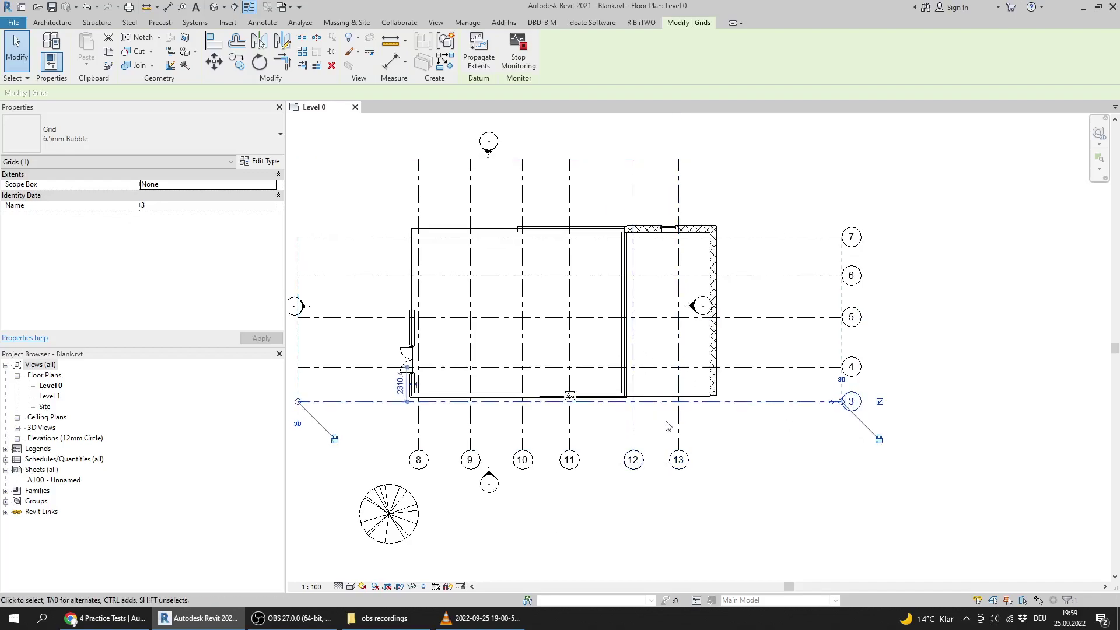
pyautogui.scroll(5, 560, 397)
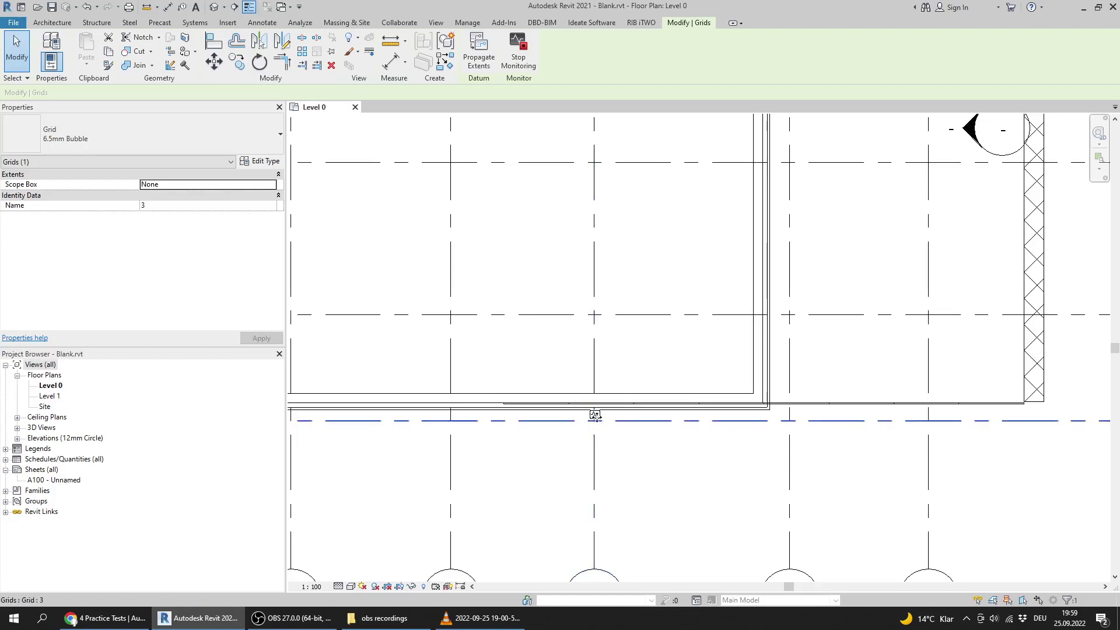
pyautogui.scroll(-5, 618, 432)
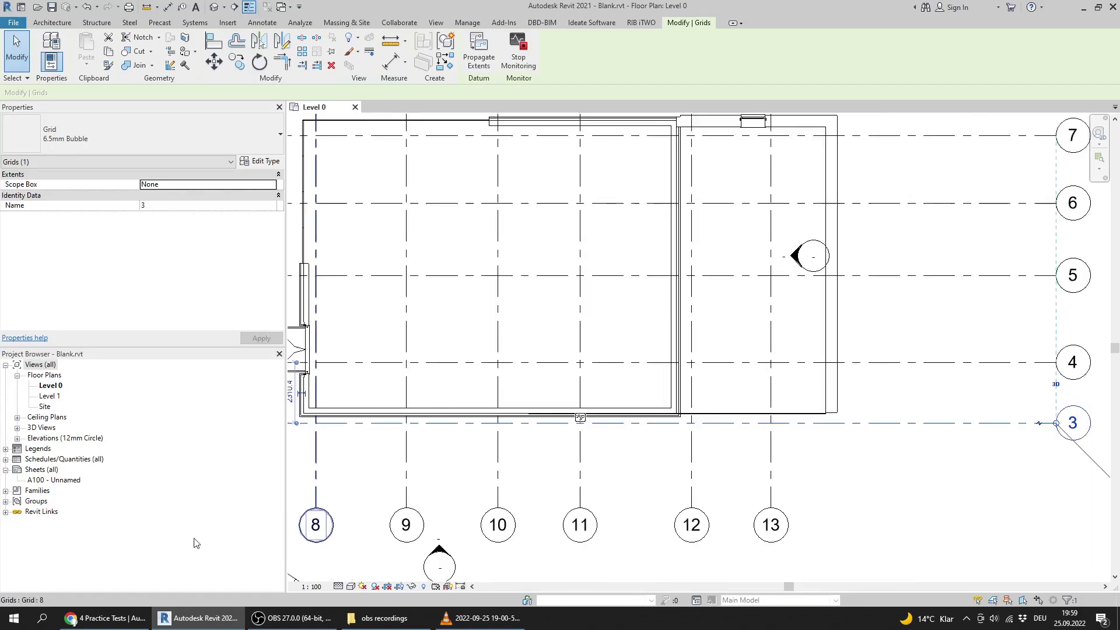
# Step: Switch to the browser quiz, read the wall options and Curtain wall - Store Front instructions of question 14, and return to Revit
pyautogui.click(105, 619)
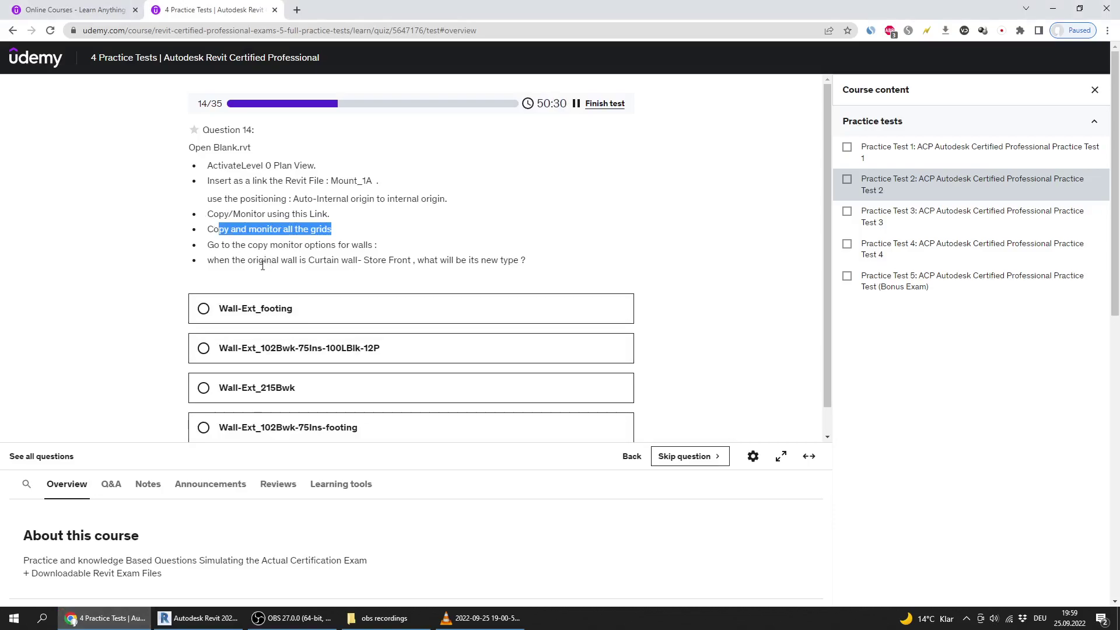
pyautogui.moveTo(215, 245); pyautogui.dragTo(376, 247)
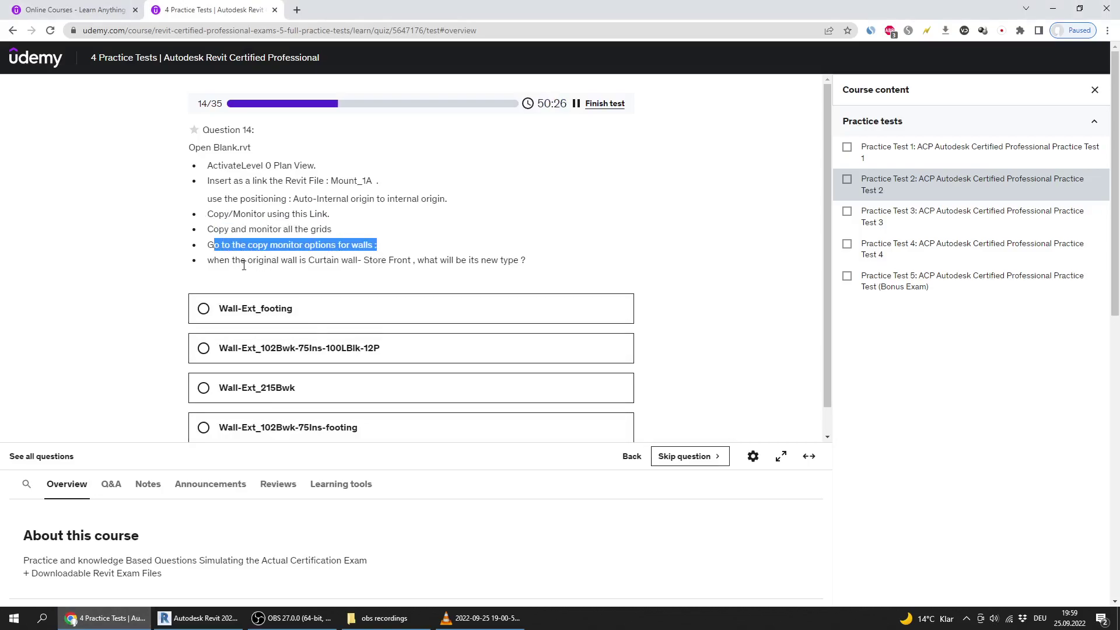
pyautogui.moveTo(220, 260); pyautogui.dragTo(447, 264)
pyautogui.click(514, 277)
pyautogui.click(420, 282)
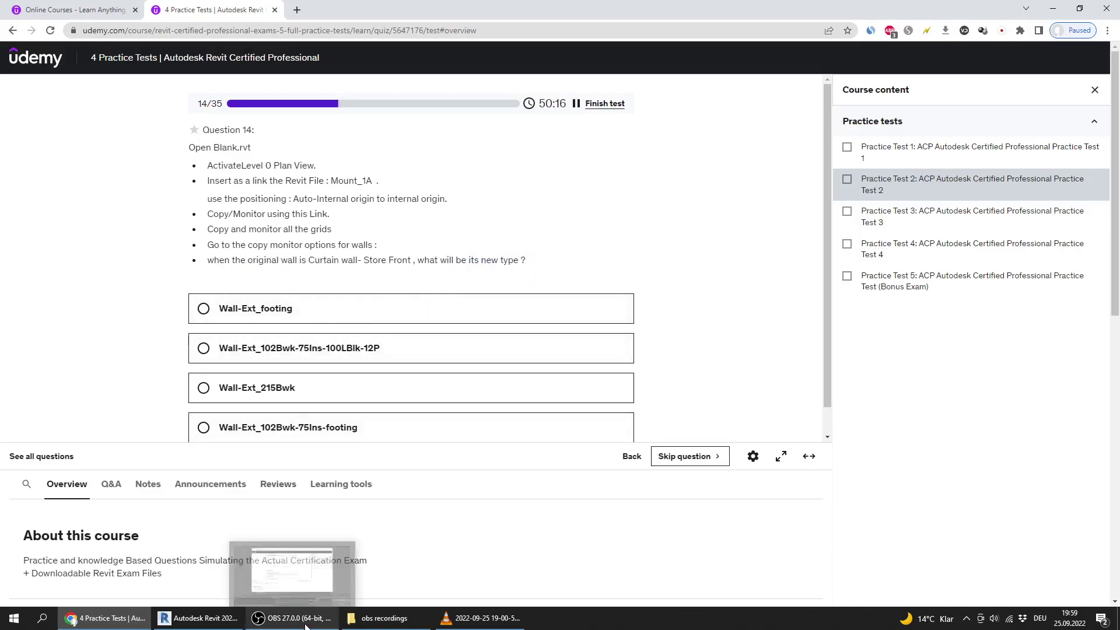
pyautogui.click(198, 617)
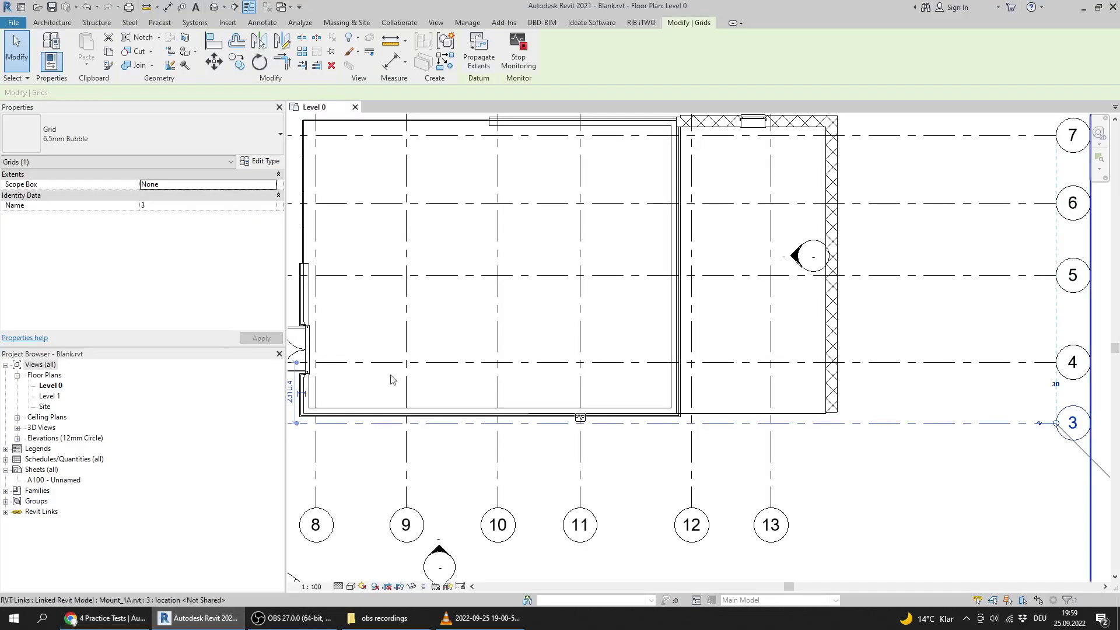
# Step: Start Copy/Monitor for the current project and open the wall type mappings in its options
pyautogui.scroll(-6, 401, 366)
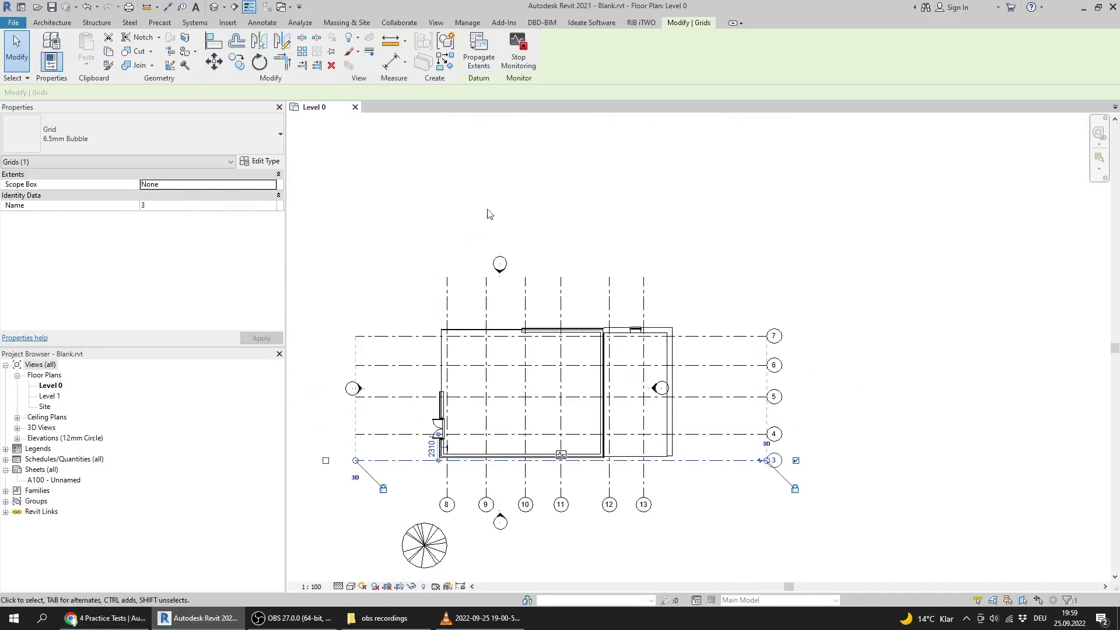
pyautogui.click(517, 229)
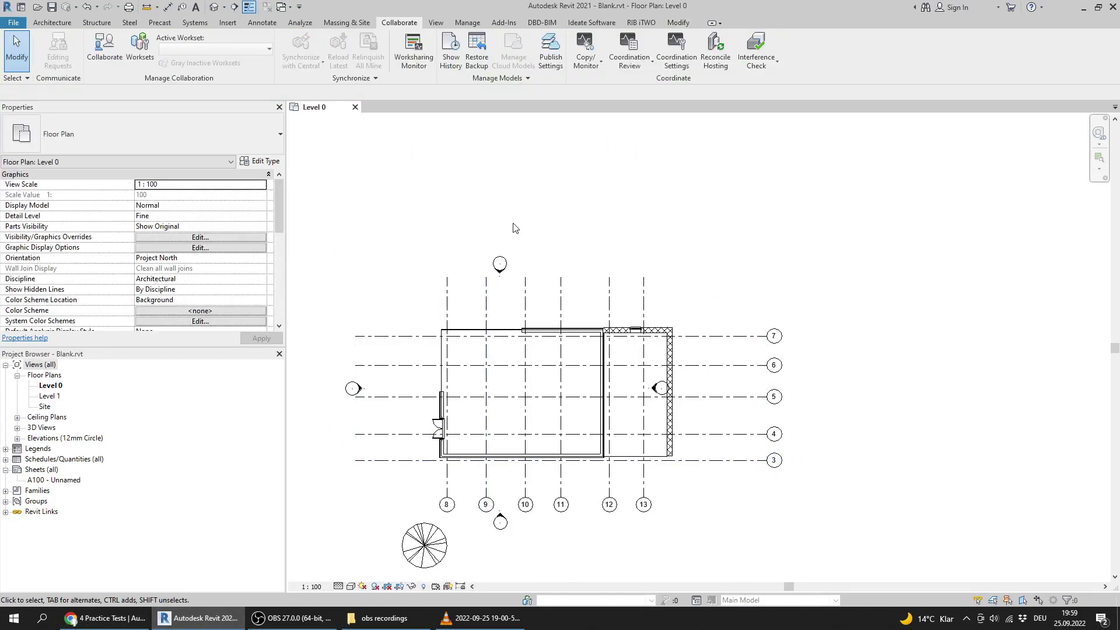
pyautogui.click(594, 66)
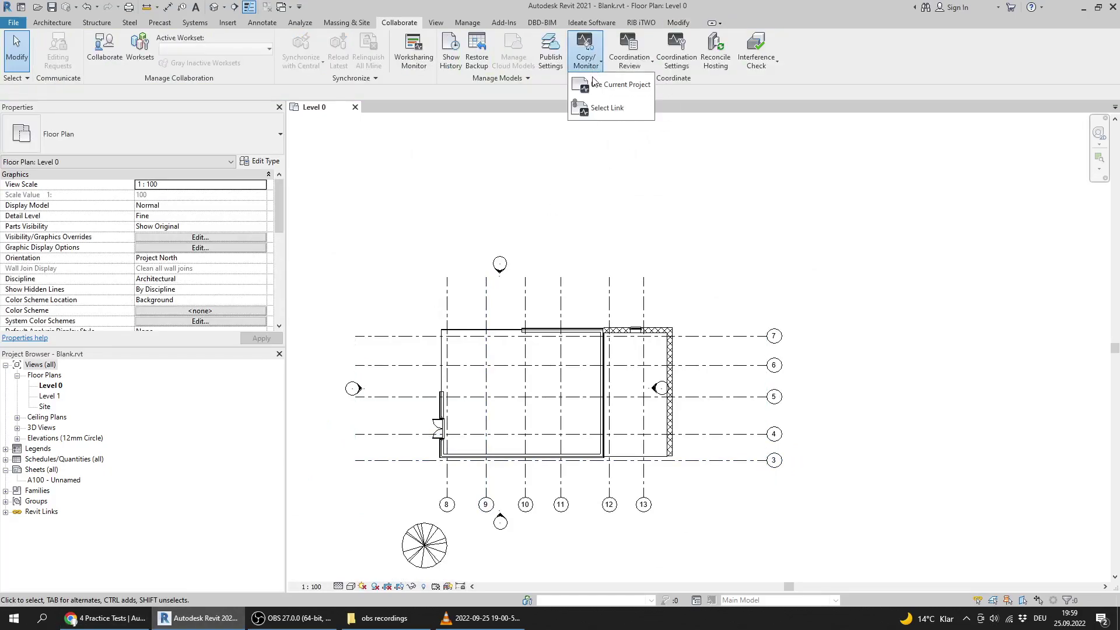
pyautogui.click(596, 87)
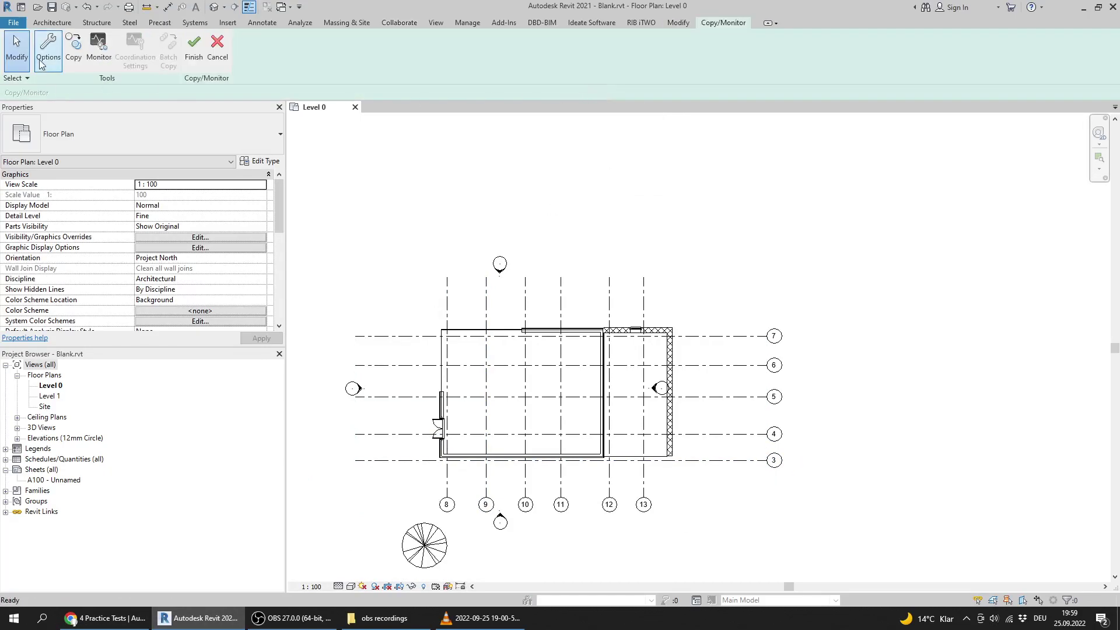
pyautogui.click(44, 62)
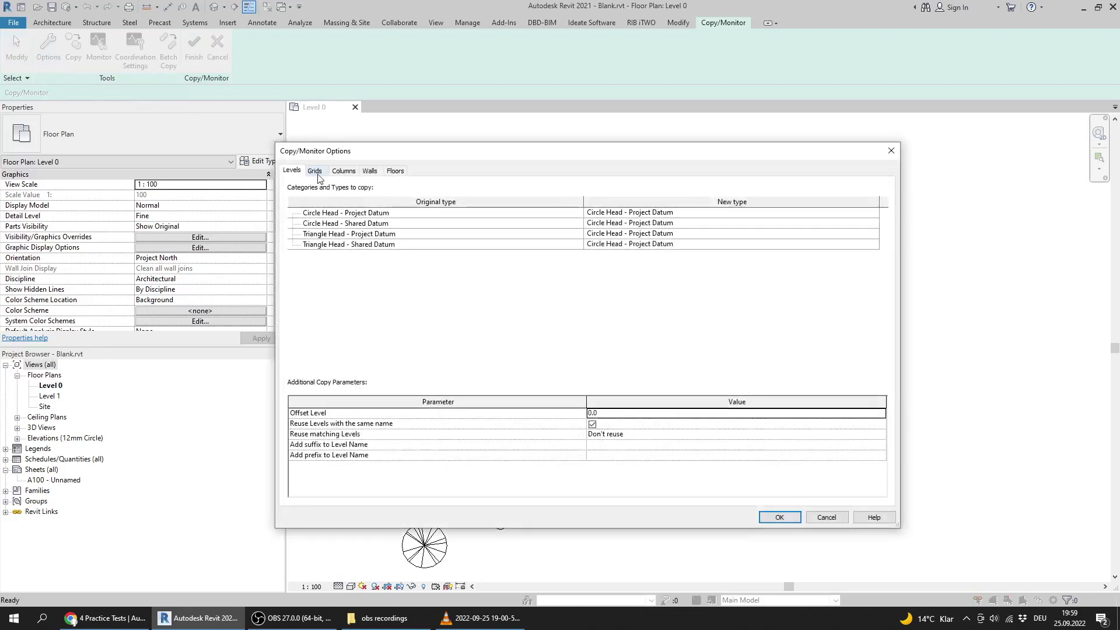
pyautogui.click(370, 171)
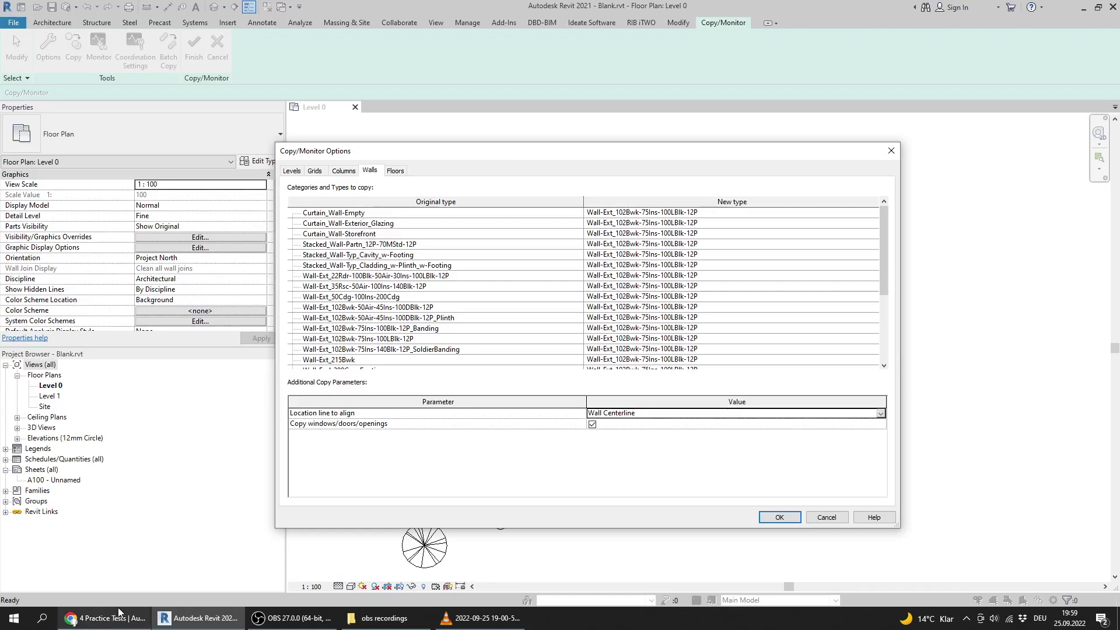
# Step: Compare the Curtain_Wall-Storefront mapping with the browser quiz's choices and answer question 14 with Wall-Ext_102Bwk-75Ins-100LBlk-12P
pyautogui.click(71, 620)
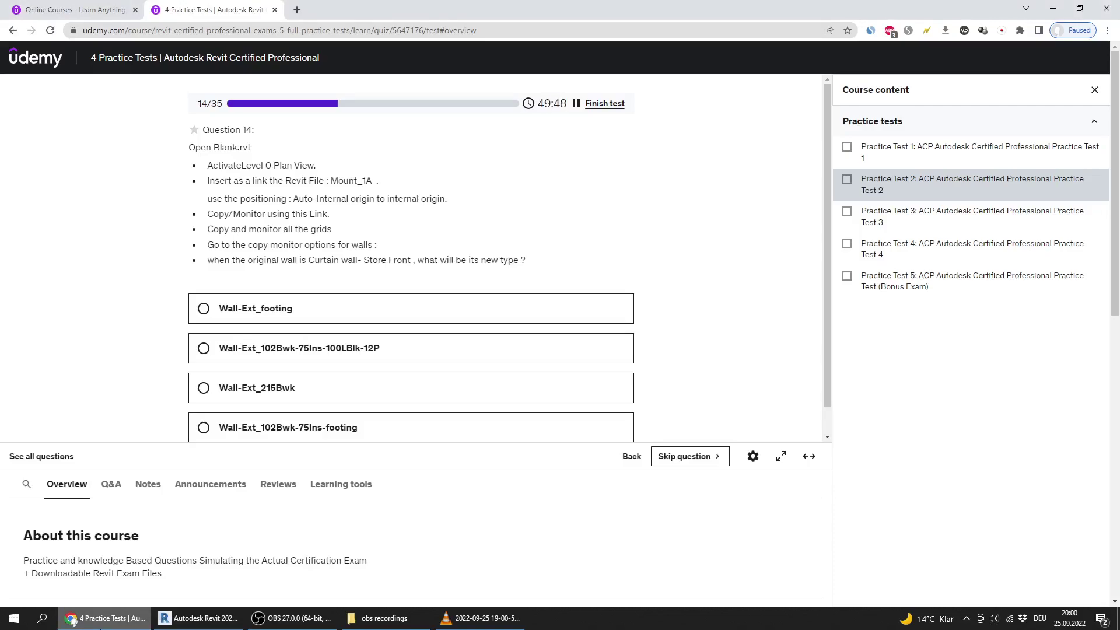
pyautogui.click(71, 620)
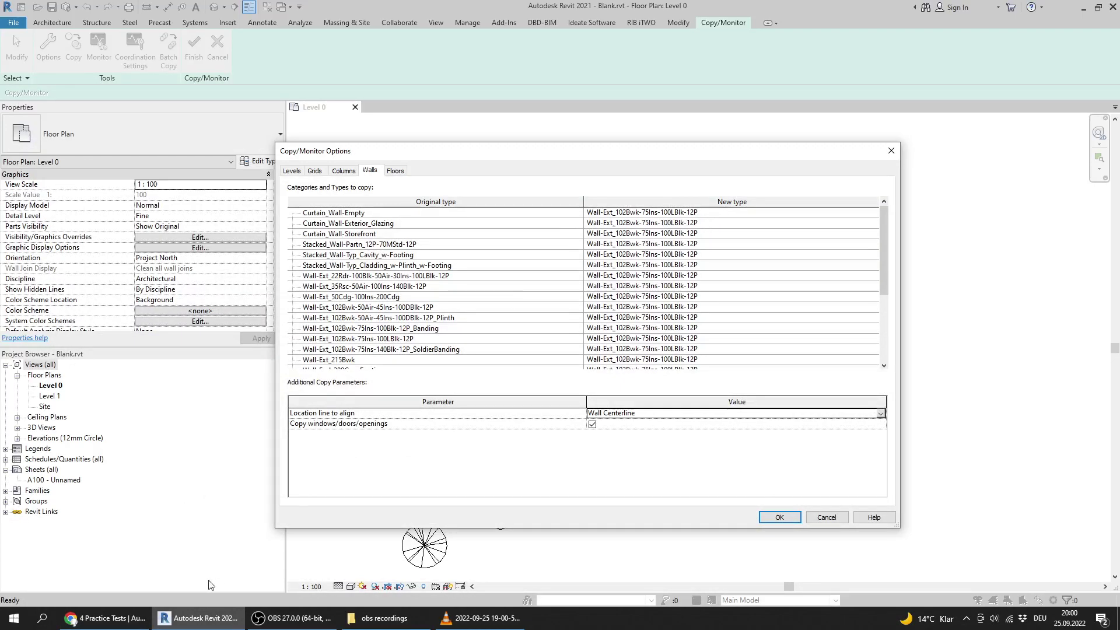
pyautogui.click(121, 626)
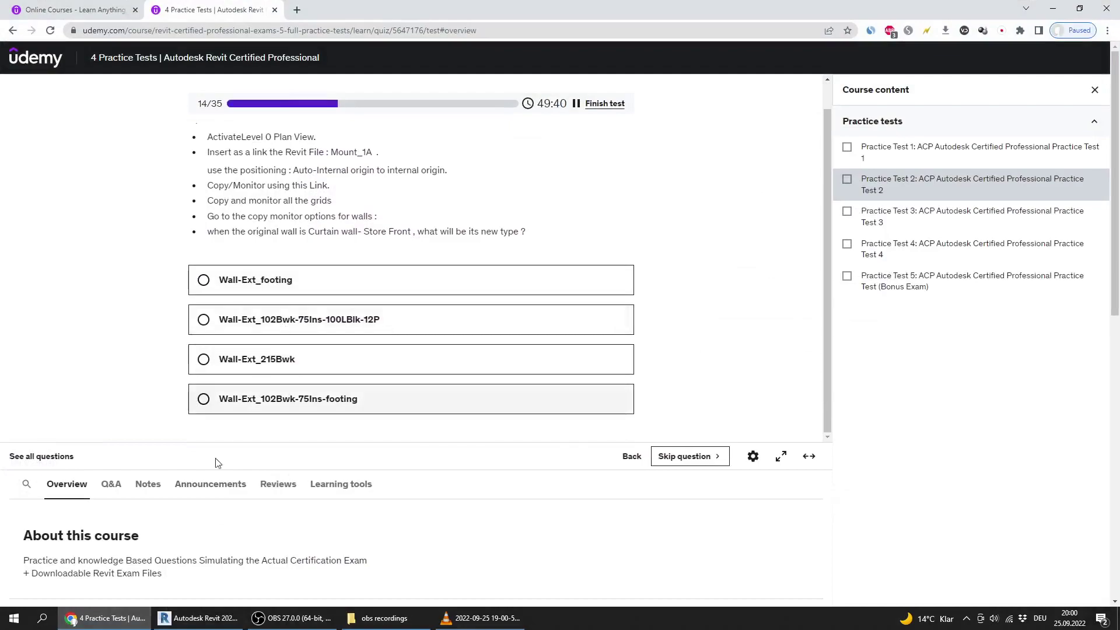
pyautogui.click(72, 621)
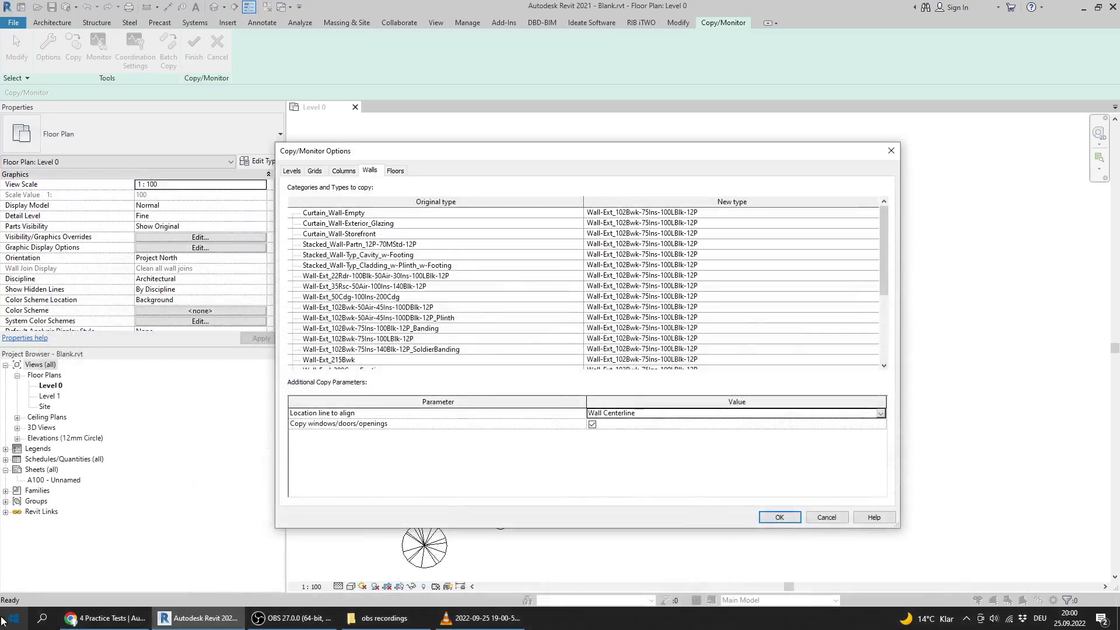
pyautogui.click(105, 622)
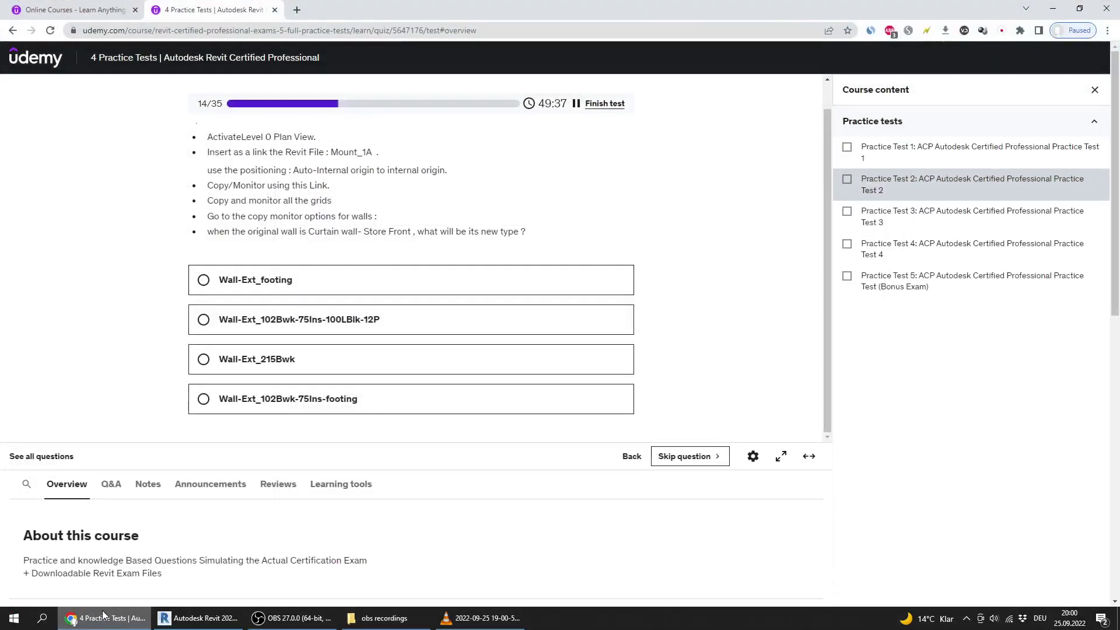
pyautogui.click(292, 325)
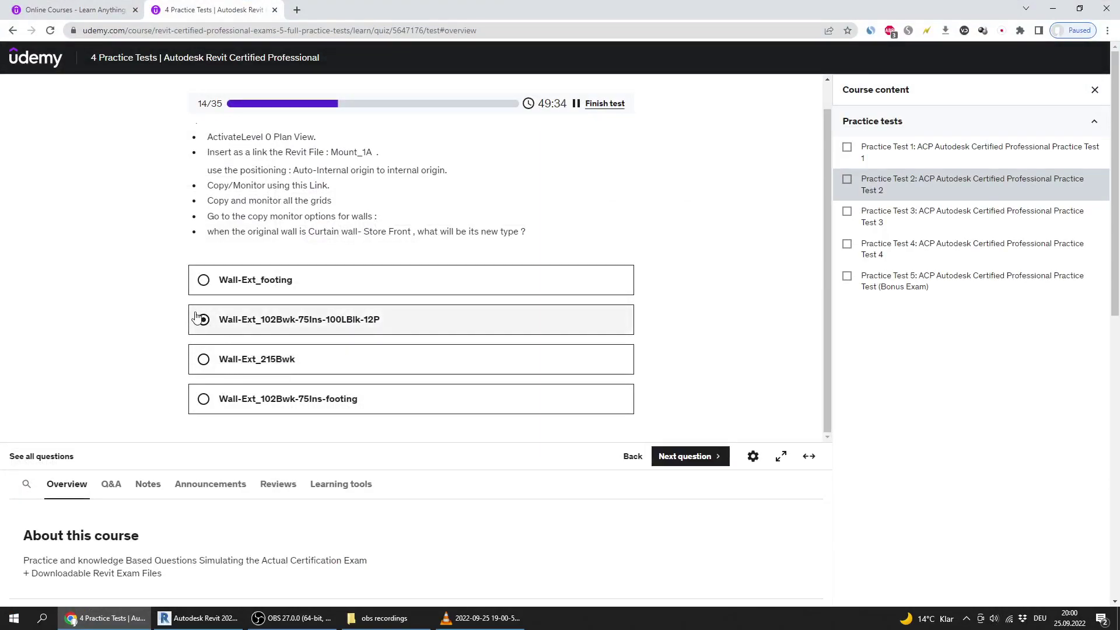
pyautogui.scroll(1, 199, 318)
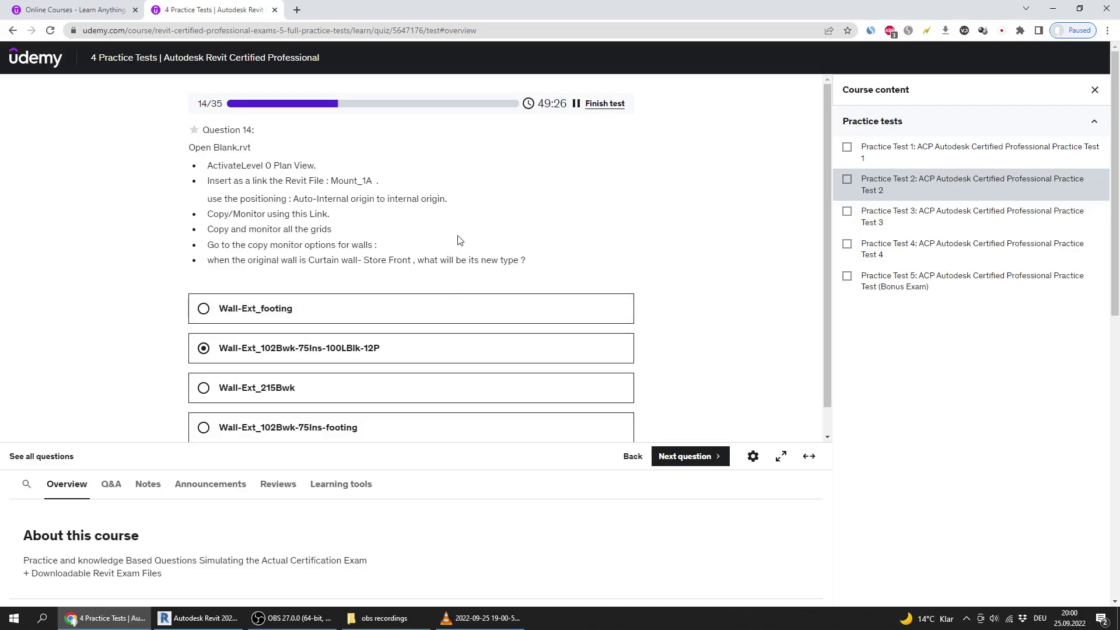
# Step: Review question 14's instructions on linking Mount_1A, copy/monitoring the grids and finding the new type for Curtain wall - Store Front
pyautogui.moveTo(535, 262); pyautogui.dragTo(181, 236)
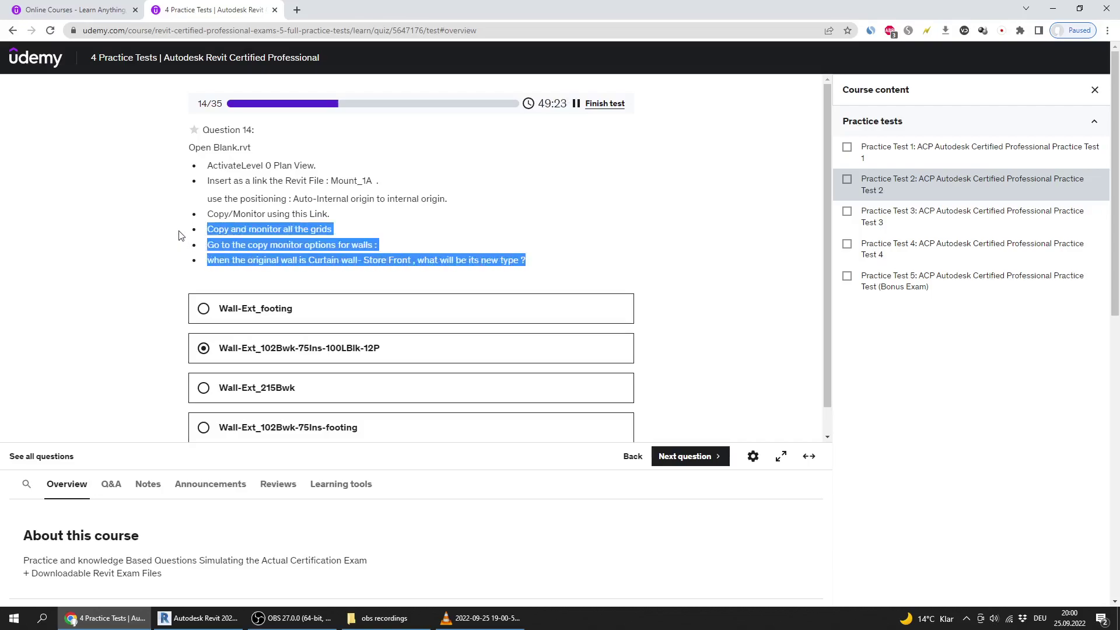
pyautogui.click(226, 230)
pyautogui.moveTo(334, 230); pyautogui.dragTo(151, 154)
pyautogui.click(306, 199)
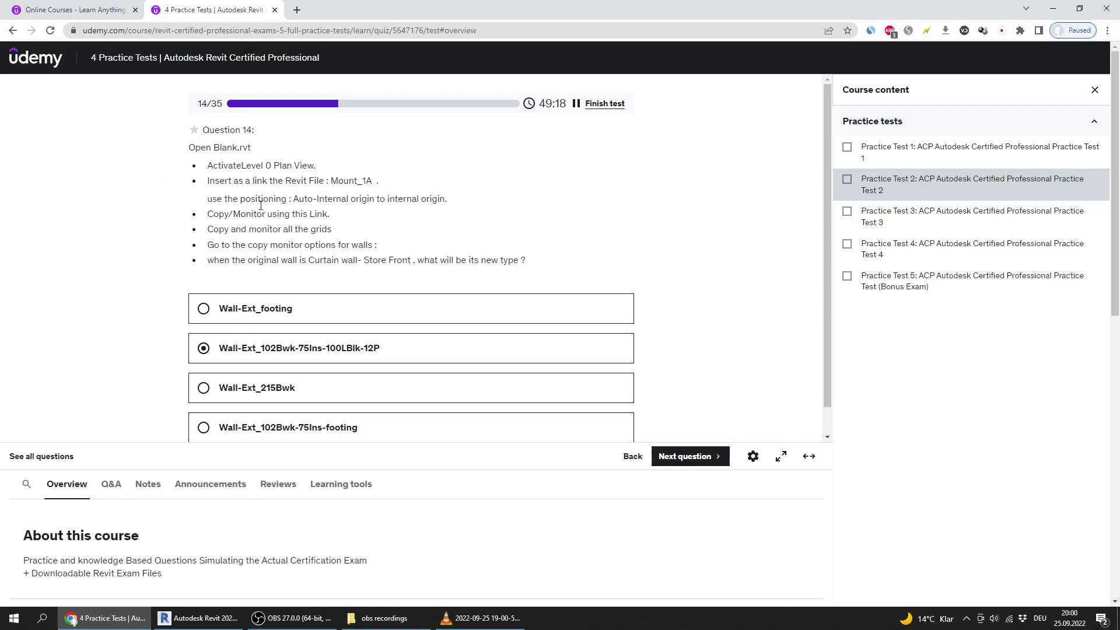
pyautogui.moveTo(332, 230); pyautogui.dragTo(169, 147)
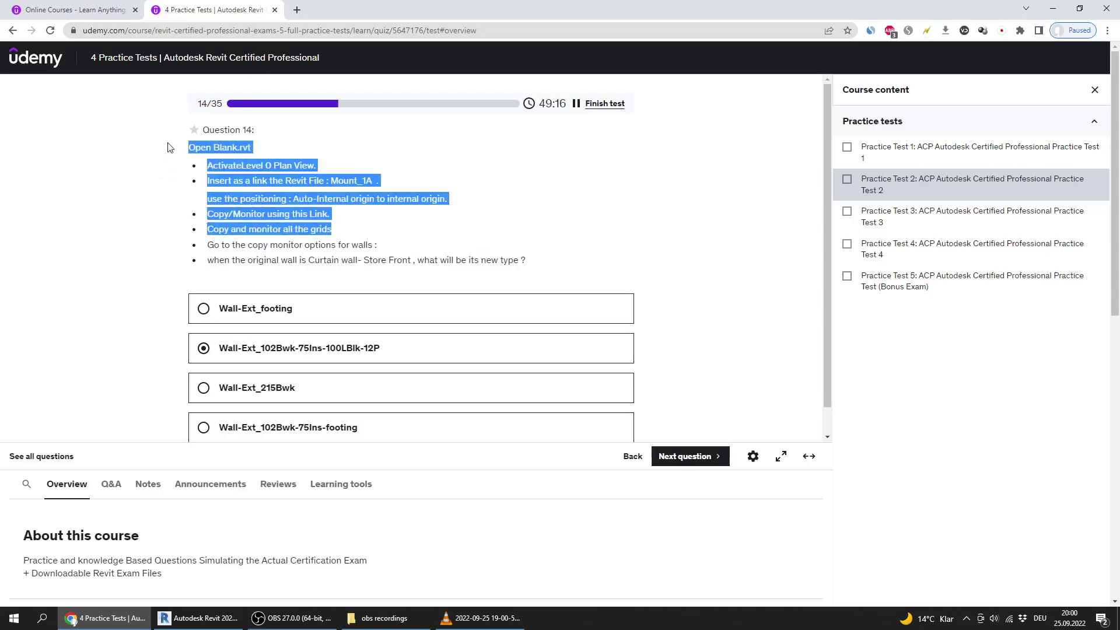
pyautogui.click(254, 209)
pyautogui.moveTo(332, 232); pyautogui.dragTo(184, 156)
pyautogui.moveTo(219, 261); pyautogui.dragTo(493, 265)
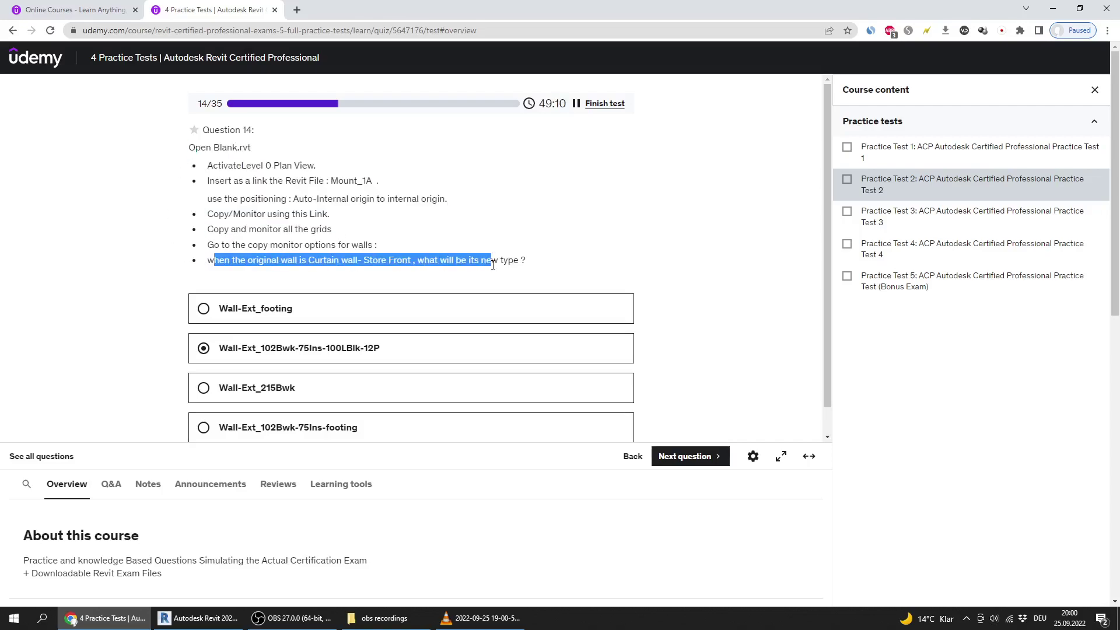
pyautogui.click(123, 316)
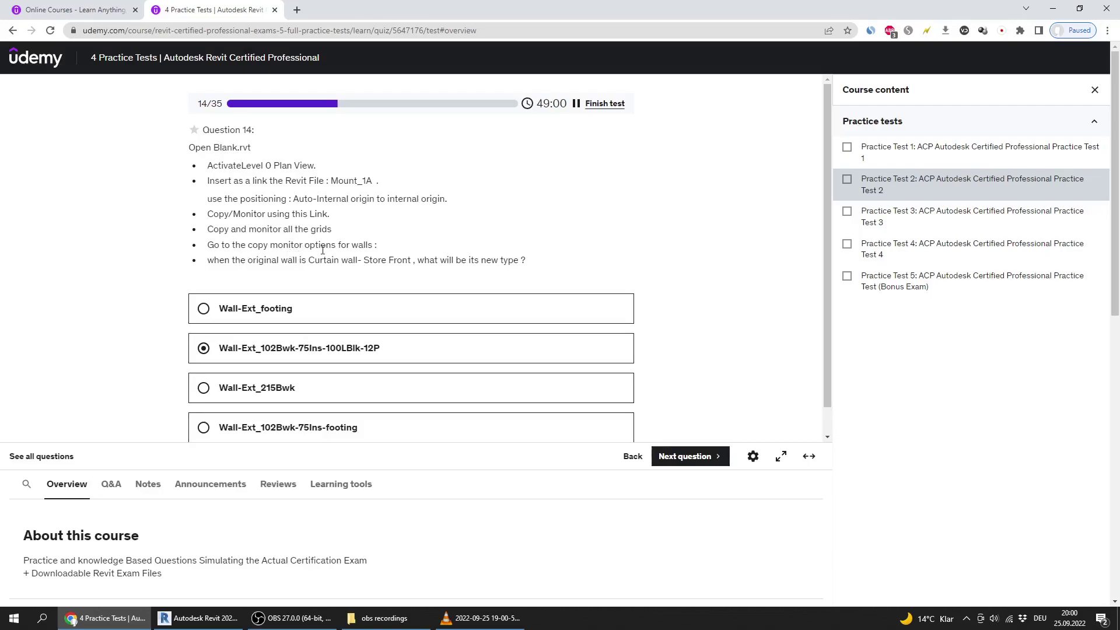
pyautogui.moveTo(527, 259); pyautogui.dragTo(205, 259)
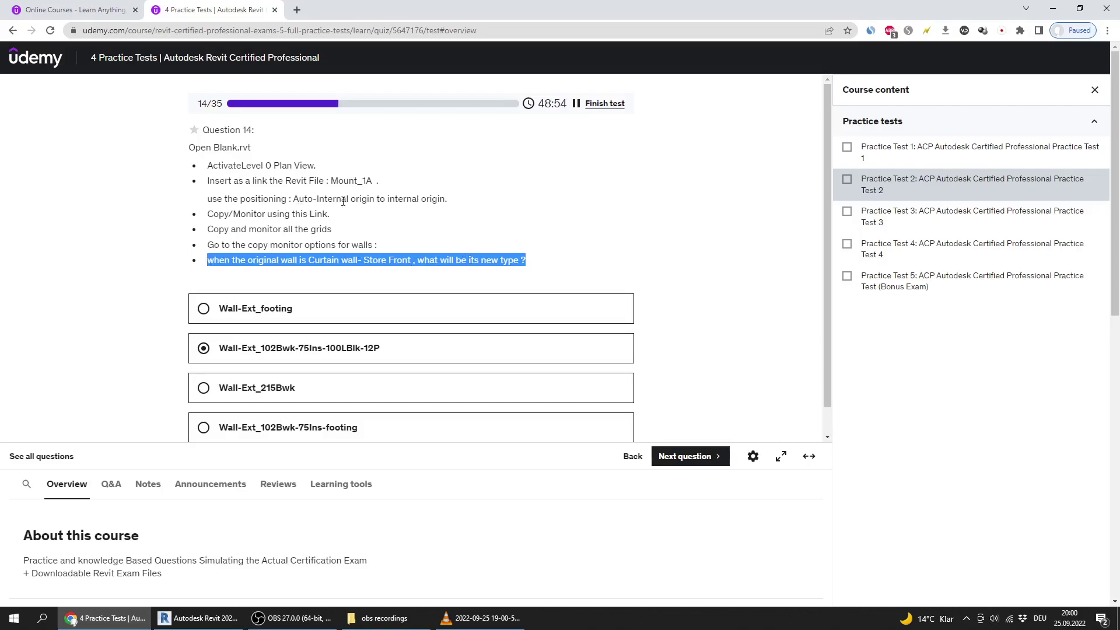
pyautogui.moveTo(332, 216); pyautogui.dragTo(178, 174)
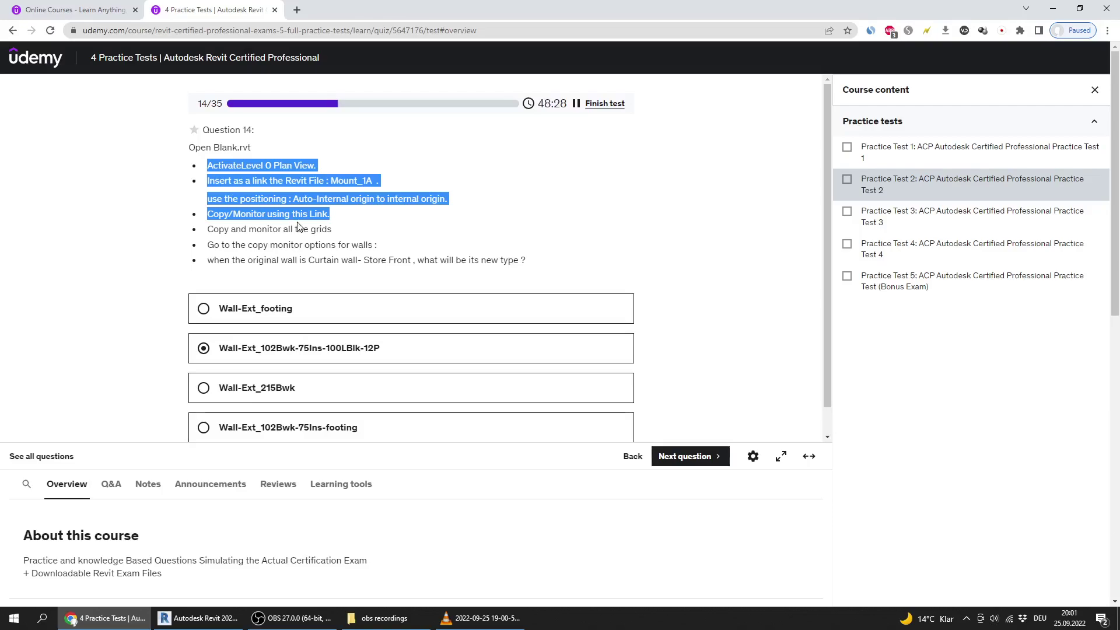
pyautogui.click(369, 227)
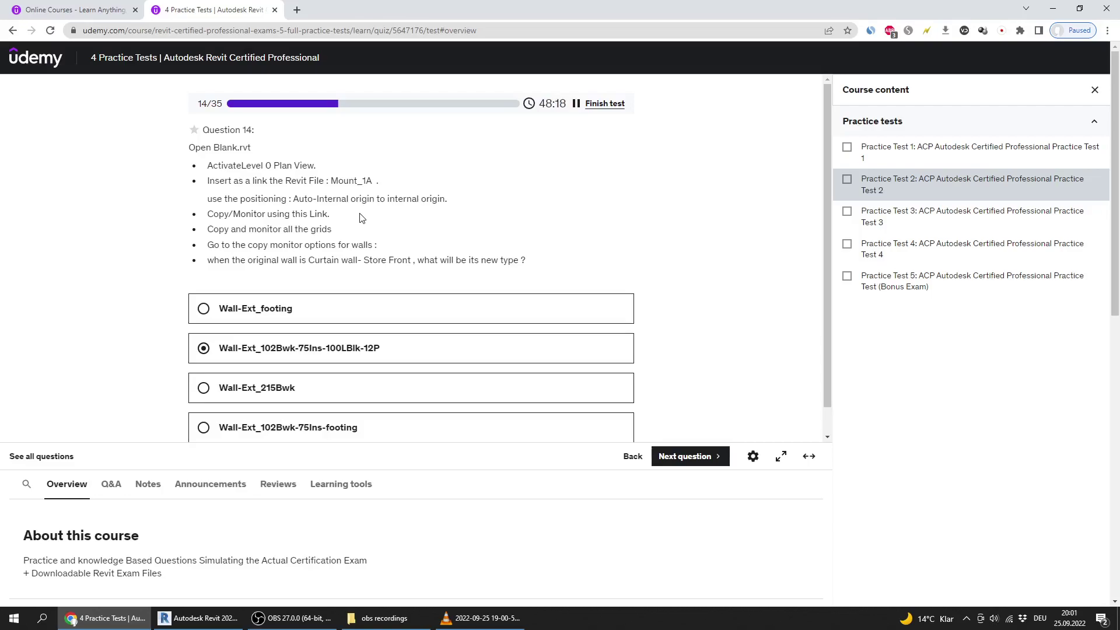
# Step: Advance the quiz to question 15, then switch to Revit, cancel the Copy/Monitor options and close Blank.rvt without saving
pyautogui.click(703, 459)
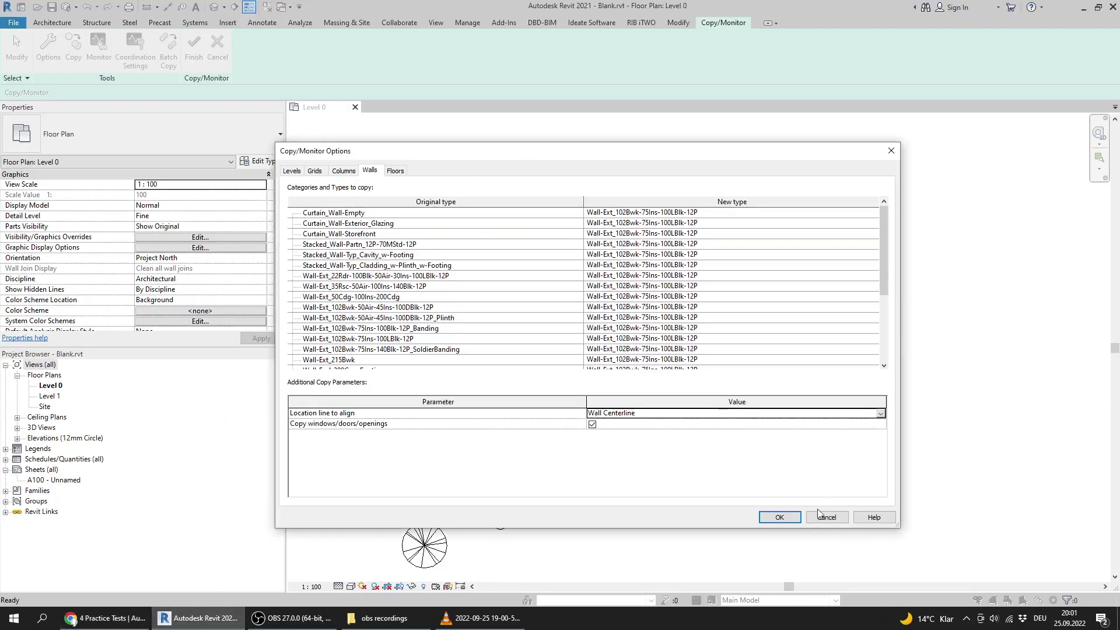
pyautogui.click(821, 516)
pyautogui.click(221, 55)
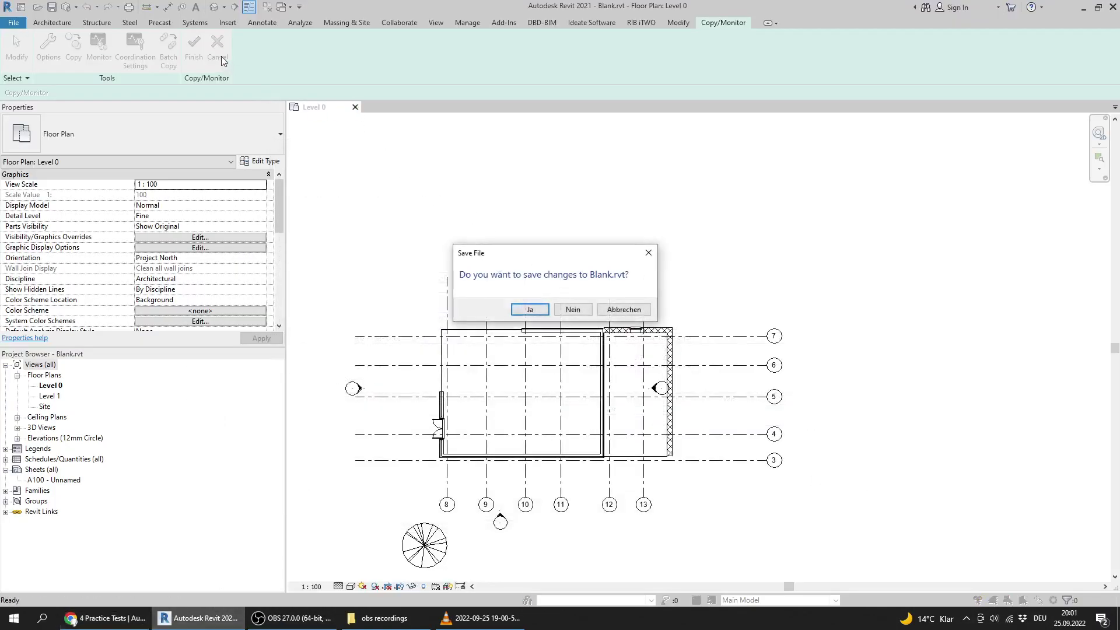
pyautogui.click(573, 310)
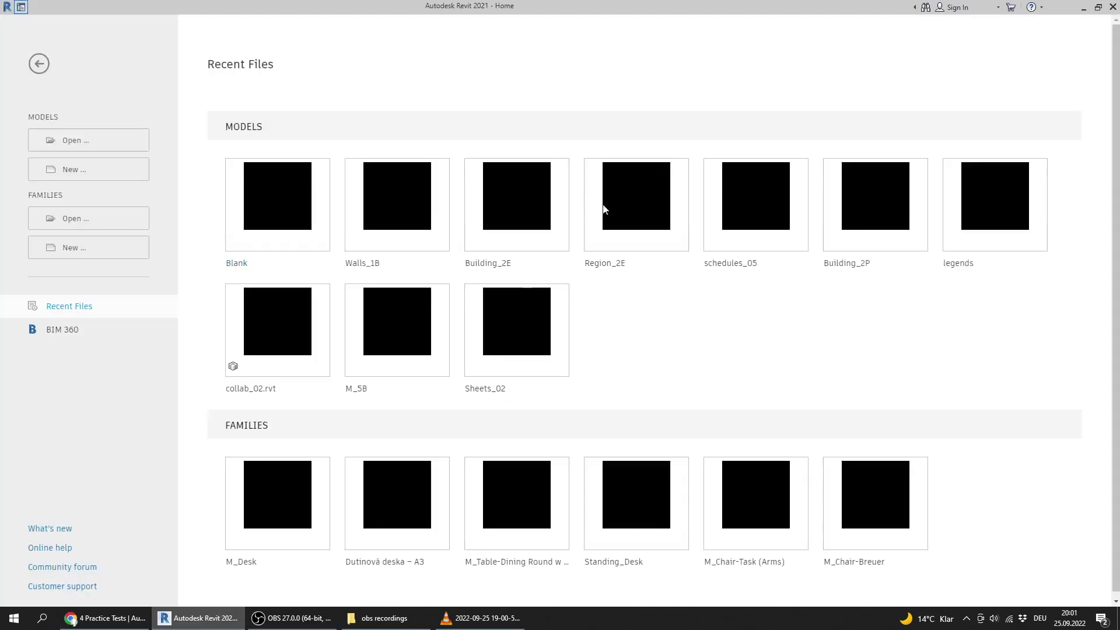
# Step: Check question 15 in the browser quiz for the required file and open 2_Ground _Building.rvt from the Practice Test 2 folder in Revit
pyautogui.click(71, 141)
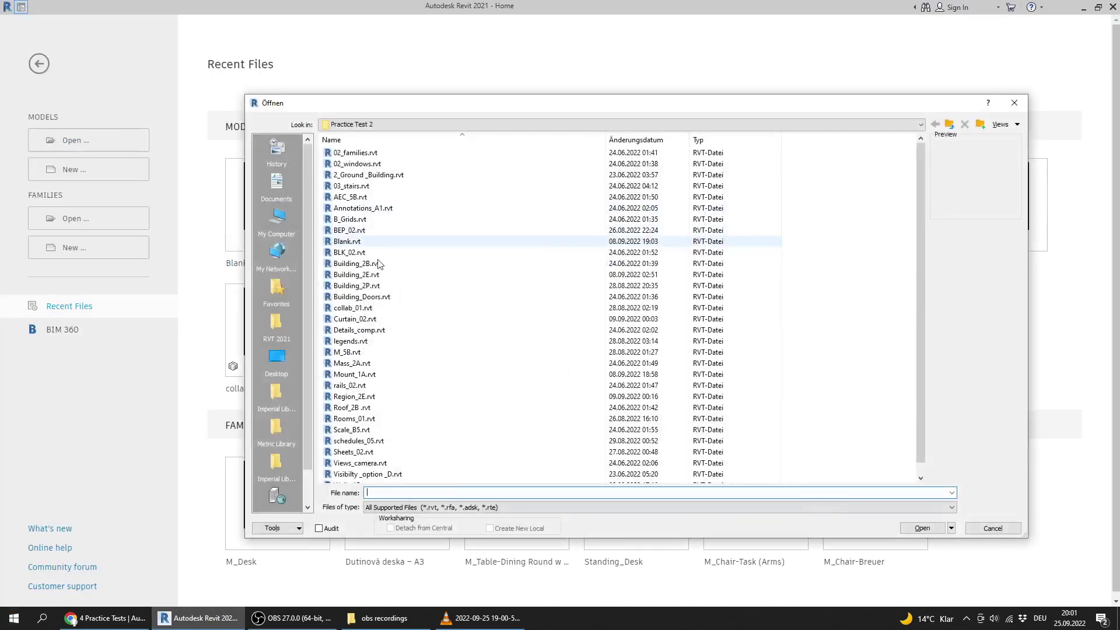
pyautogui.click(357, 286)
pyautogui.click(102, 620)
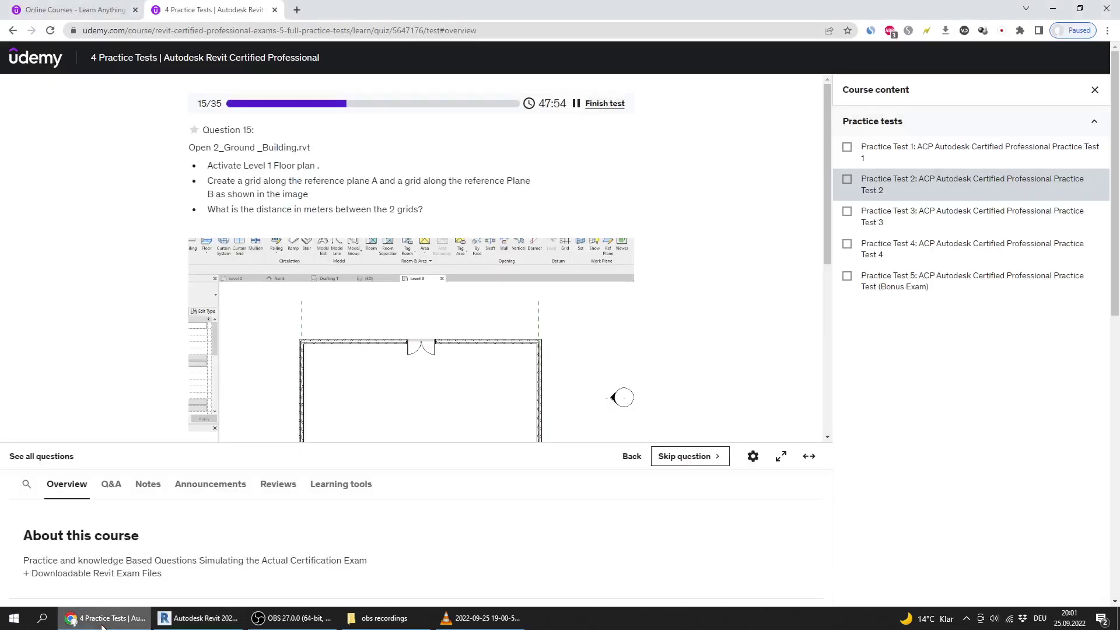
pyautogui.click(199, 618)
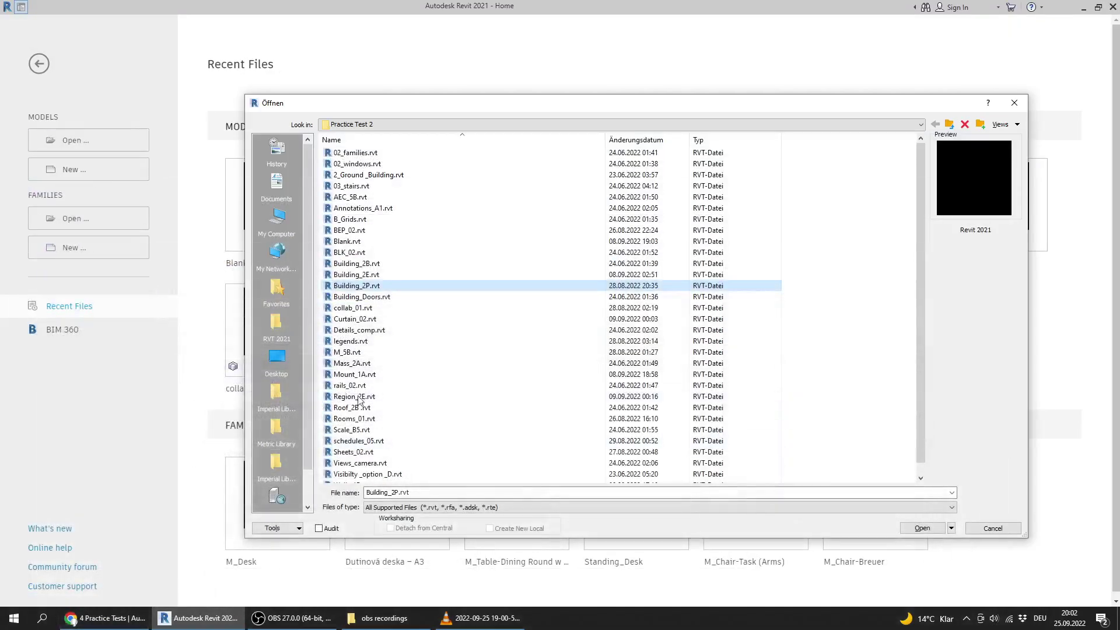
pyautogui.click(358, 353)
pyautogui.press('2')
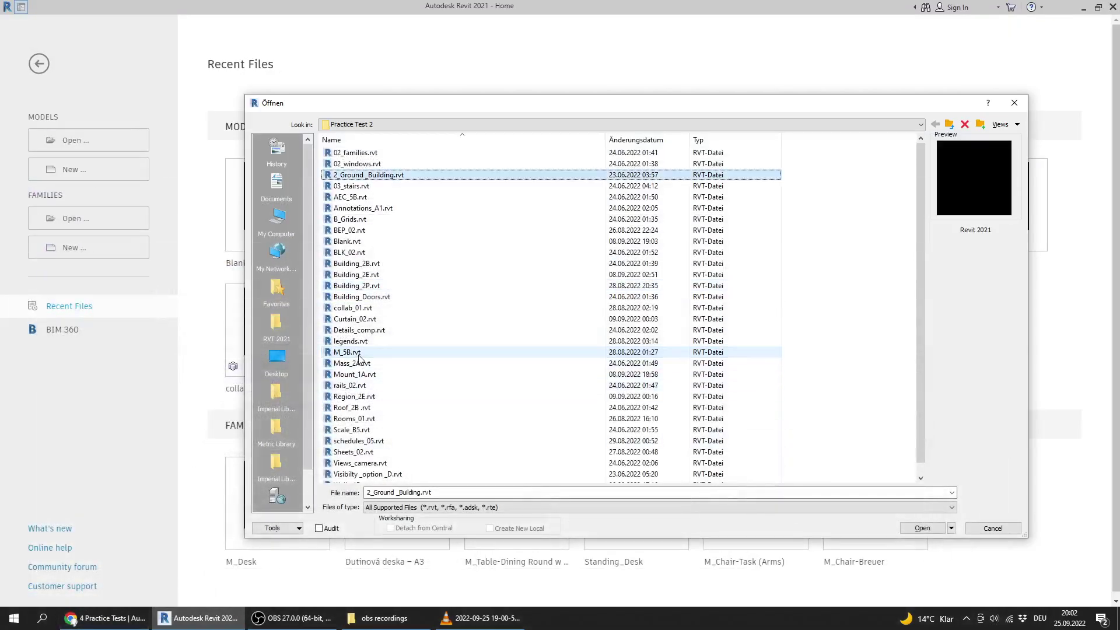
pyautogui.doubleClick(387, 174)
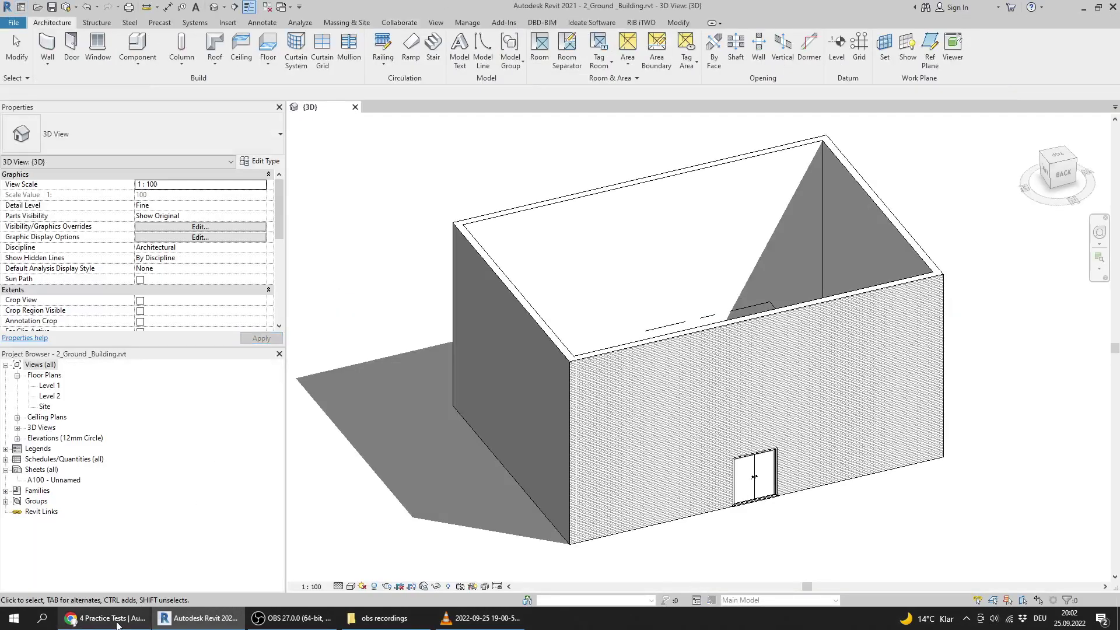
# Step: Open the Level 1 floor plan, examine question 15's reference image in the browser quiz, and return to Revit
pyautogui.click(117, 620)
pyautogui.click(198, 618)
pyautogui.doubleClick(50, 385)
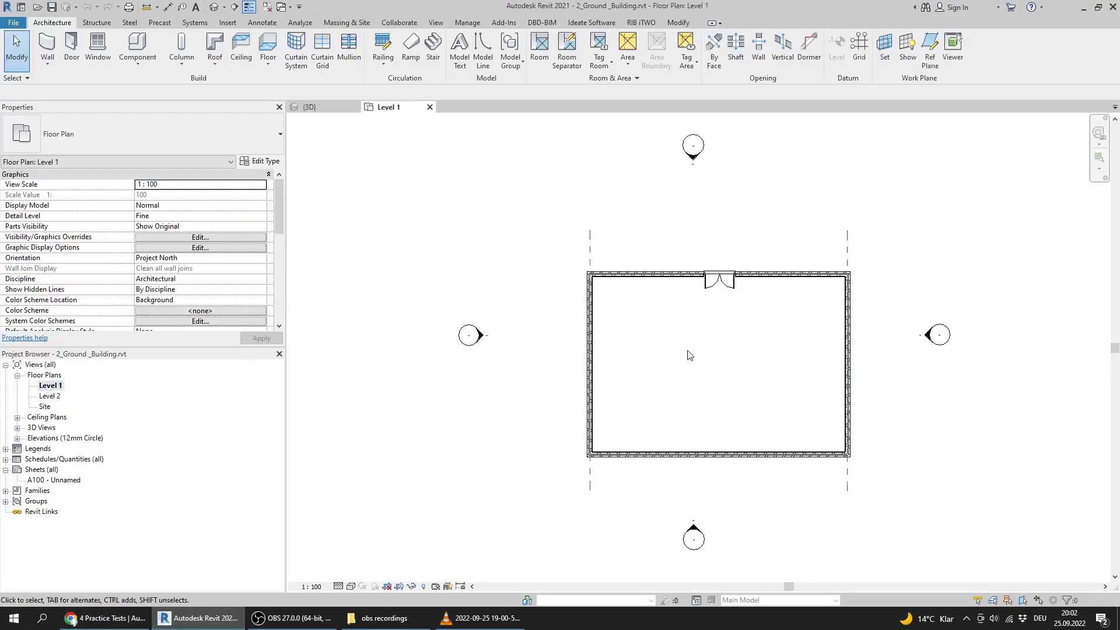
pyautogui.click(112, 620)
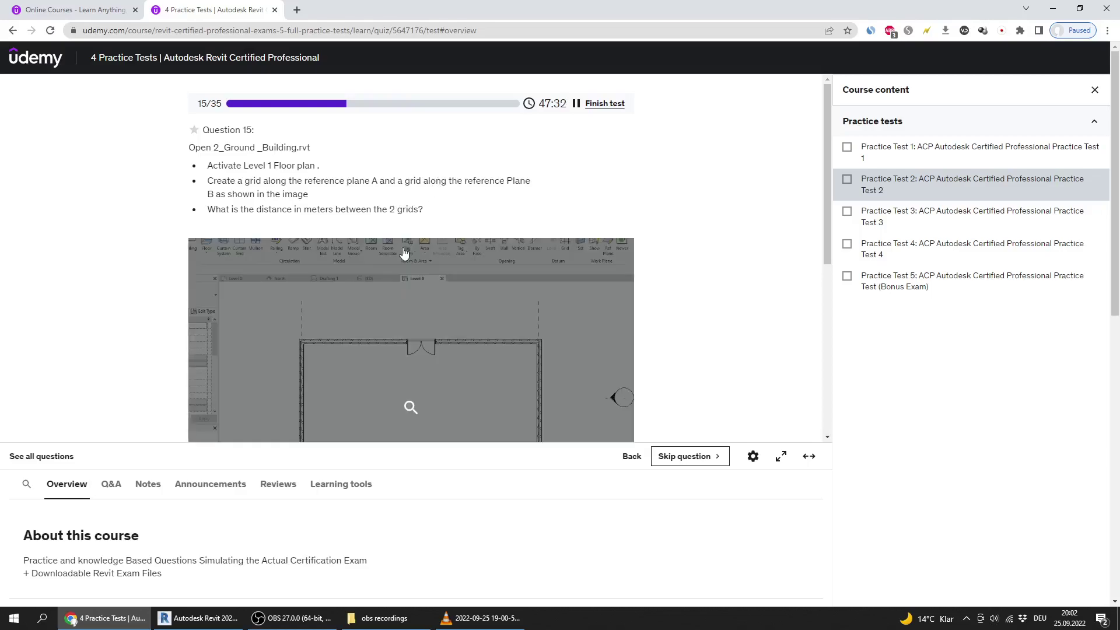
pyautogui.scroll(-3, 385, 303)
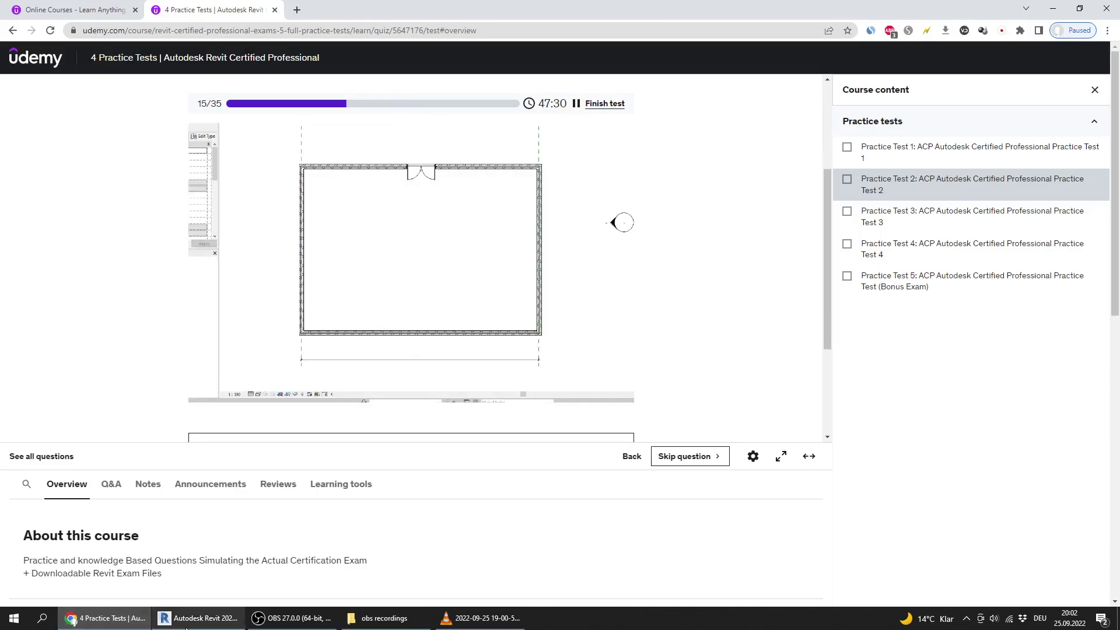
pyautogui.click(199, 618)
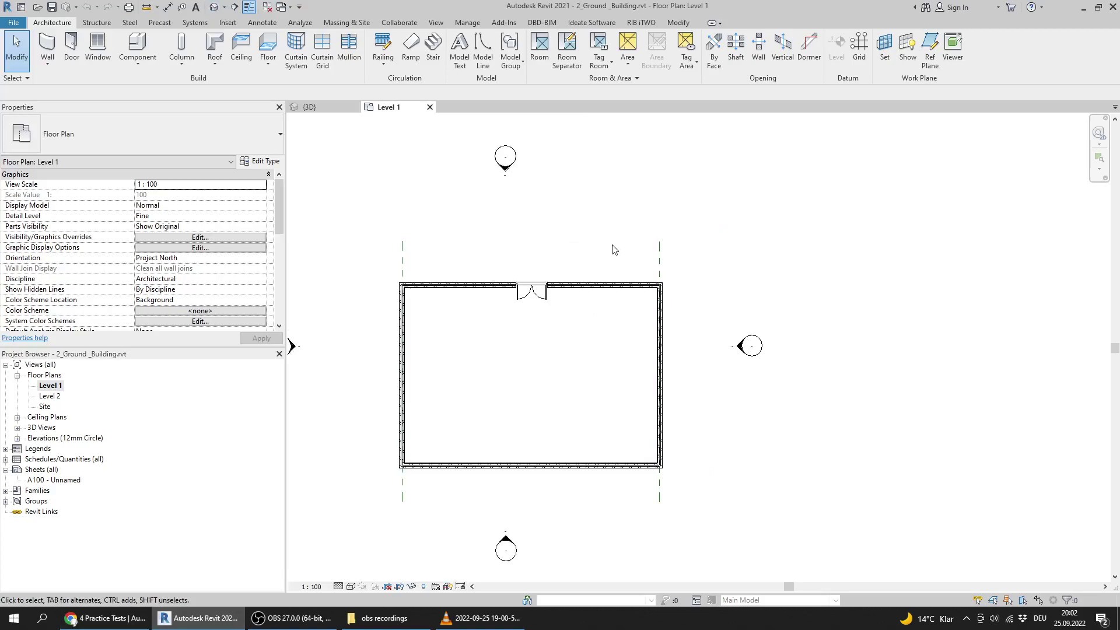
# Step: Draw two vertical grids from top to bottom, one along reference plane A and one along reference plane B
pyautogui.press('g')
pyautogui.press('r')
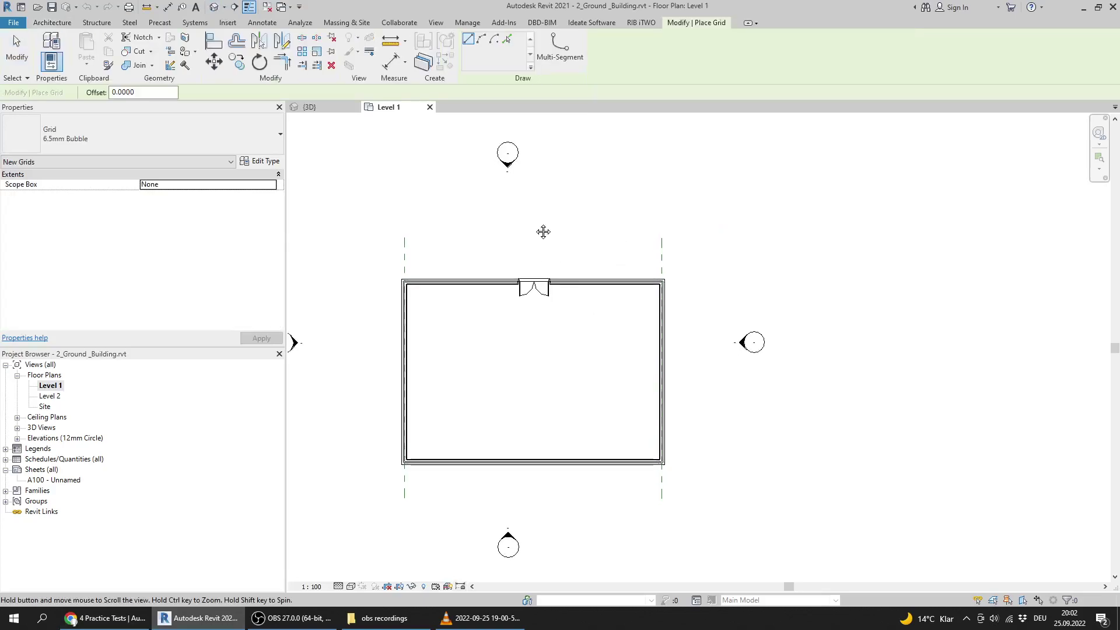
pyautogui.click(458, 213)
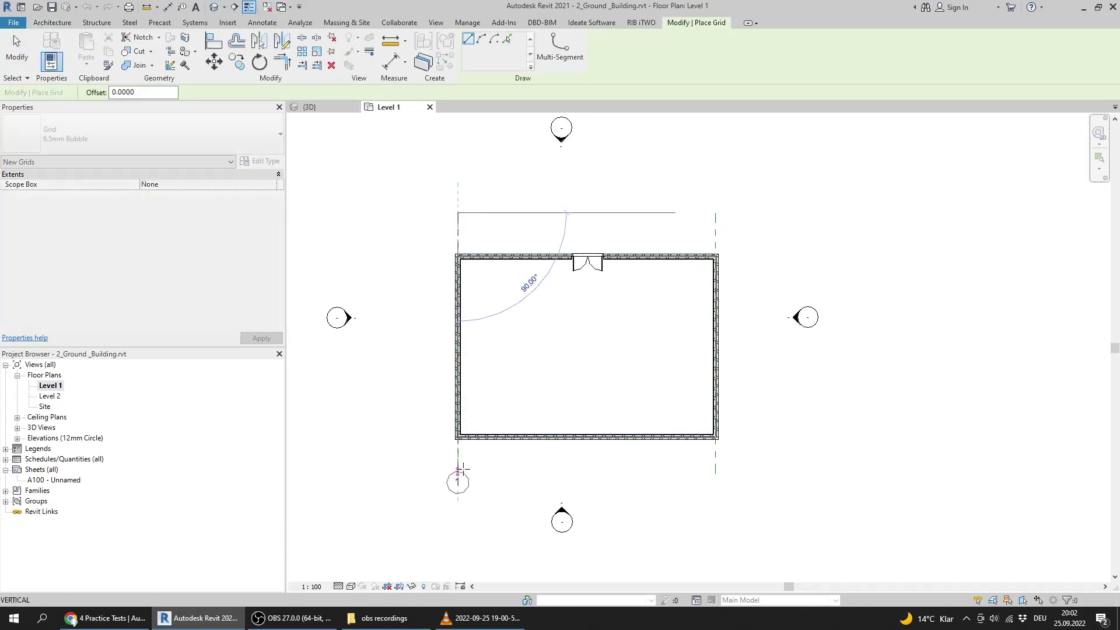
pyautogui.click(458, 472)
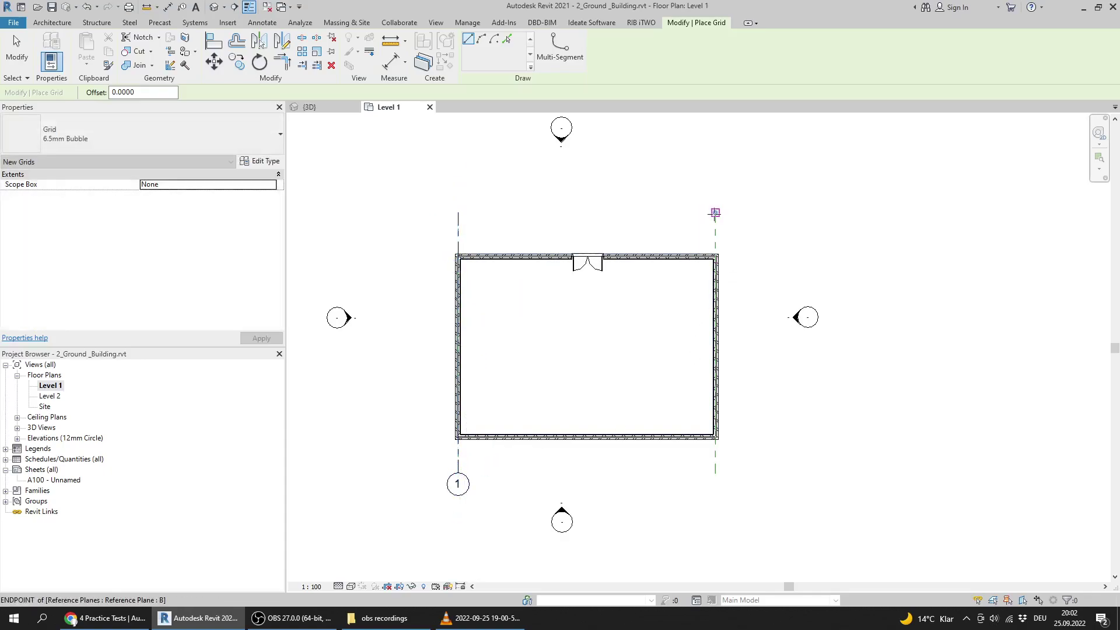
pyautogui.click(716, 213)
pyautogui.click(710, 471)
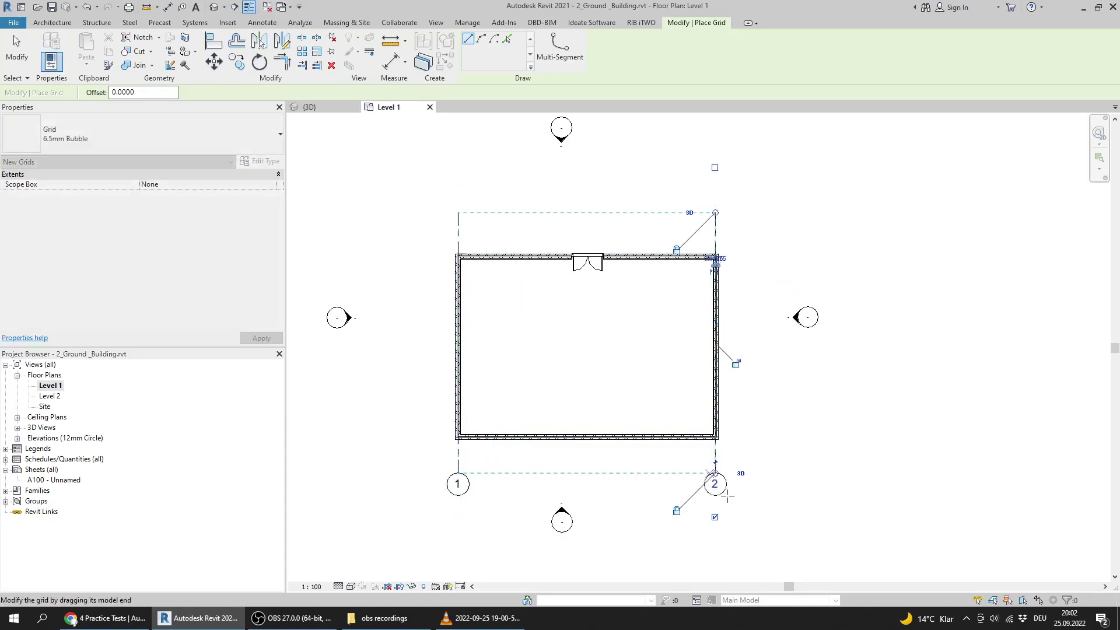
pyautogui.press('Escape')
pyautogui.press('Escape')
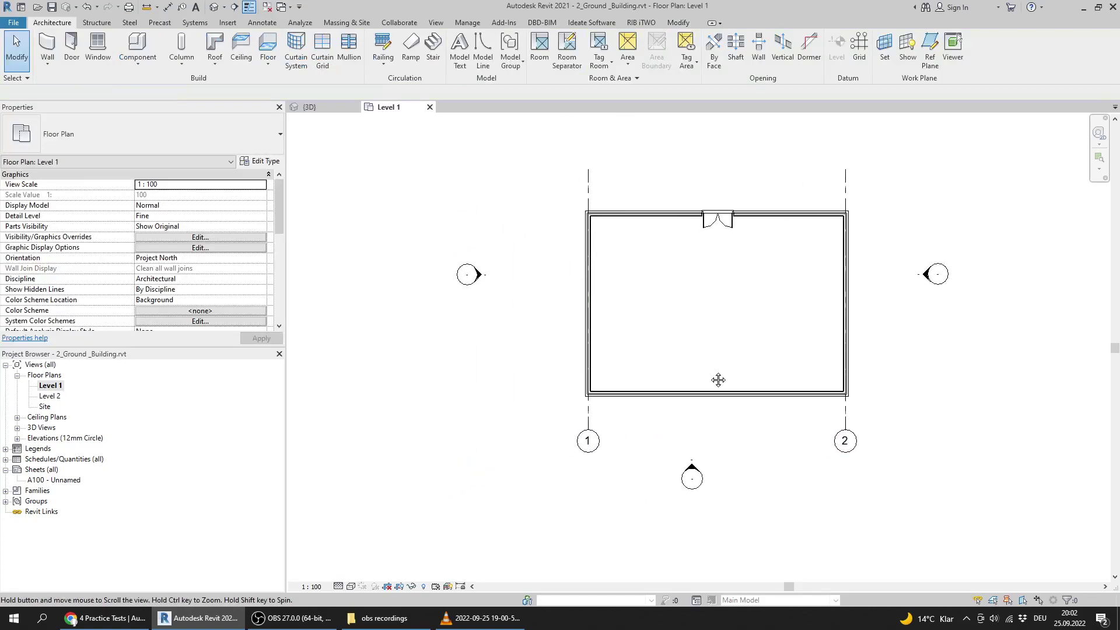
# Step: Place an aligned dimension between grids 1 and 2 below the building
pyautogui.scroll(2, 613, 402)
pyautogui.moveTo(637, 372); pyautogui.dragTo(647, 376, button='middle')
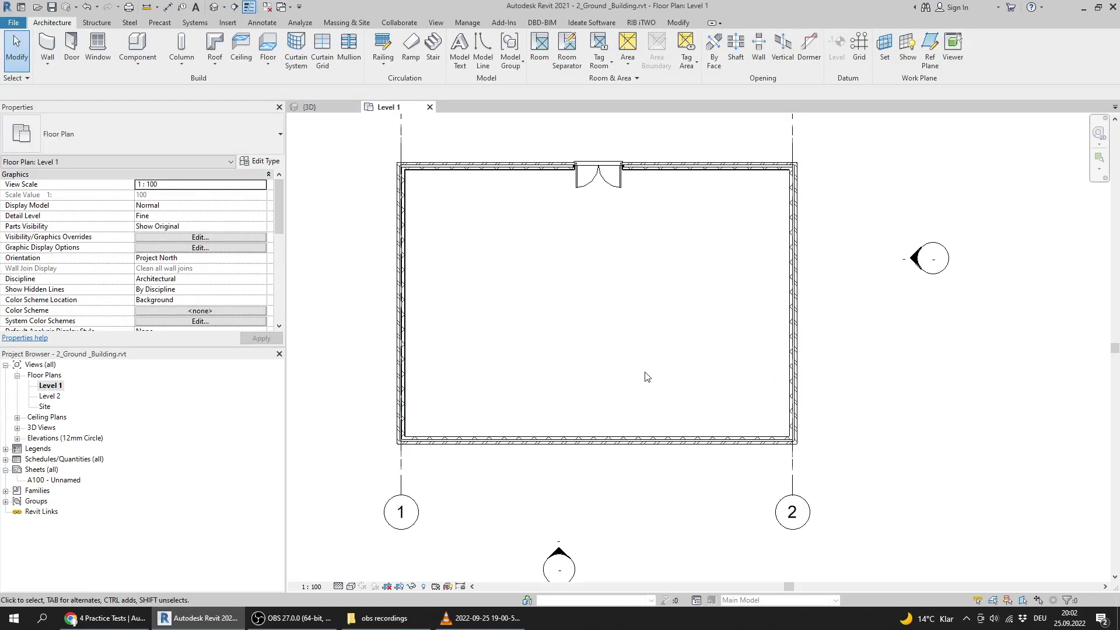
pyautogui.press('d')
pyautogui.press('i')
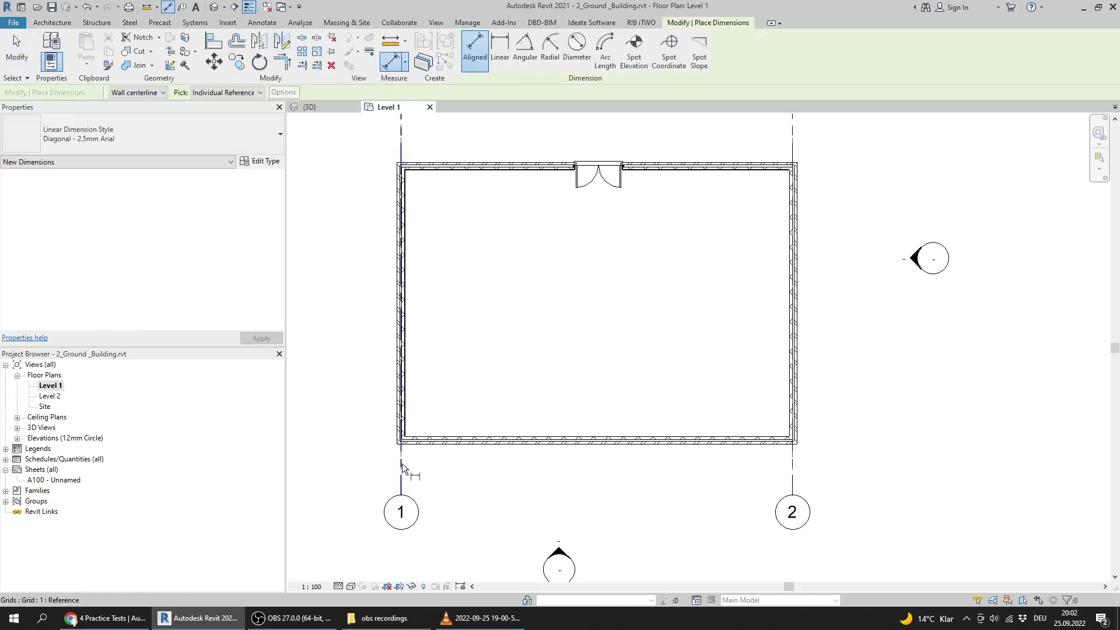
pyautogui.click(403, 468)
pyautogui.click(792, 483)
pyautogui.click(679, 485)
pyautogui.scroll(2, 682, 408)
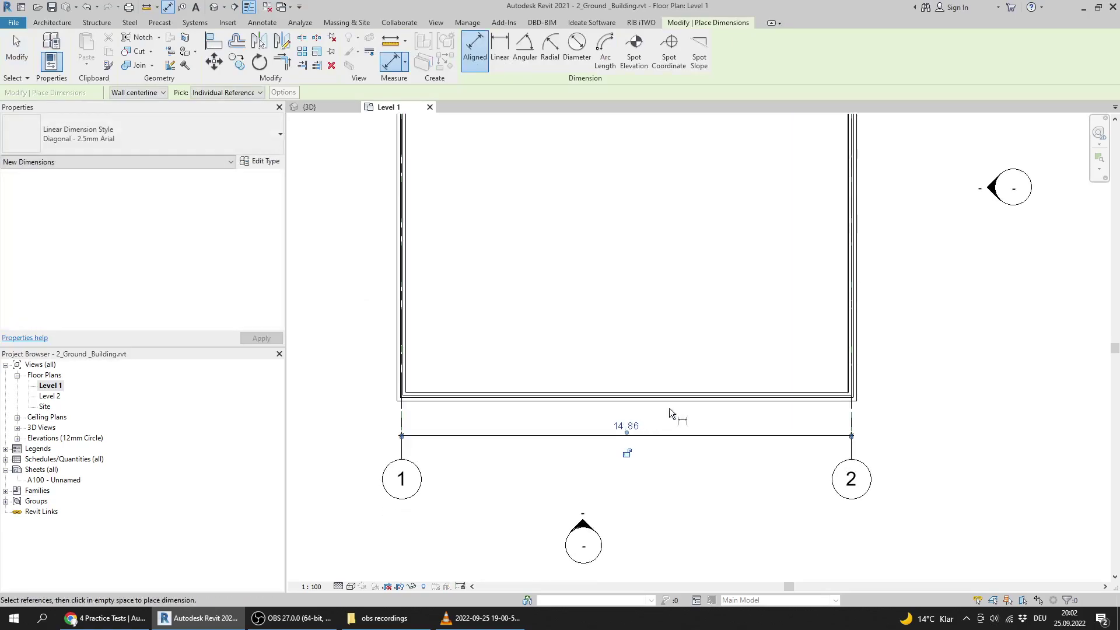
# Step: Switch to the browser quiz and answer question 15 with 14.86 m
pyautogui.click(105, 618)
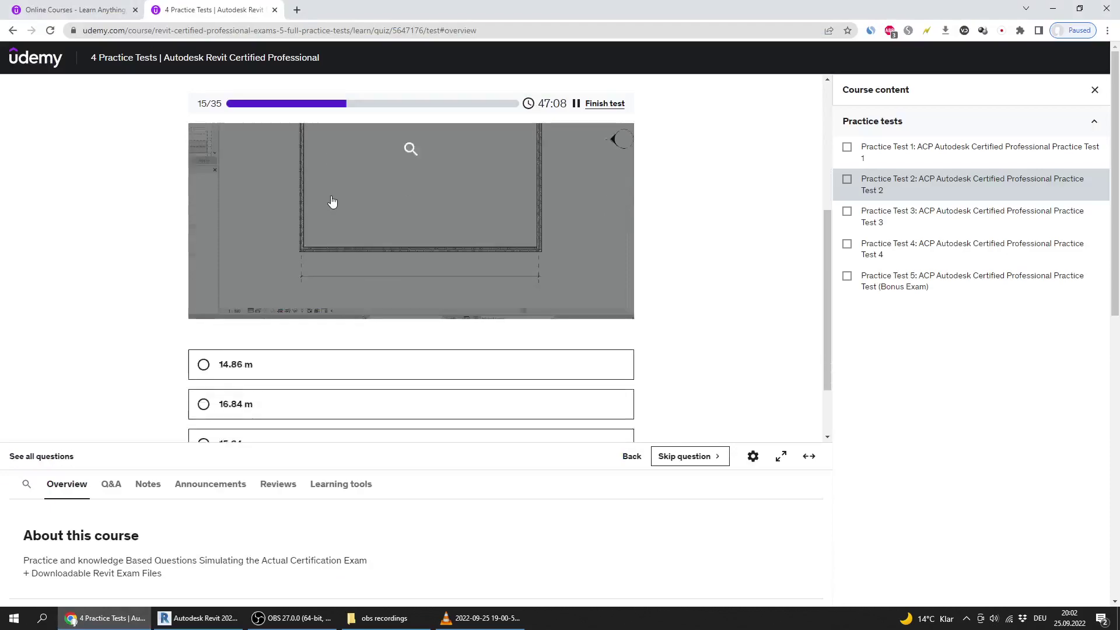
pyautogui.scroll(-1, 330, 205)
pyautogui.click(228, 280)
# Step: Review question 15's instructions and reference image on creating the two grids and finding the distance between them
pyautogui.scroll(4, 148, 304)
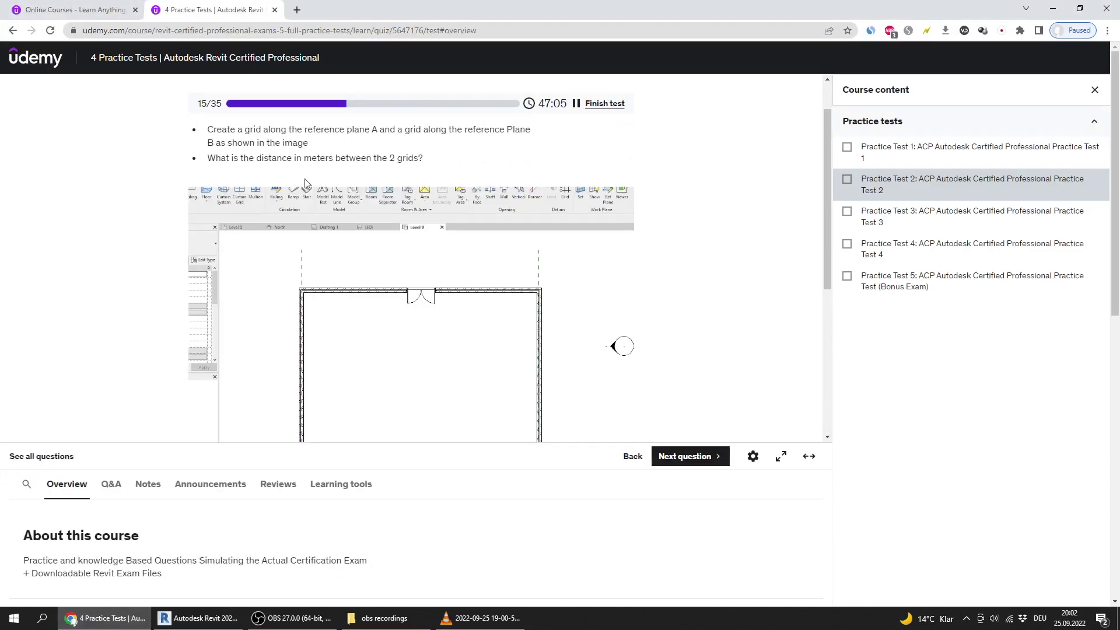
pyautogui.scroll(1, 304, 181)
pyautogui.moveTo(433, 210); pyautogui.dragTo(186, 158)
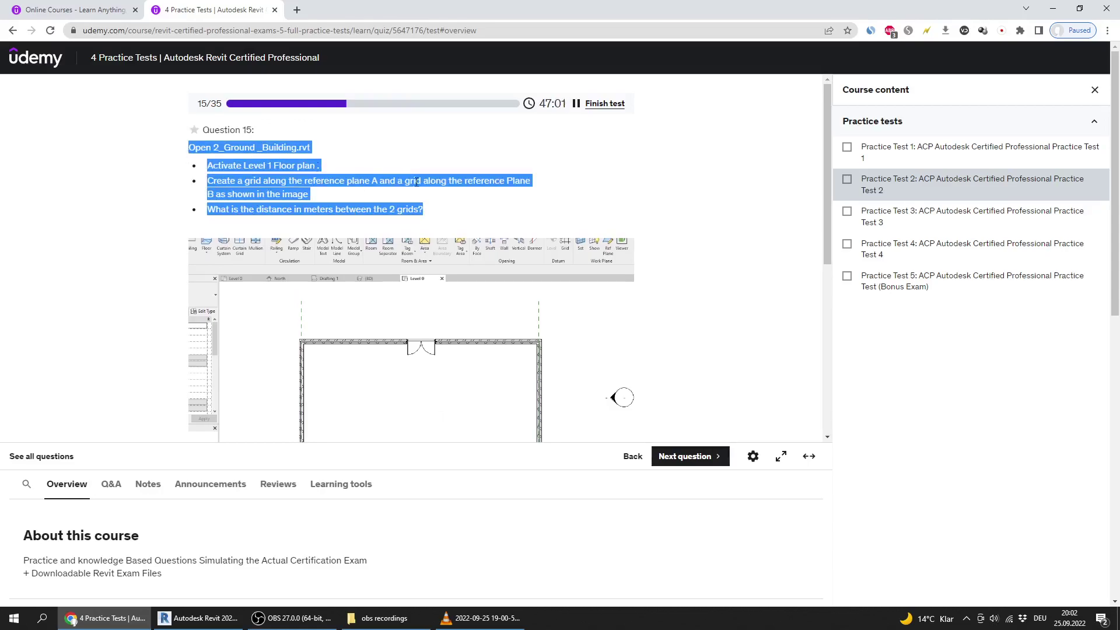
pyautogui.scroll(-3, 665, 251)
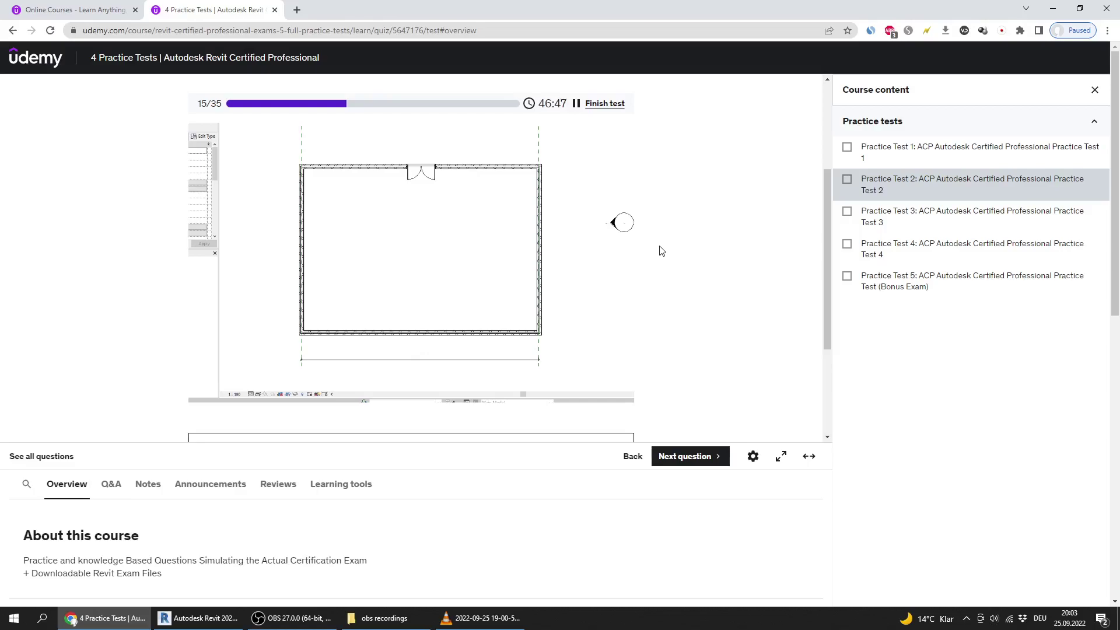
pyautogui.scroll(3, 660, 249)
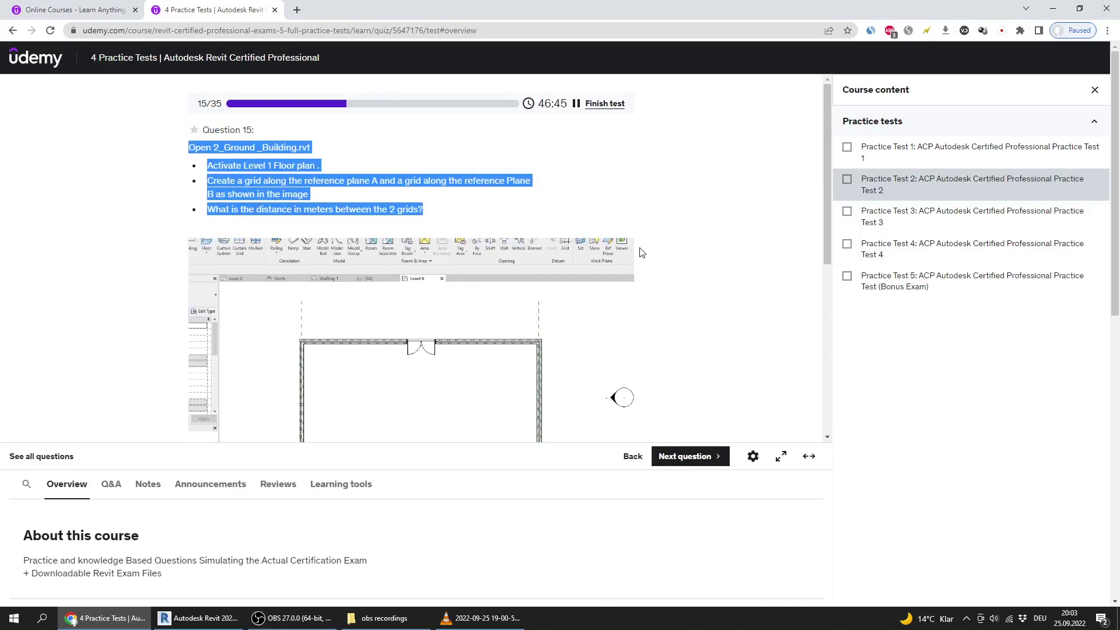
pyautogui.click(355, 201)
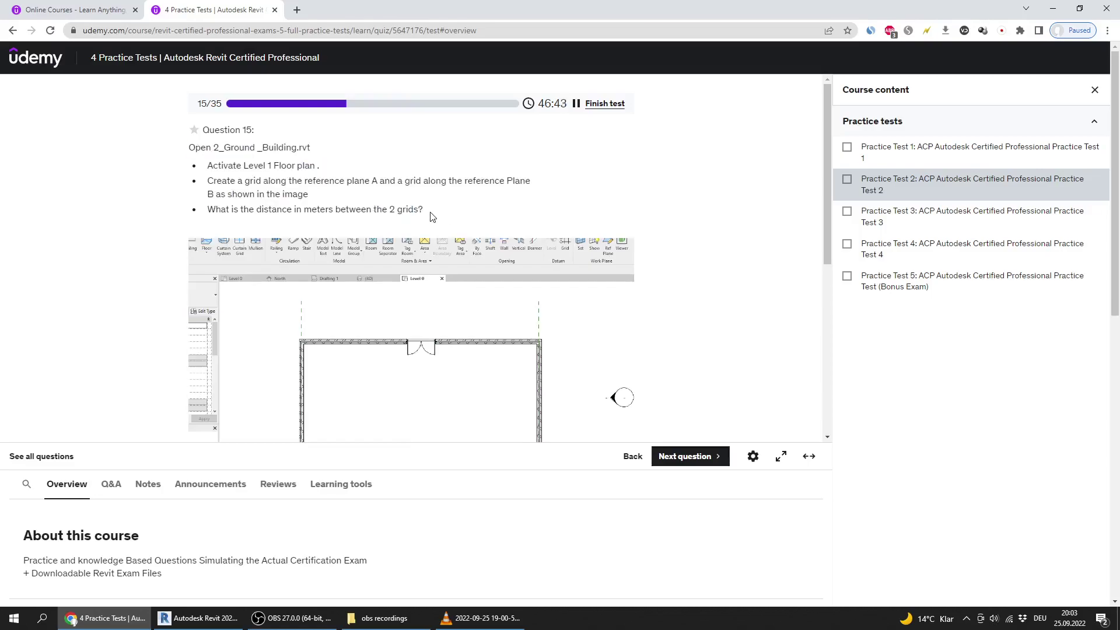
pyautogui.moveTo(425, 210); pyautogui.dragTo(203, 182)
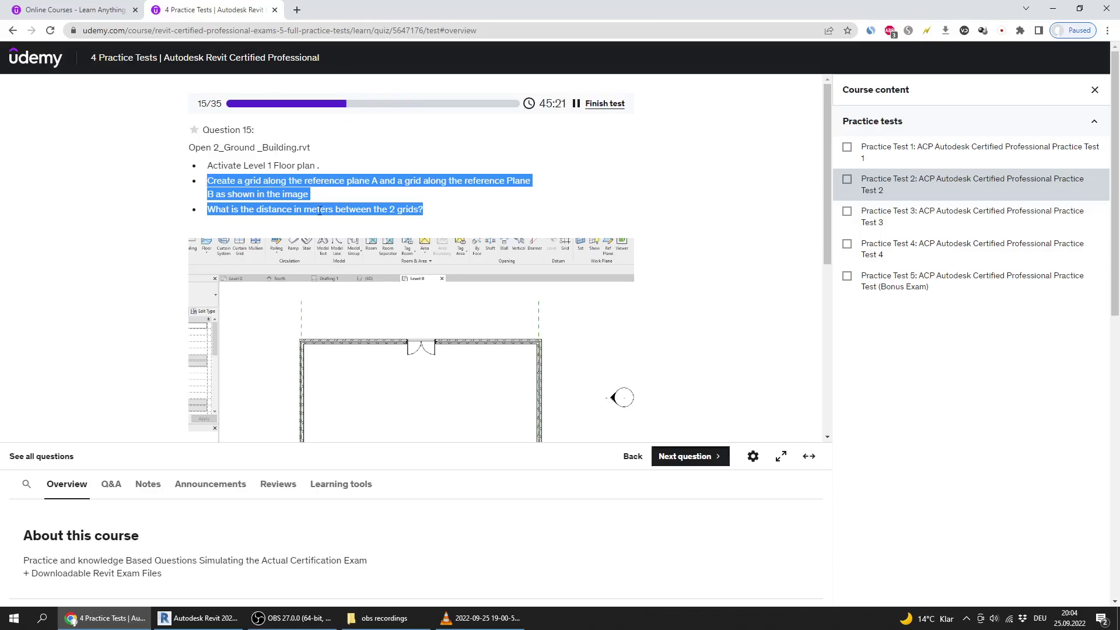
# Step: Recheck question 15's chosen answer, advance the quiz to question 16 and review its wall instructions, image and answer options
pyautogui.scroll(-4, 285, 234)
pyautogui.scroll(-1, 284, 235)
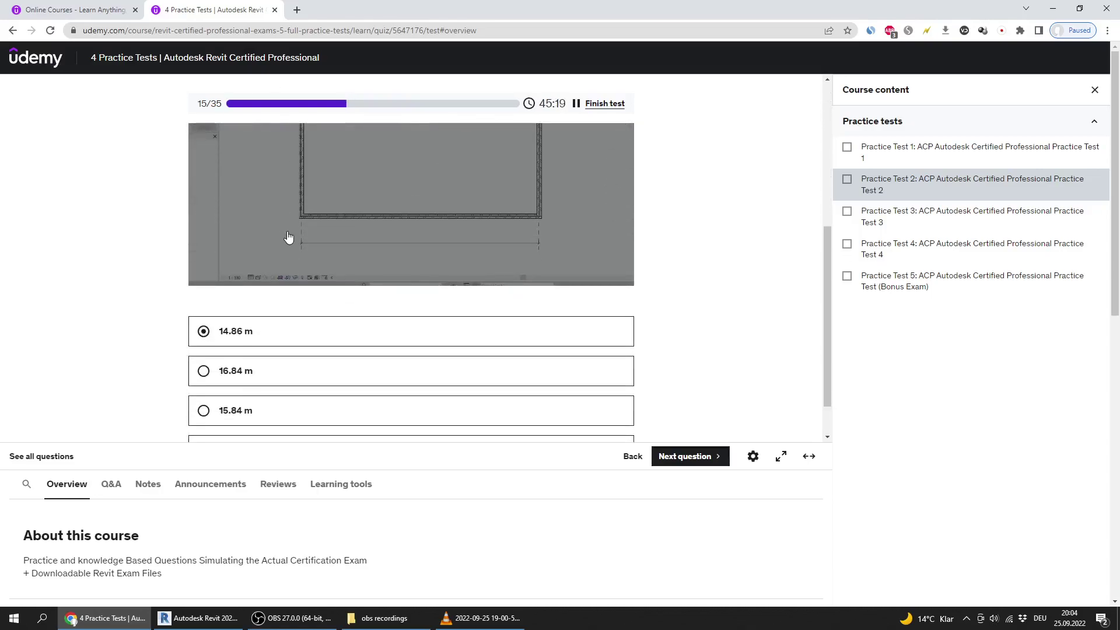
pyautogui.scroll(5, 288, 236)
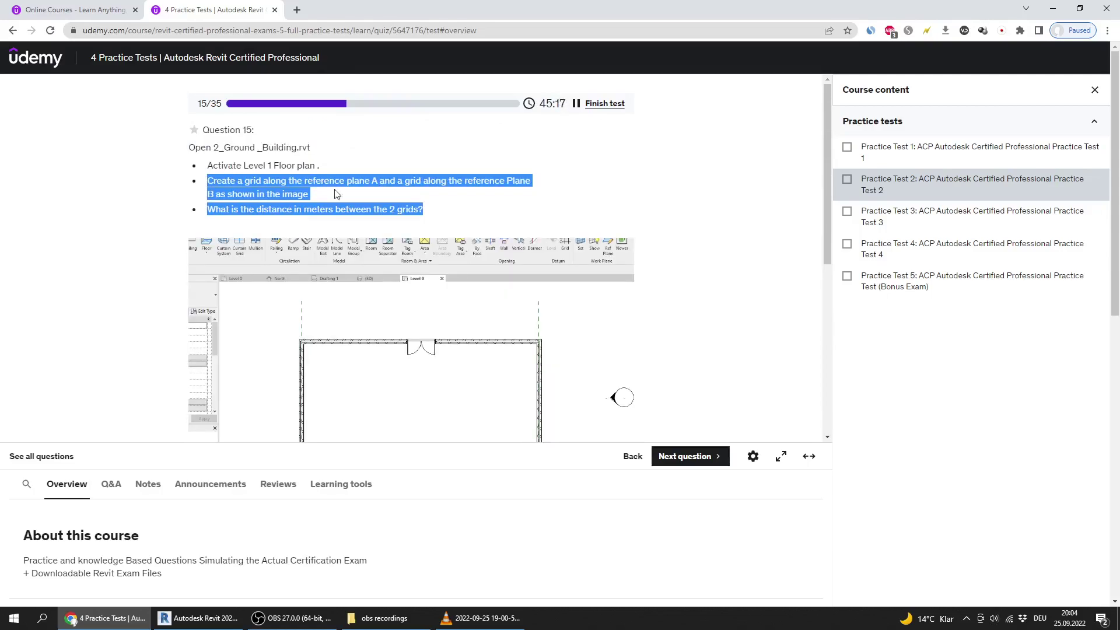
pyautogui.click(707, 458)
pyautogui.scroll(-4, 296, 199)
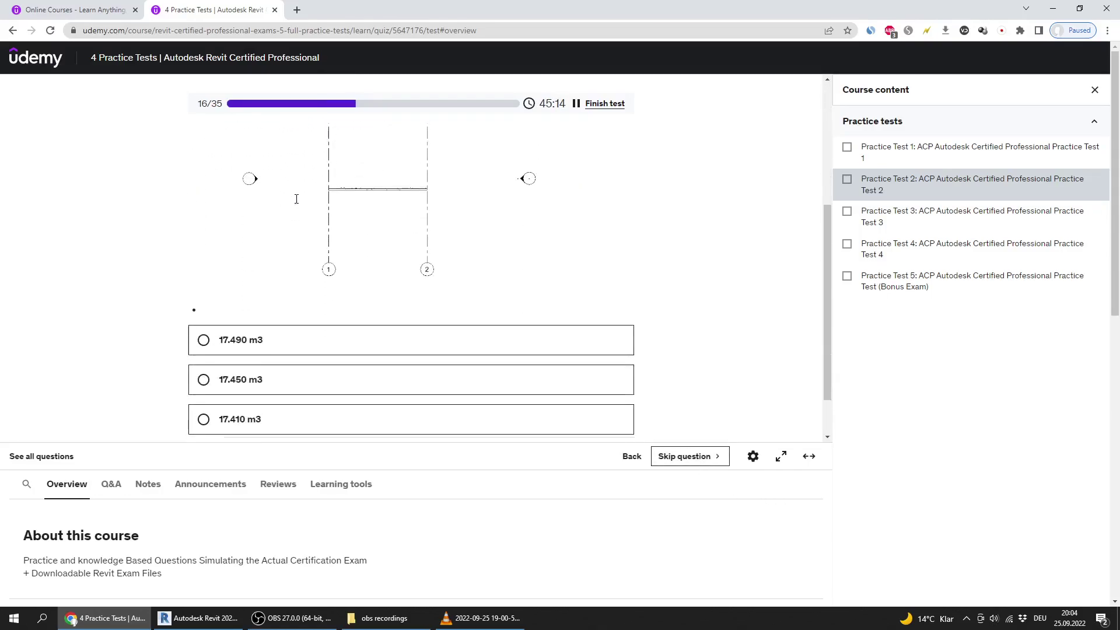
pyautogui.scroll(4, 297, 199)
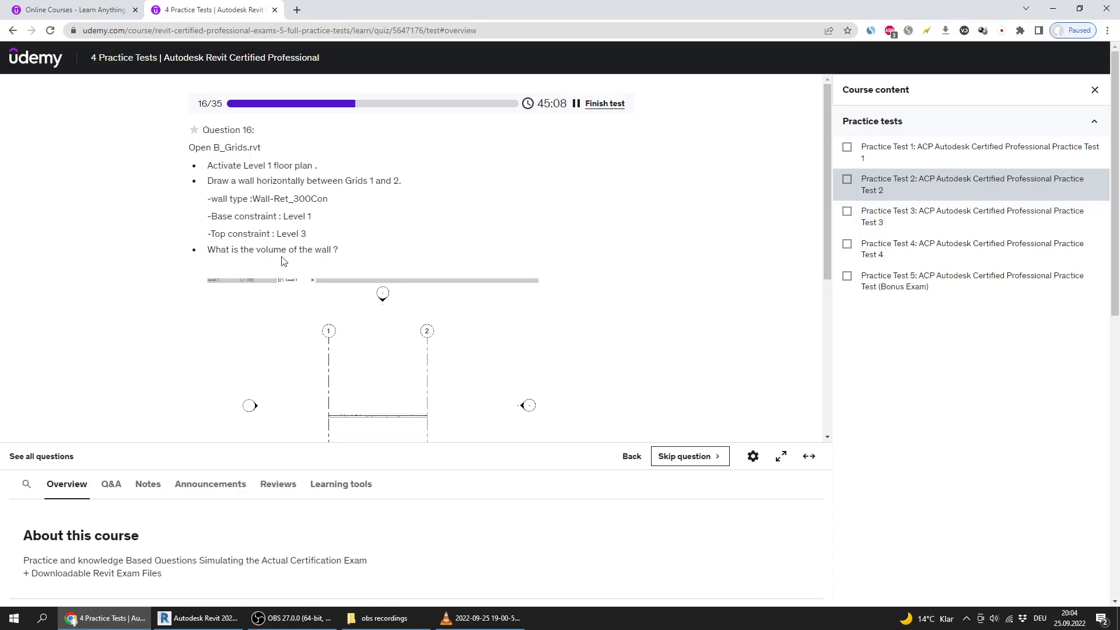
# Step: Switch to Revit and close 2_Ground _Building.rvt without saving the changes
pyautogui.click(198, 618)
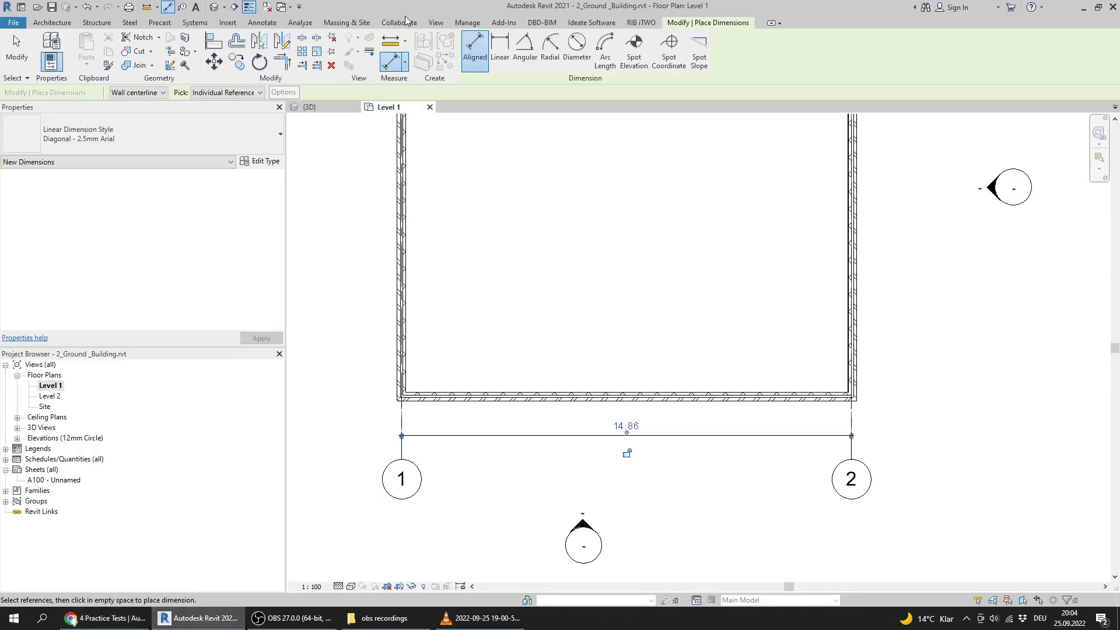
pyautogui.click(430, 107)
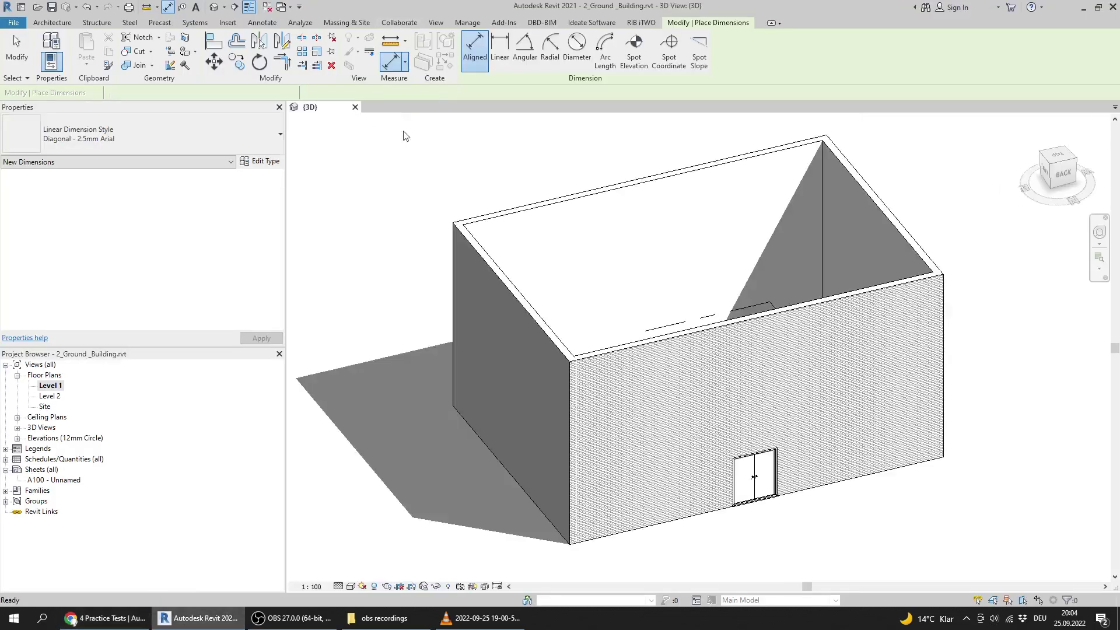
pyautogui.click(355, 107)
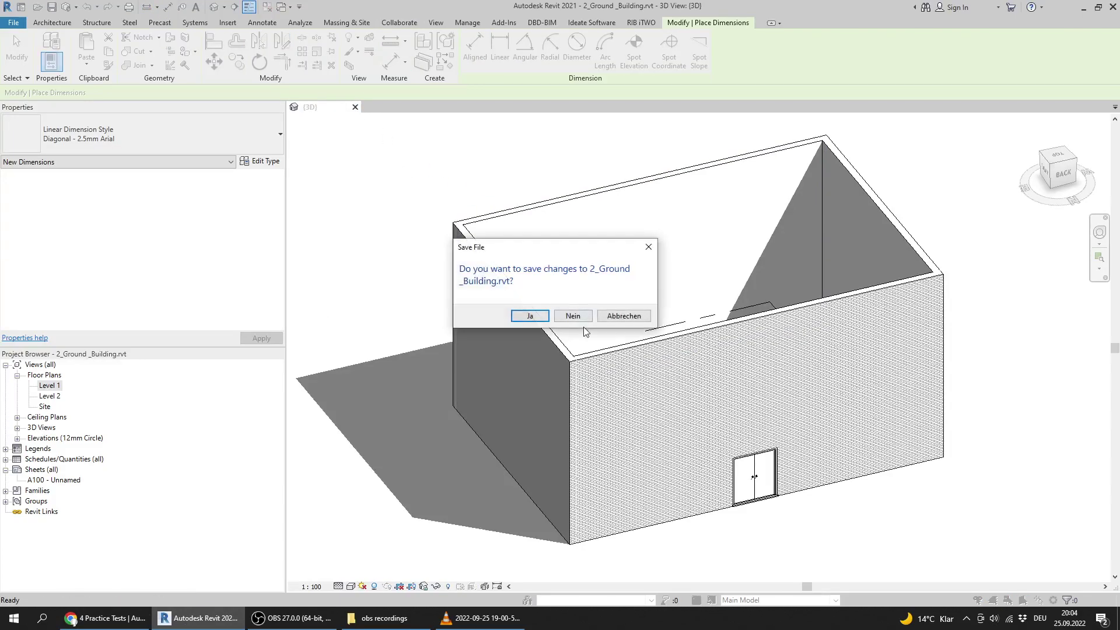
pyautogui.click(578, 320)
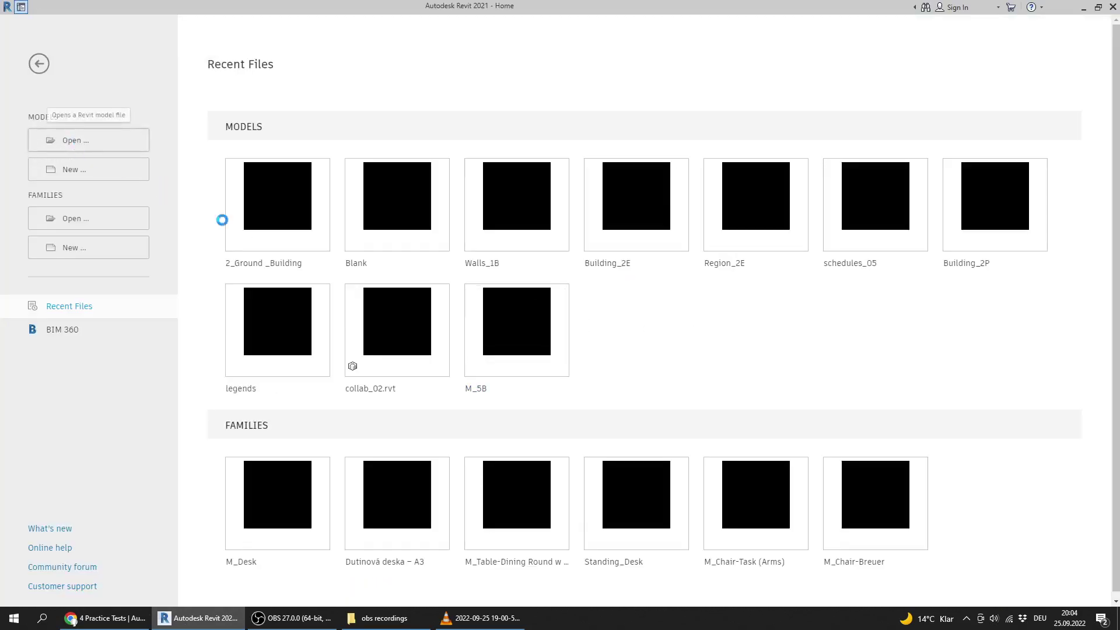
# Step: Open B_Grids.rvt from the Practice Test 2 folder, checking the required file name in the quiz
pyautogui.click(374, 244)
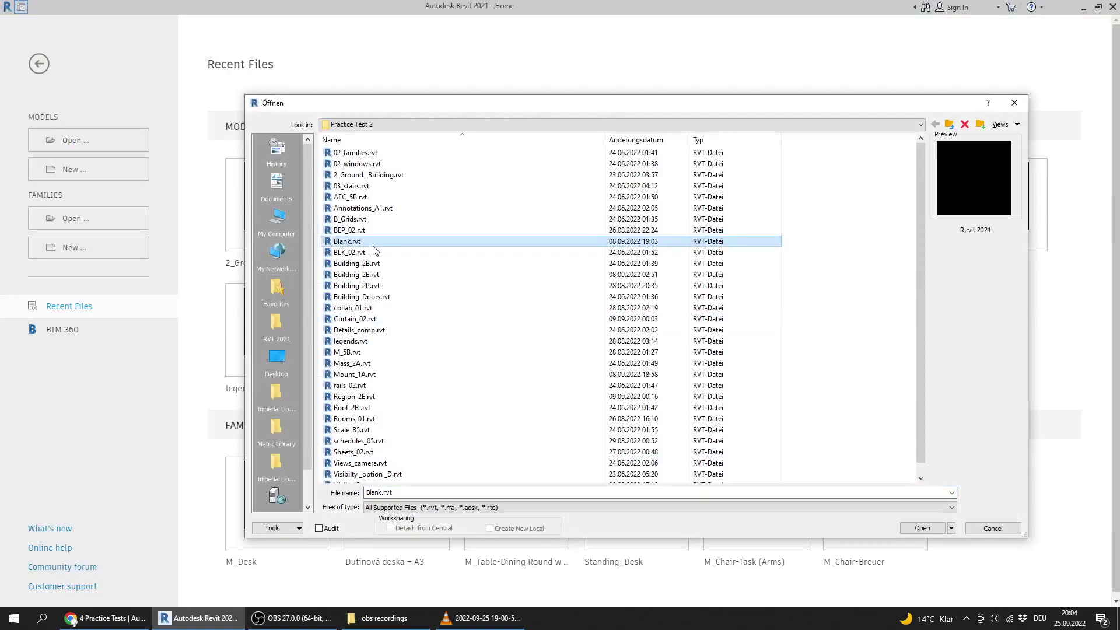
pyautogui.press('Down')
pyautogui.press('Down')
pyautogui.press('Down')
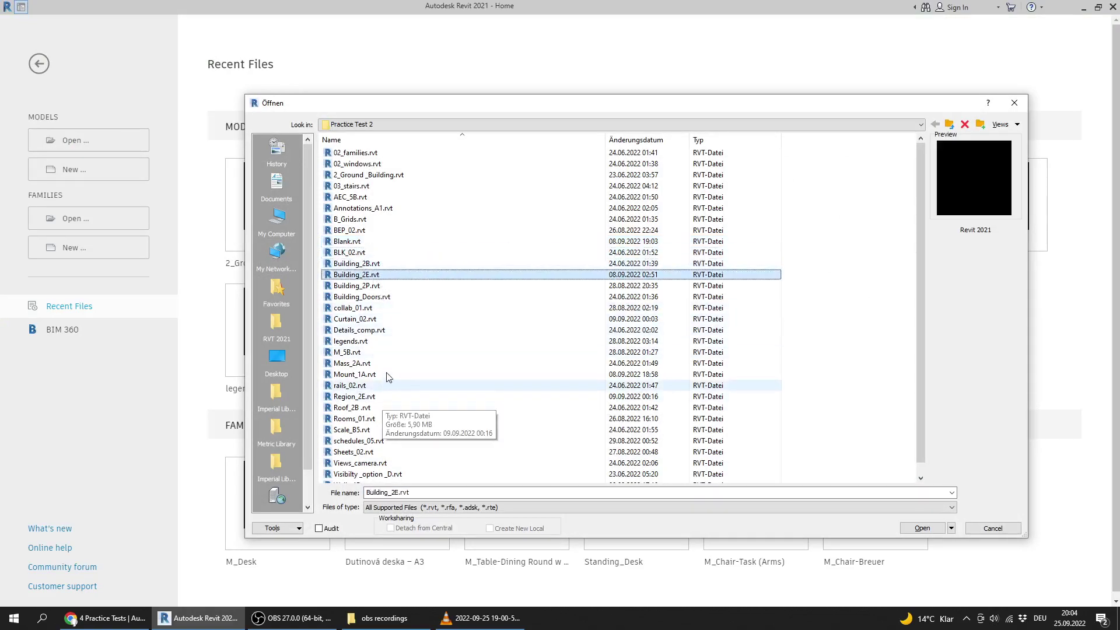
pyautogui.press('Up')
pyautogui.press('Up')
pyautogui.press('Up')
pyautogui.press('Up')
pyautogui.press('Down')
pyautogui.press('Down')
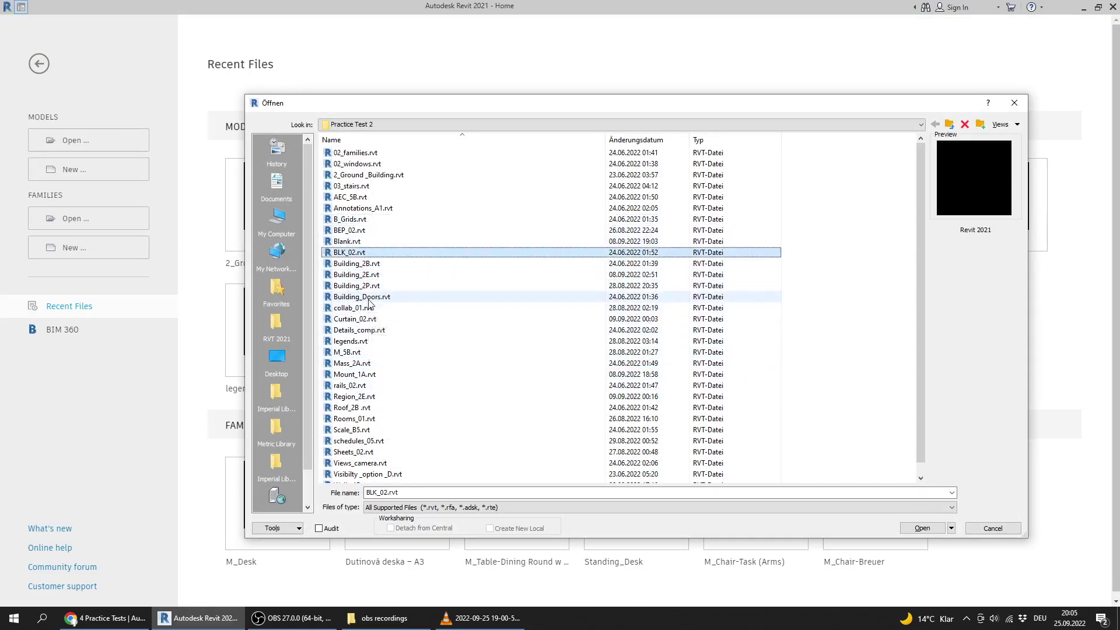
pyautogui.click(117, 621)
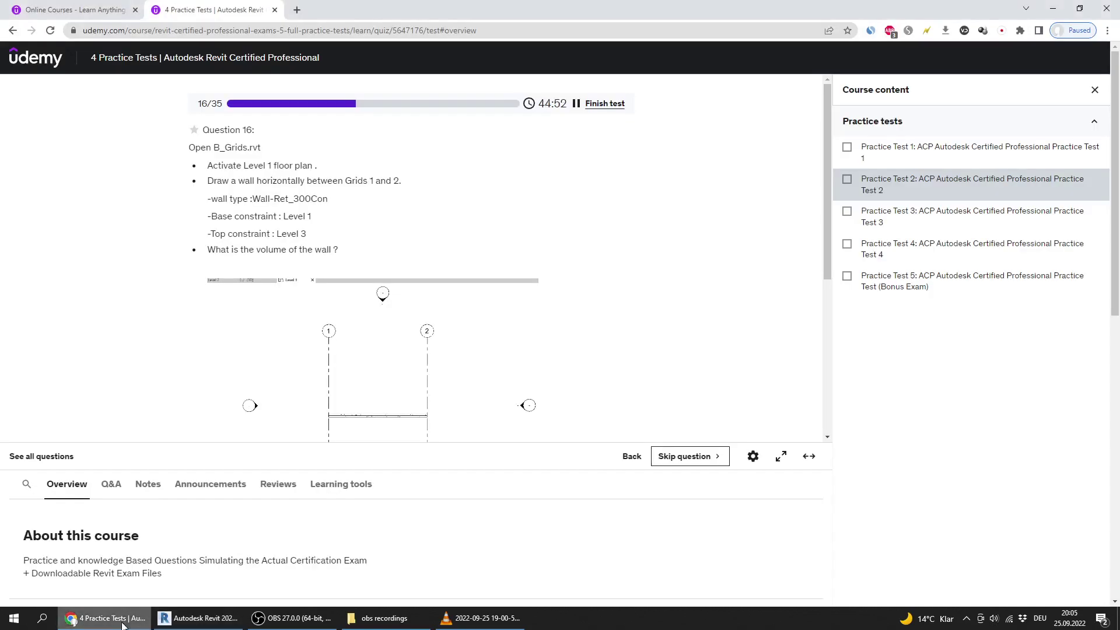
pyautogui.click(122, 622)
pyautogui.click(384, 209)
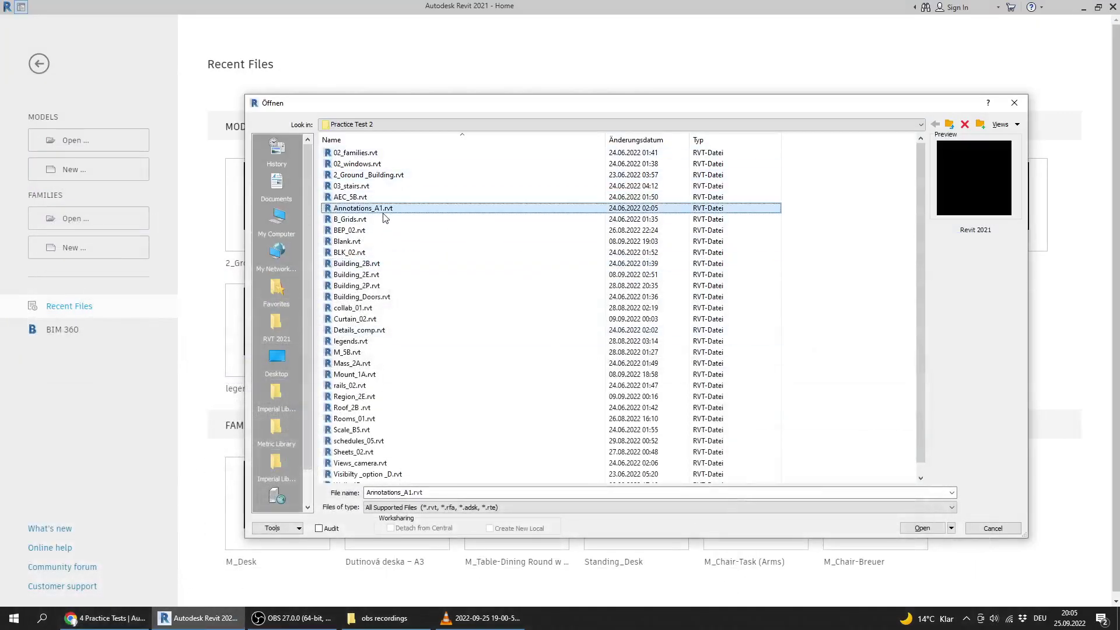
pyautogui.click(421, 220)
pyautogui.doubleClick(358, 220)
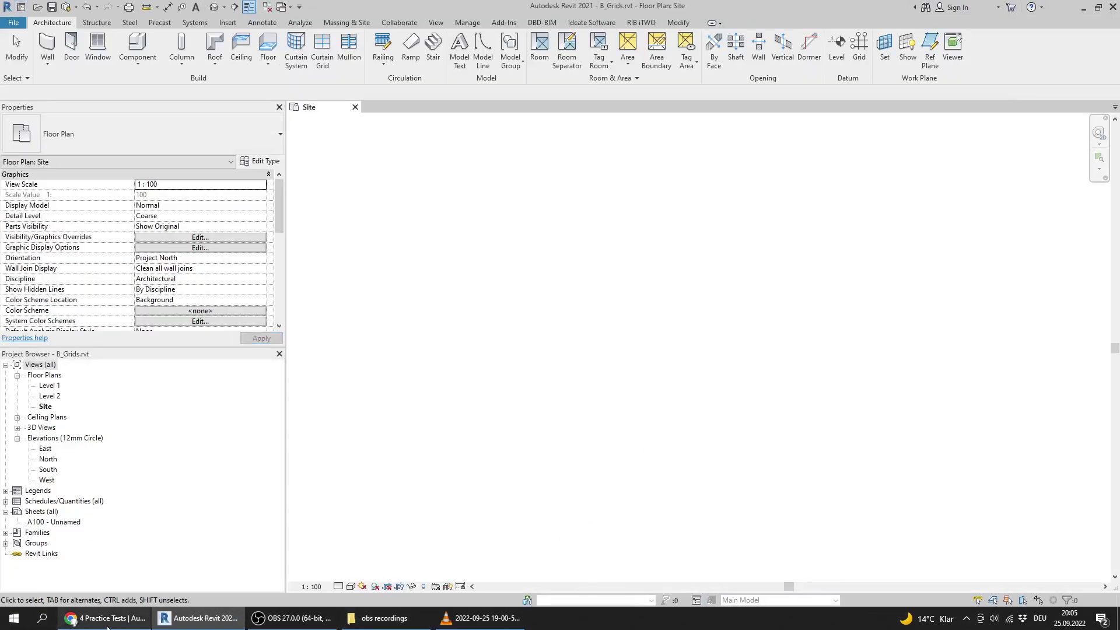
# Step: Open the Level 1 floor plan of B_Grids.rvt with grids 1 and 2 in view
pyautogui.click(105, 619)
pyautogui.hotkey('alt', 'Tab')
pyautogui.doubleClick(51, 386)
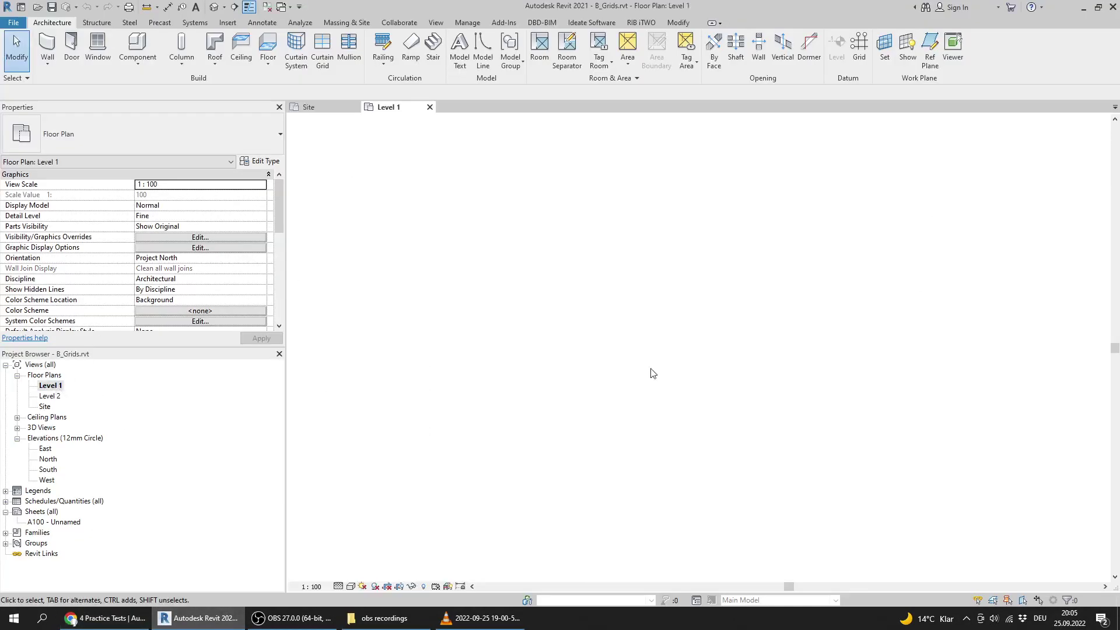
pyautogui.scroll(-6, 645, 394)
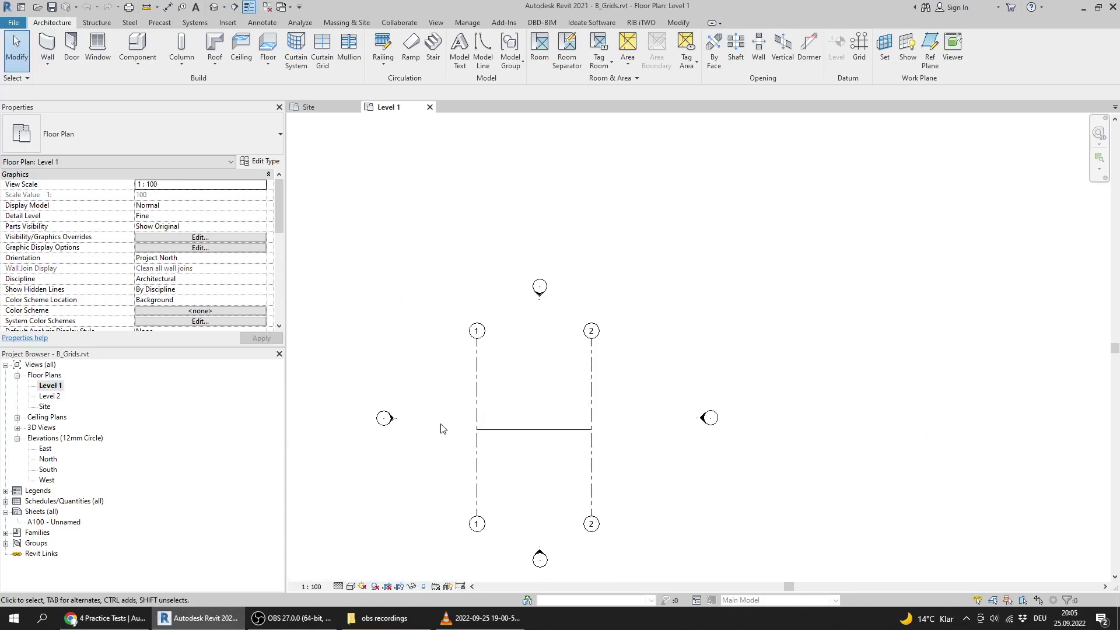
pyautogui.scroll(2, 595, 369)
# Step: Review question 16's wall requirements in the browser, and start a wall in Revit using type Wall-Ret_300Con
pyautogui.click(111, 618)
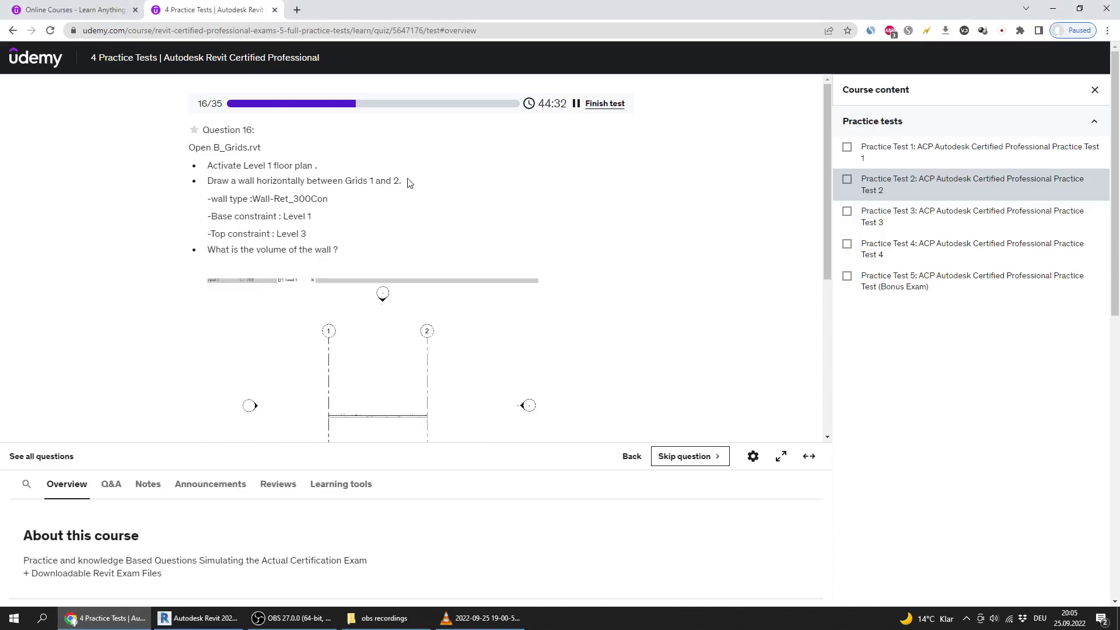
pyautogui.scroll(-1, 327, 373)
pyautogui.scroll(1, 261, 185)
pyautogui.moveTo(222, 216); pyautogui.dragTo(338, 235)
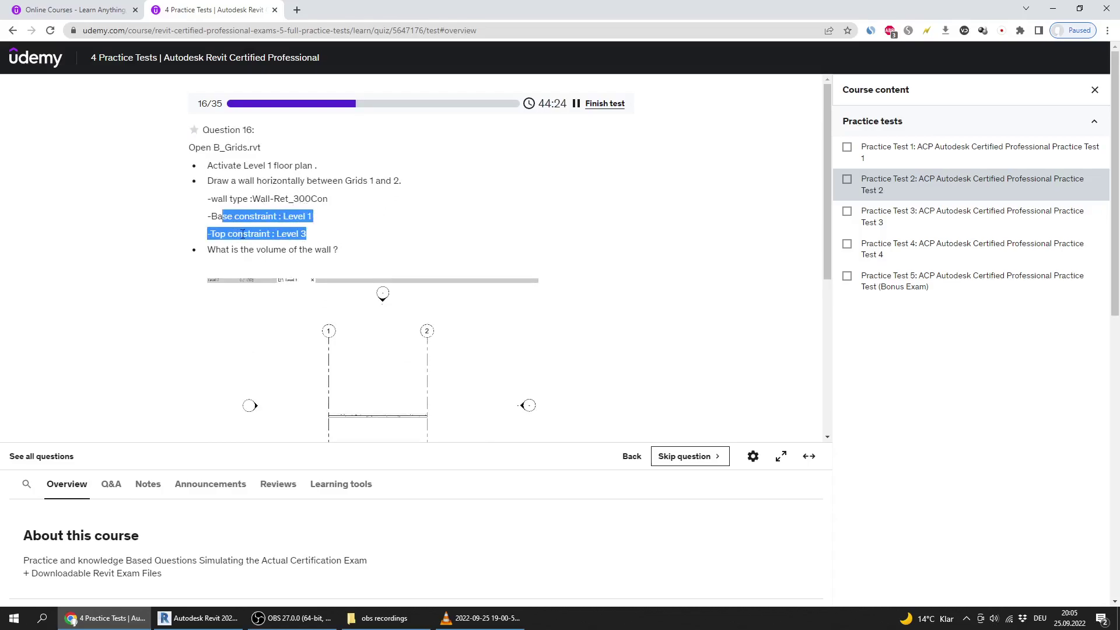
pyautogui.click(198, 619)
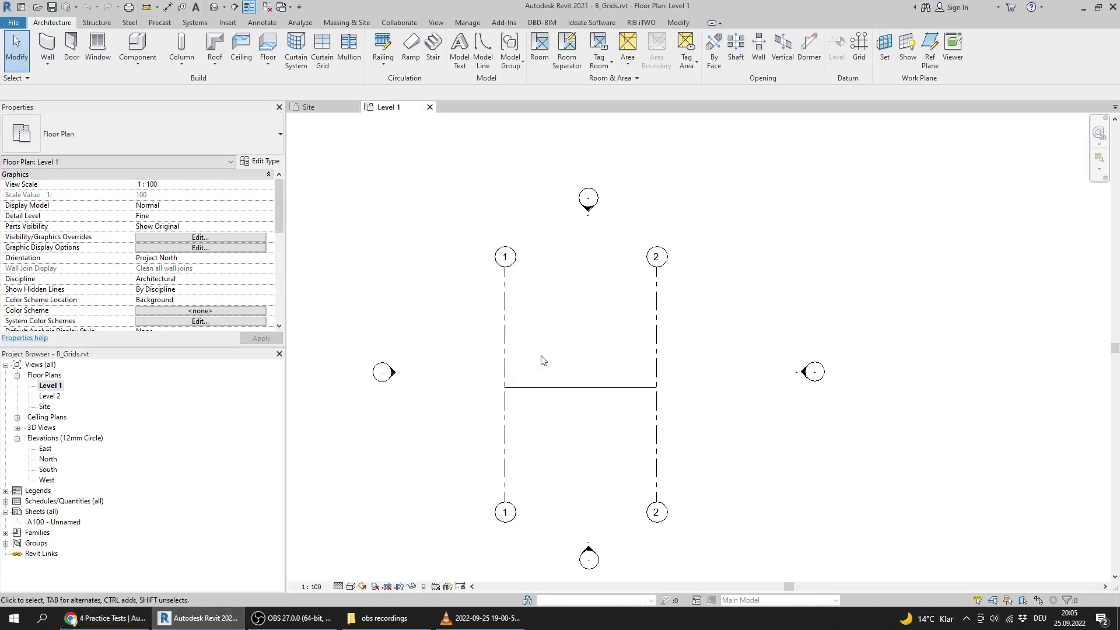
pyautogui.press('w')
pyautogui.press('a')
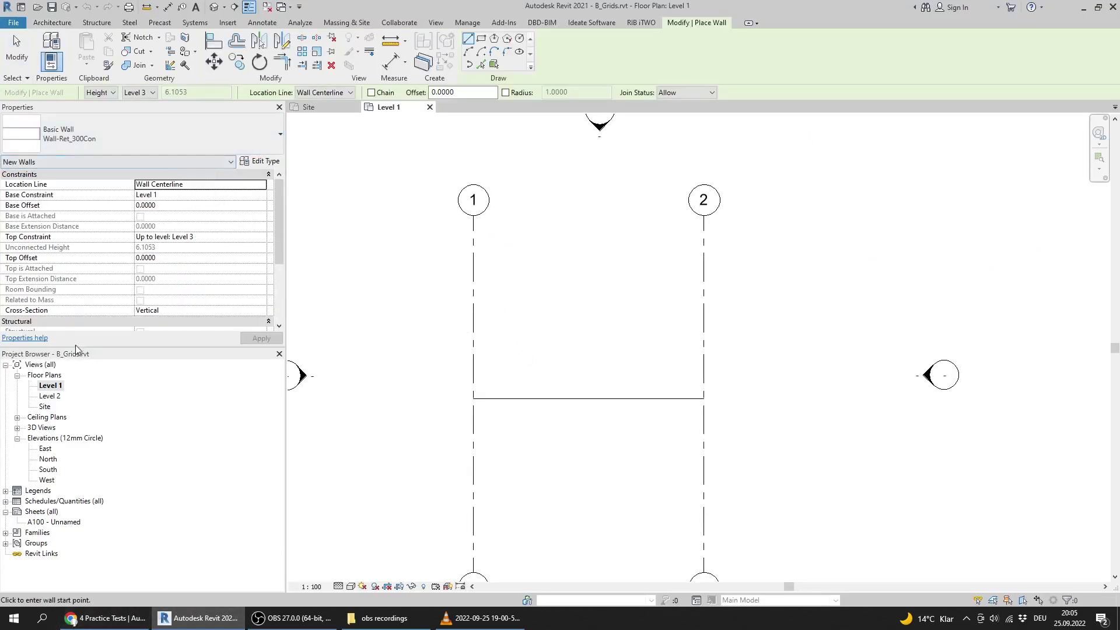
pyautogui.click(71, 618)
pyautogui.click(71, 618)
pyautogui.click(153, 131)
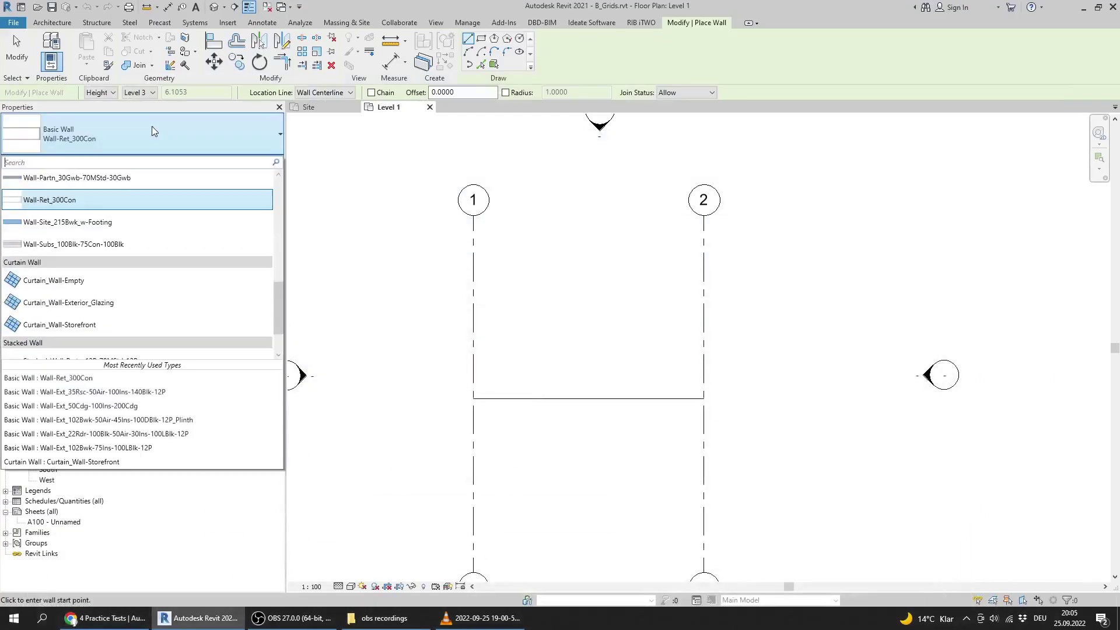
pyautogui.click(89, 201)
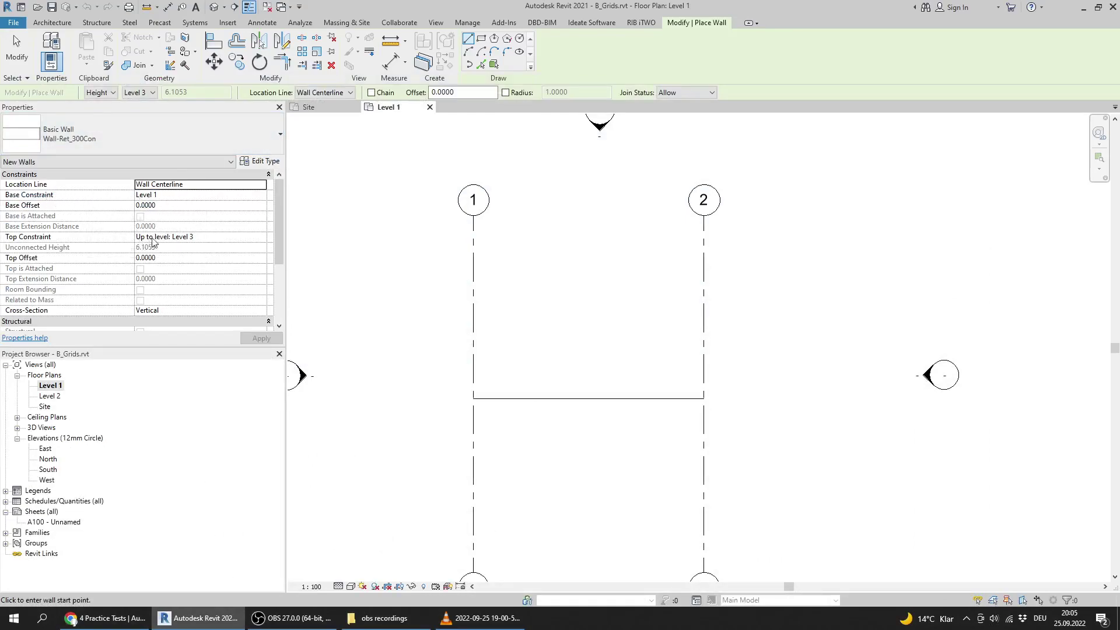
# Step: Draw a horizontal wall from grid 1 to grid 2, constrained from Level 1 up to Level 3
pyautogui.scroll(3, 501, 414)
pyautogui.click(445, 383)
pyautogui.click(915, 391)
pyautogui.scroll(-2, 730, 407)
pyautogui.press('Escape')
pyautogui.press('Escape')
# Step: Check the new wall's volume in its properties, and answer question 16 in the browser quiz with 17.470 m3
pyautogui.click(729, 392)
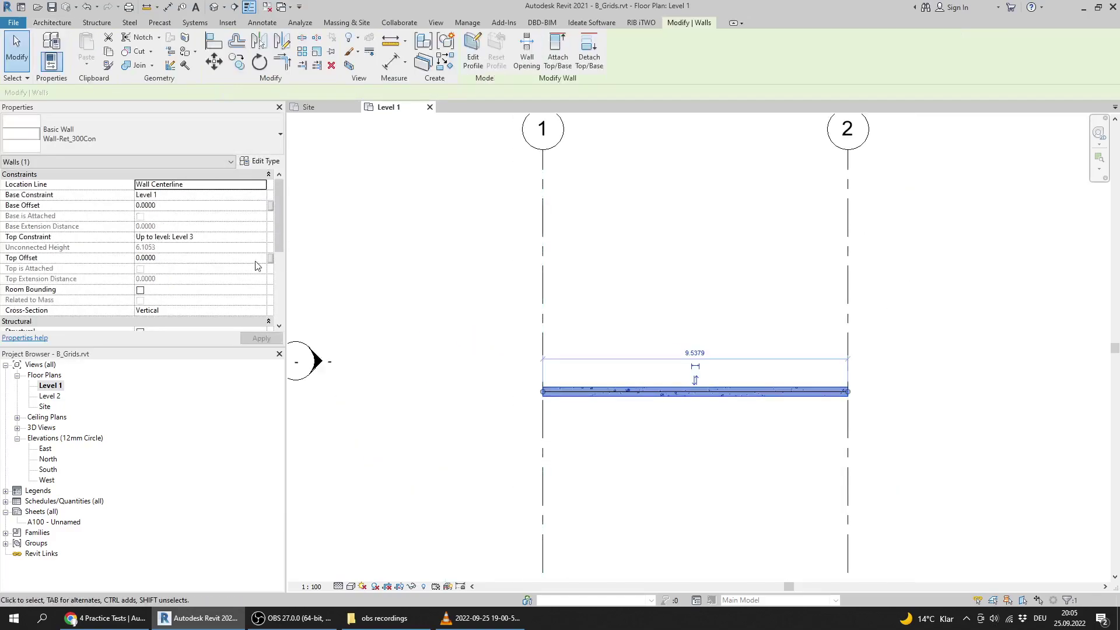
pyautogui.scroll(-1, 280, 242)
pyautogui.scroll(-3, 280, 242)
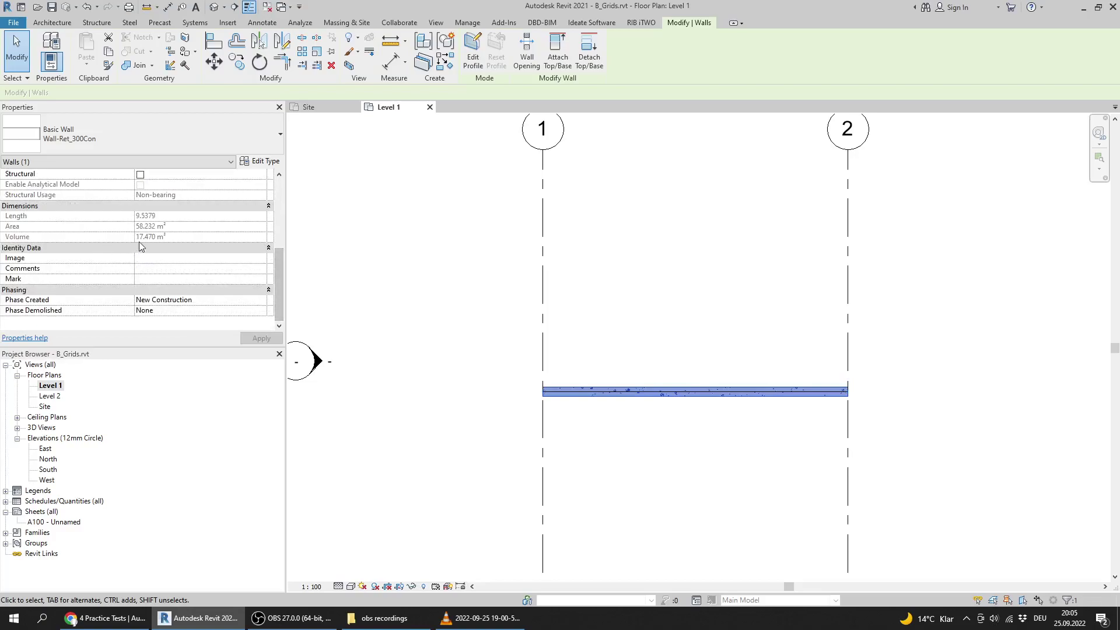
pyautogui.click(107, 624)
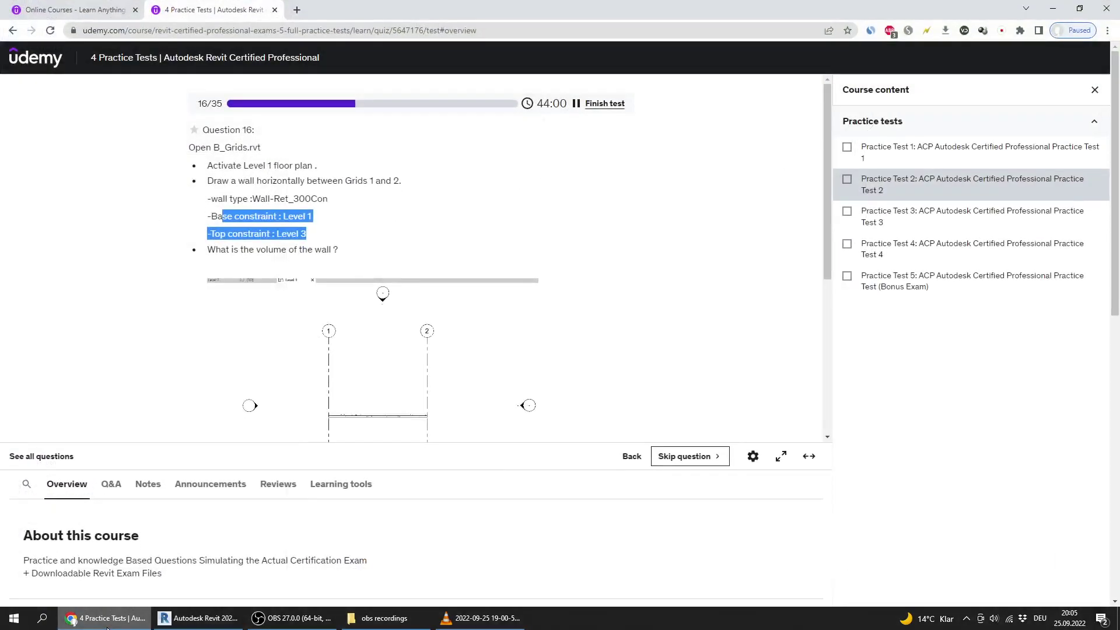
pyautogui.click(106, 626)
pyautogui.click(106, 625)
pyautogui.scroll(-5, 204, 312)
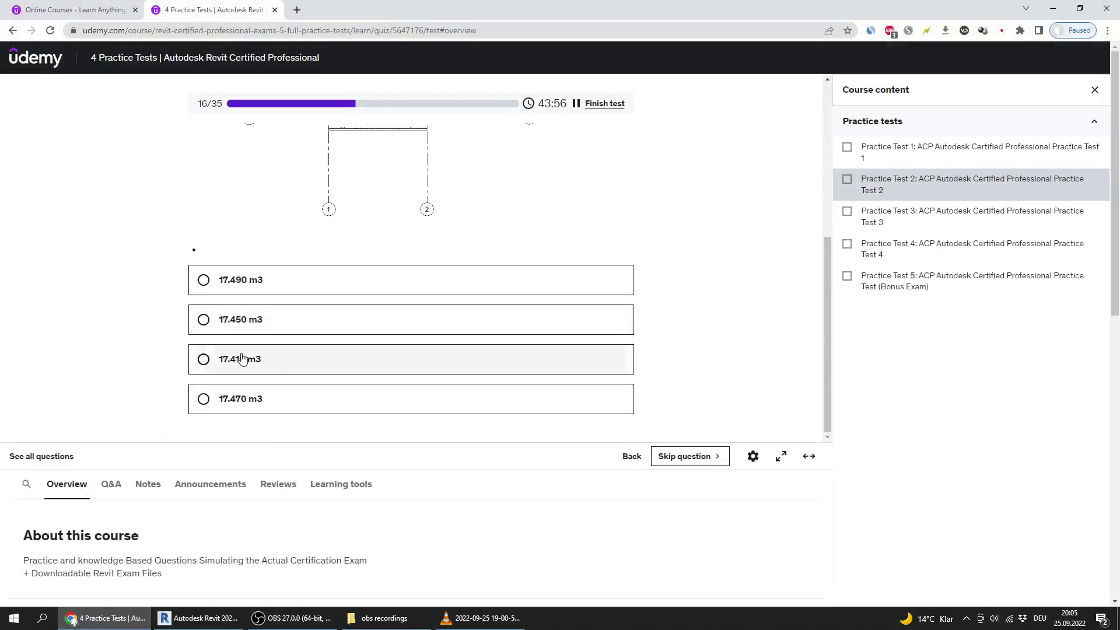
pyautogui.click(280, 404)
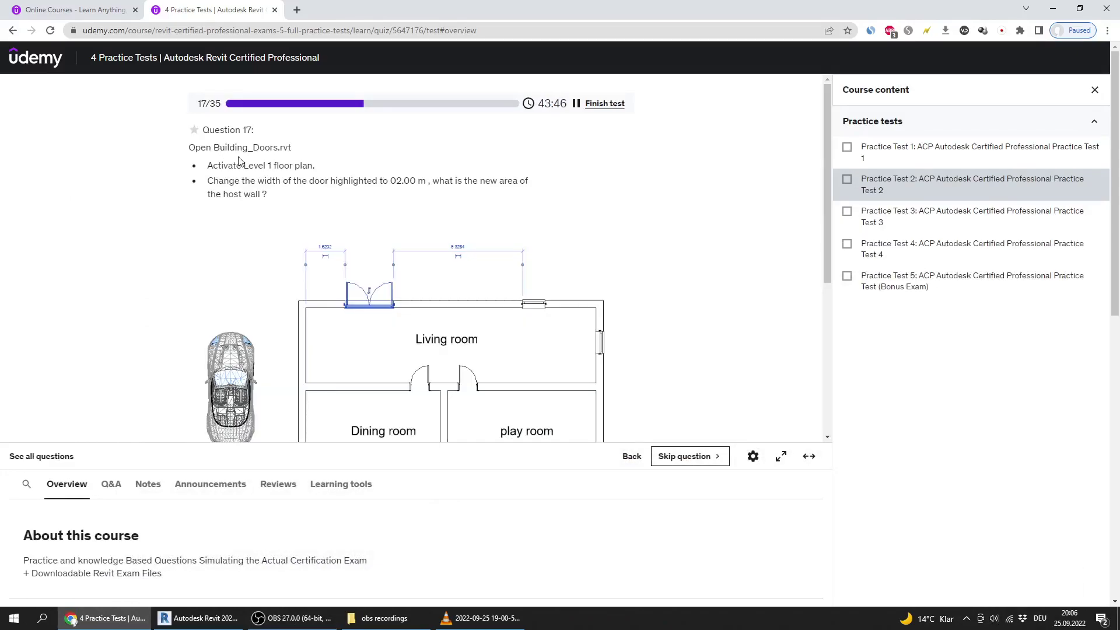
# Step: Switch to Revit and close B_Grids.rvt without saving the changes
pyautogui.click(199, 618)
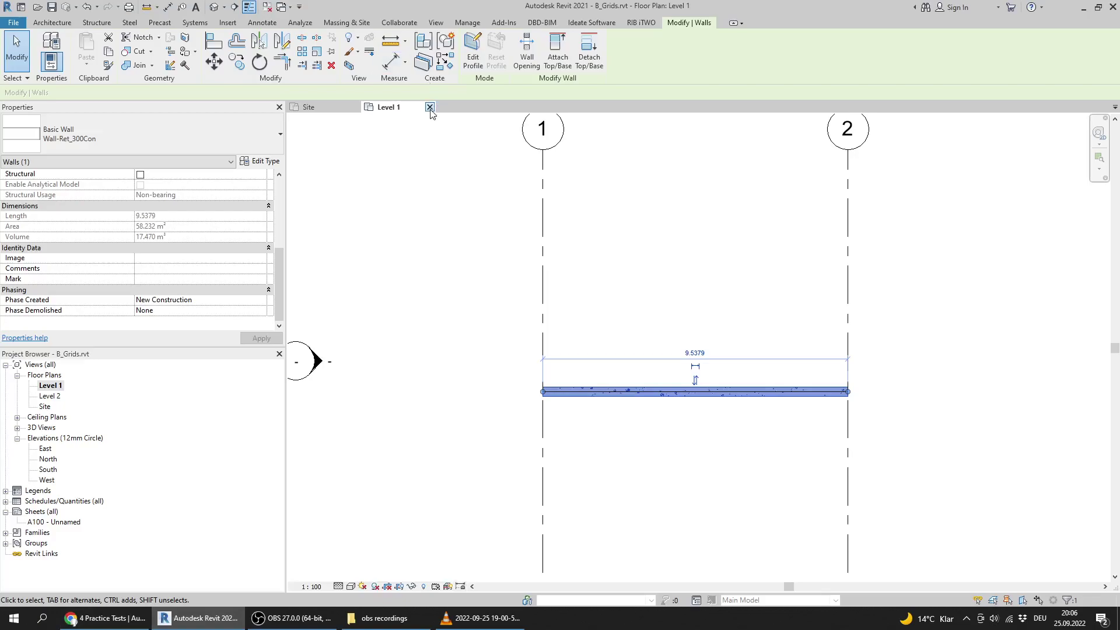
pyautogui.click(429, 108)
pyautogui.click(355, 108)
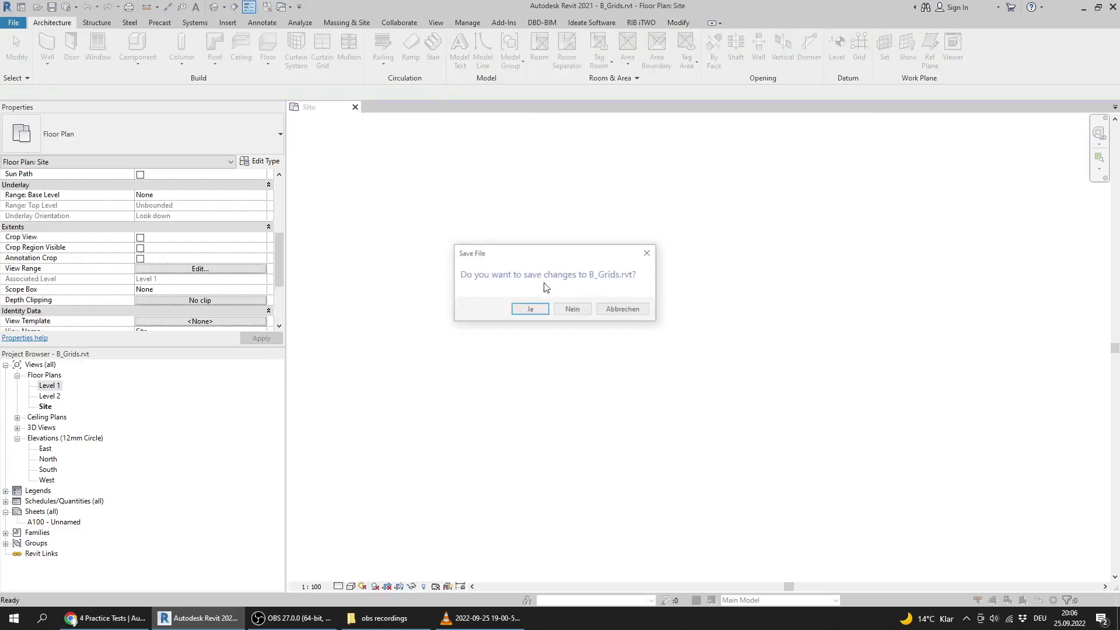
pyautogui.click(573, 309)
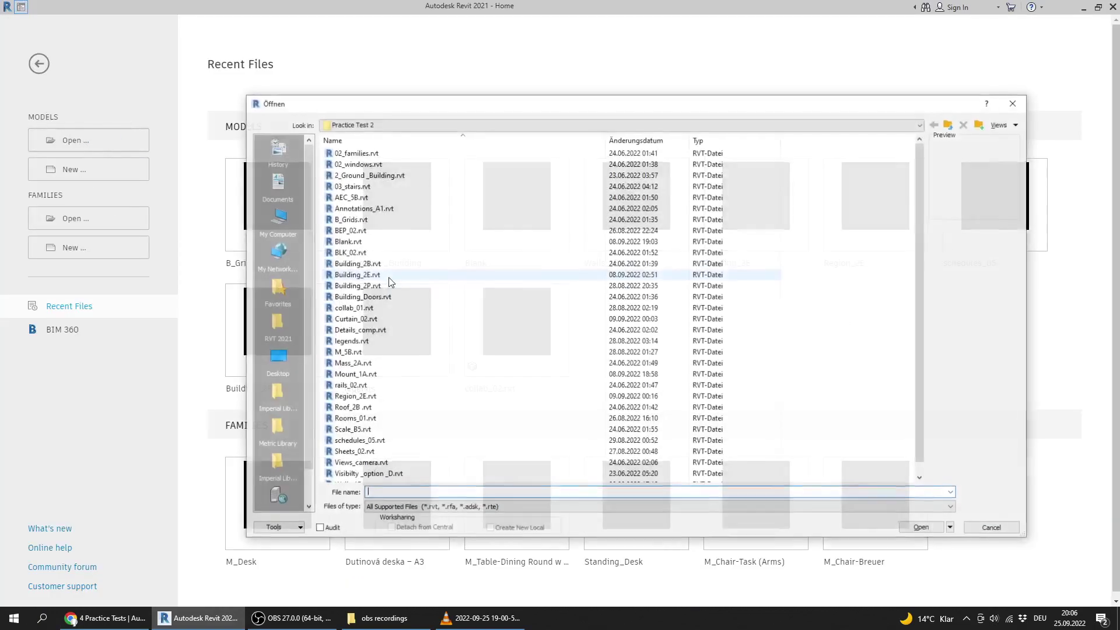
# Step: Open Building_Doors.rvt from the Practice Test 2 folder
pyautogui.click(385, 220)
pyautogui.press('Down')
pyautogui.press('Down')
pyautogui.press('Down')
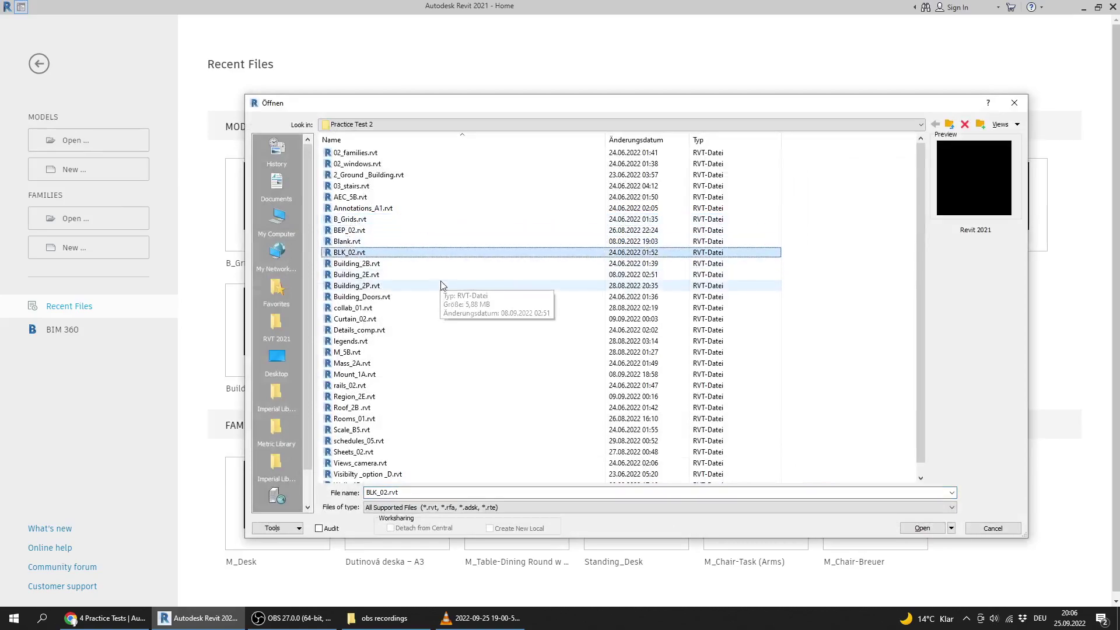
pyautogui.press('Down')
pyautogui.press('Down')
pyautogui.press('Down')
pyautogui.press('Down')
pyautogui.press('b')
pyautogui.doubleClick(362, 297)
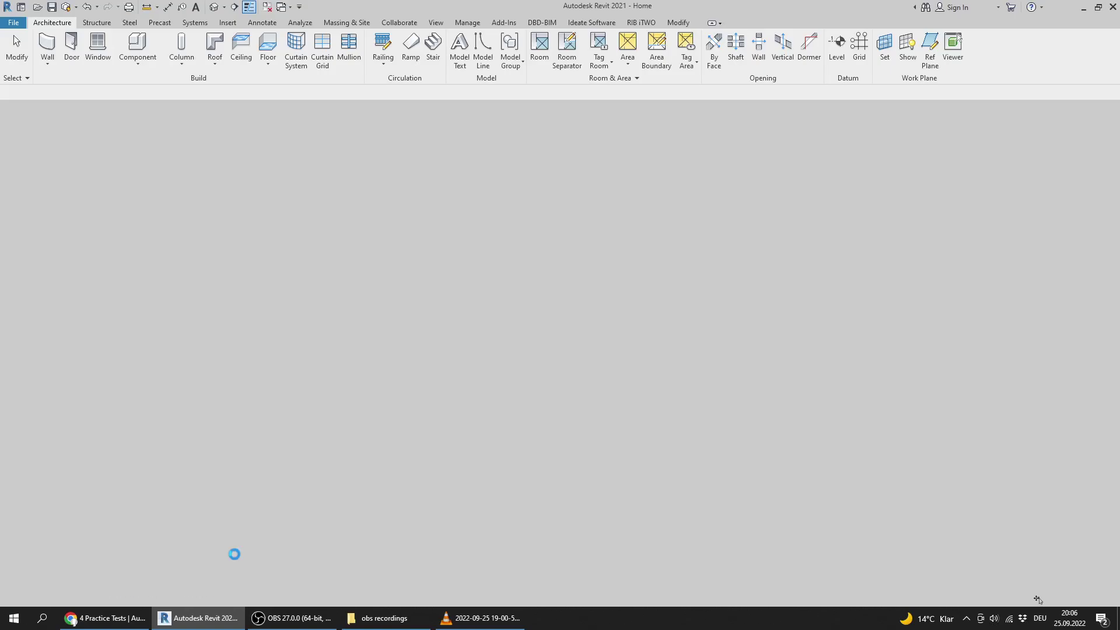
# Step: Check which door is highlighted in question 17's image in the browser, and return to the building model in Revit
pyautogui.hotkey('alt', 'Tab')
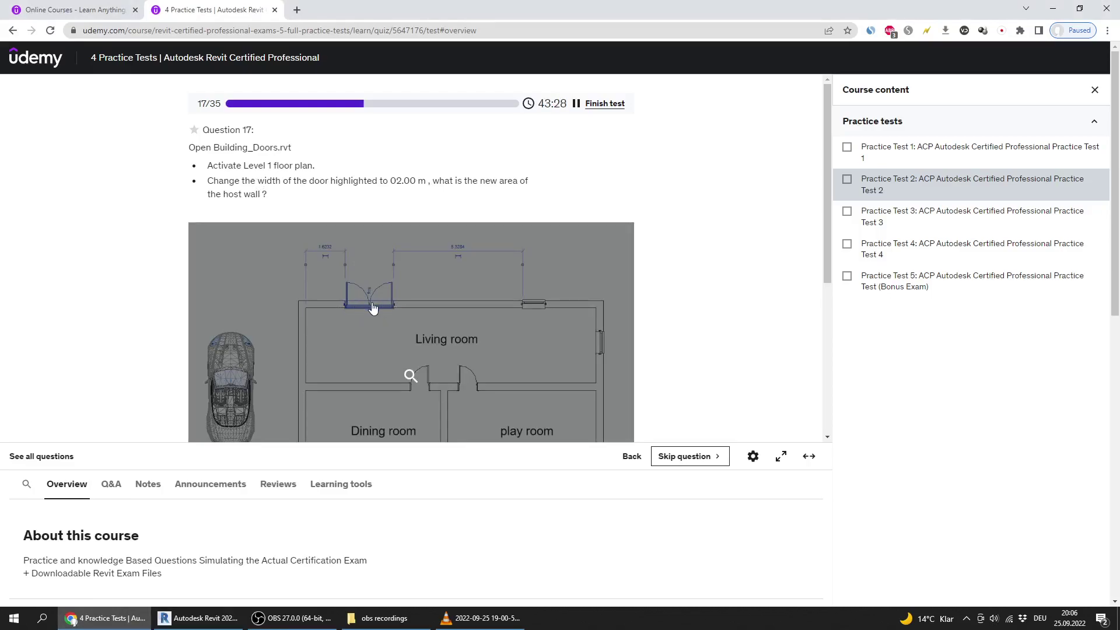
pyautogui.click(200, 618)
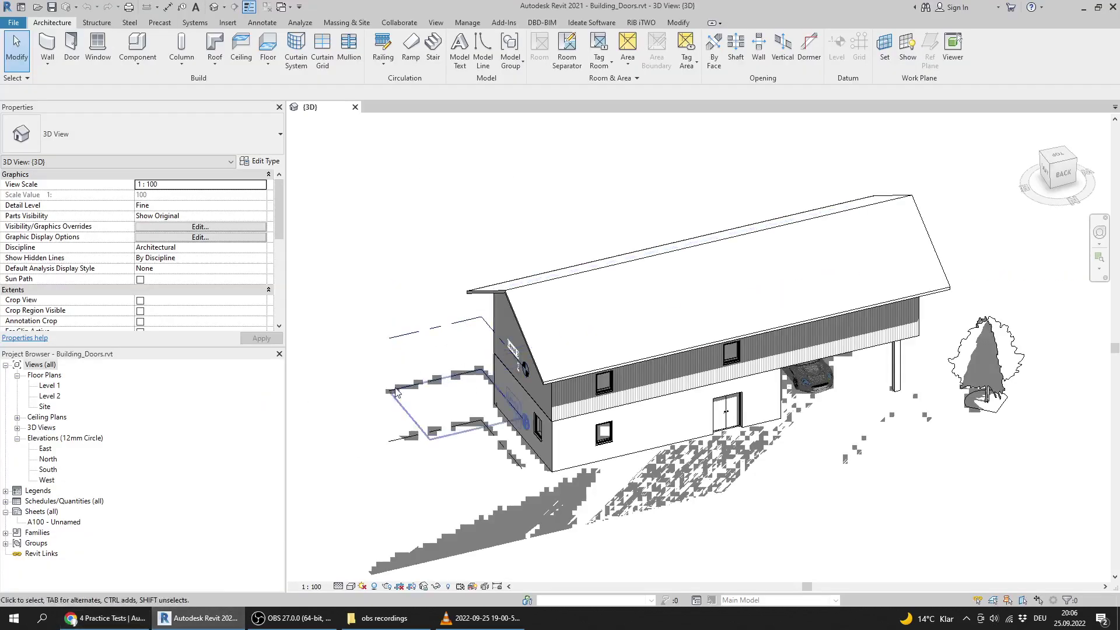
pyautogui.moveTo(544, 317); pyautogui.dragTo(508, 315, button='middle')
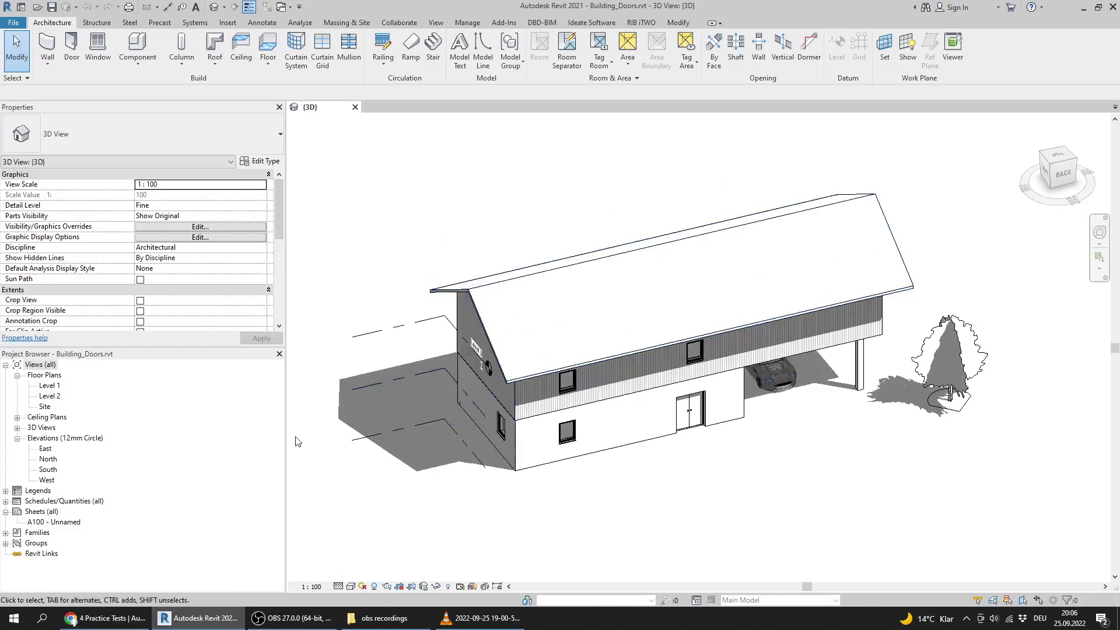
# Step: Reread question 17 in the browser, then return to Revit and open the Level 1 floor plan
pyautogui.click(134, 613)
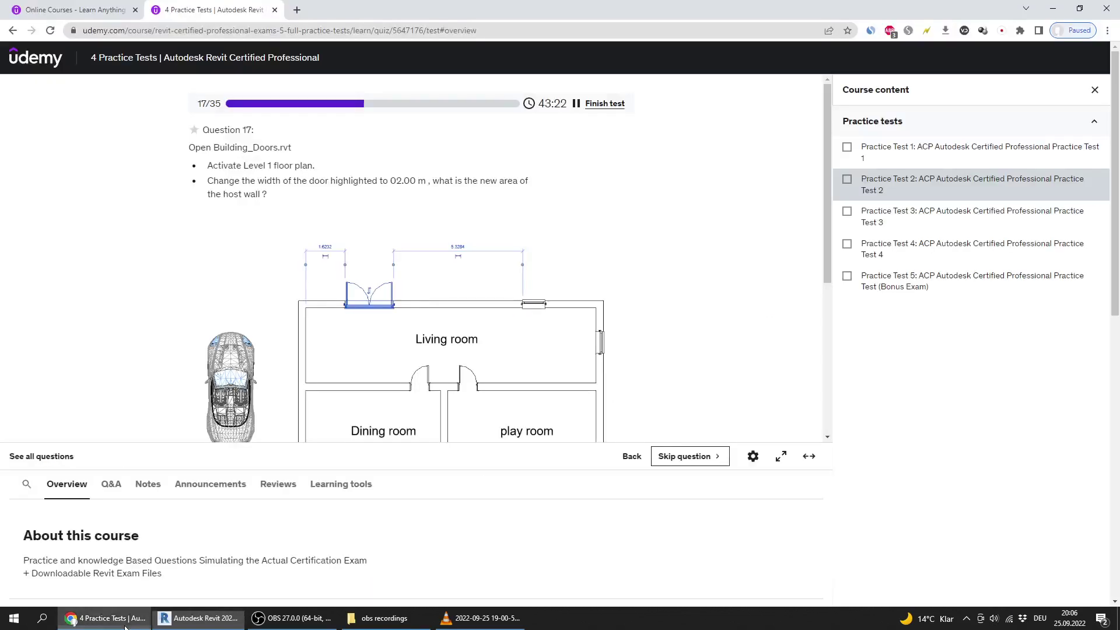
pyautogui.click(127, 609)
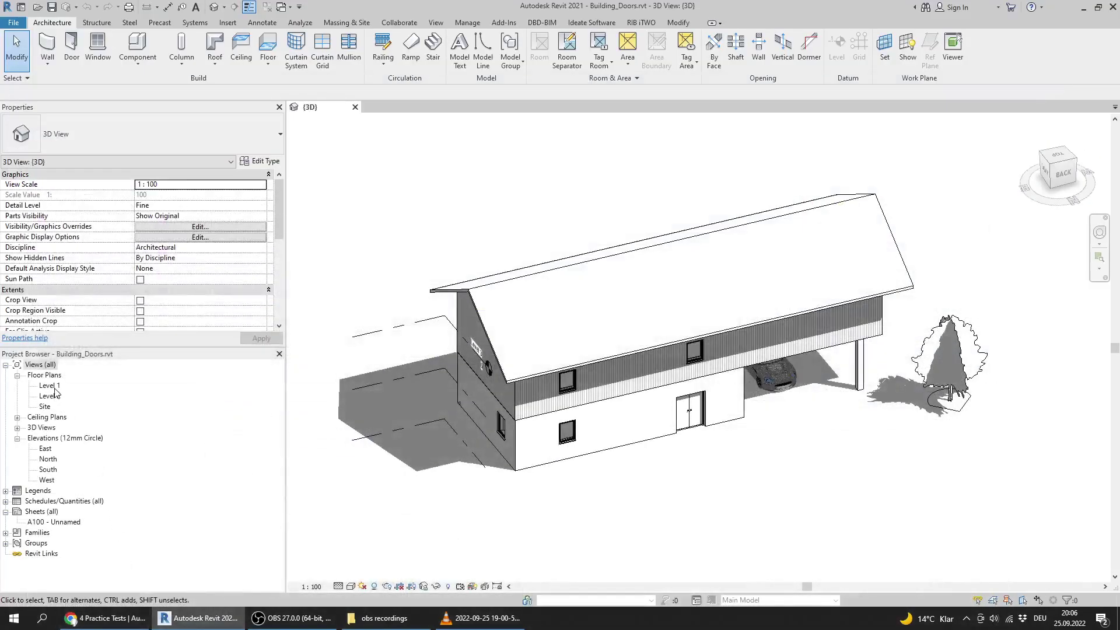
pyautogui.doubleClick(50, 386)
# Step: Set the type width of the double door in the living room's exterior wall to 2 m
pyautogui.scroll(3, 700, 287)
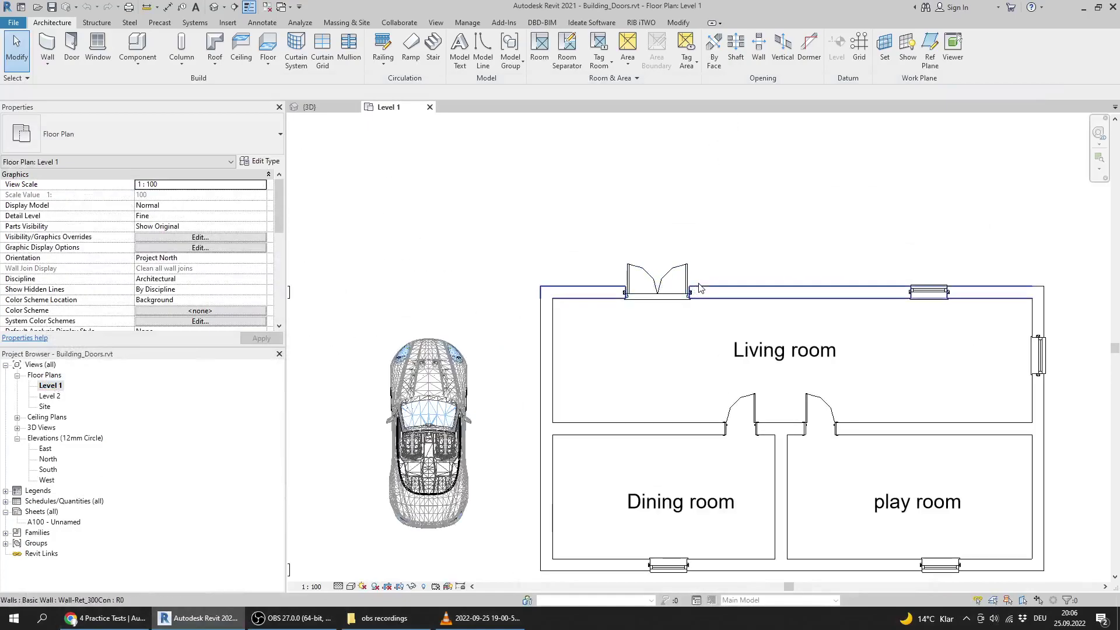
pyautogui.moveTo(508, 327); pyautogui.dragTo(552, 375, button='middle')
pyautogui.scroll(1, 532, 341)
pyautogui.click(529, 224)
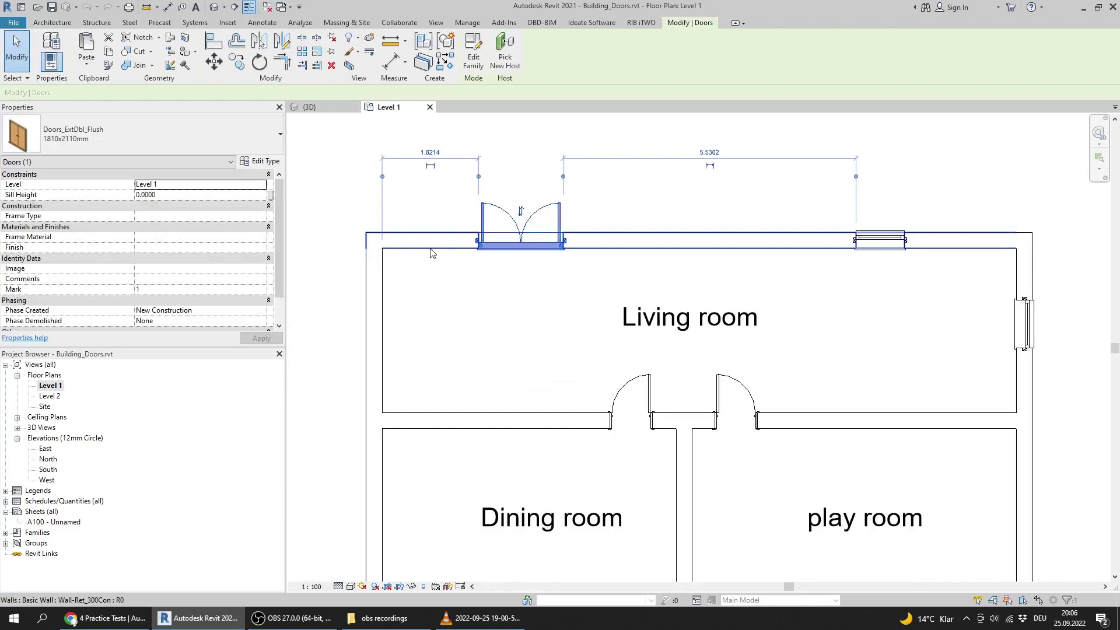
pyautogui.moveTo(432, 252); pyautogui.dragTo(450, 290, button='middle')
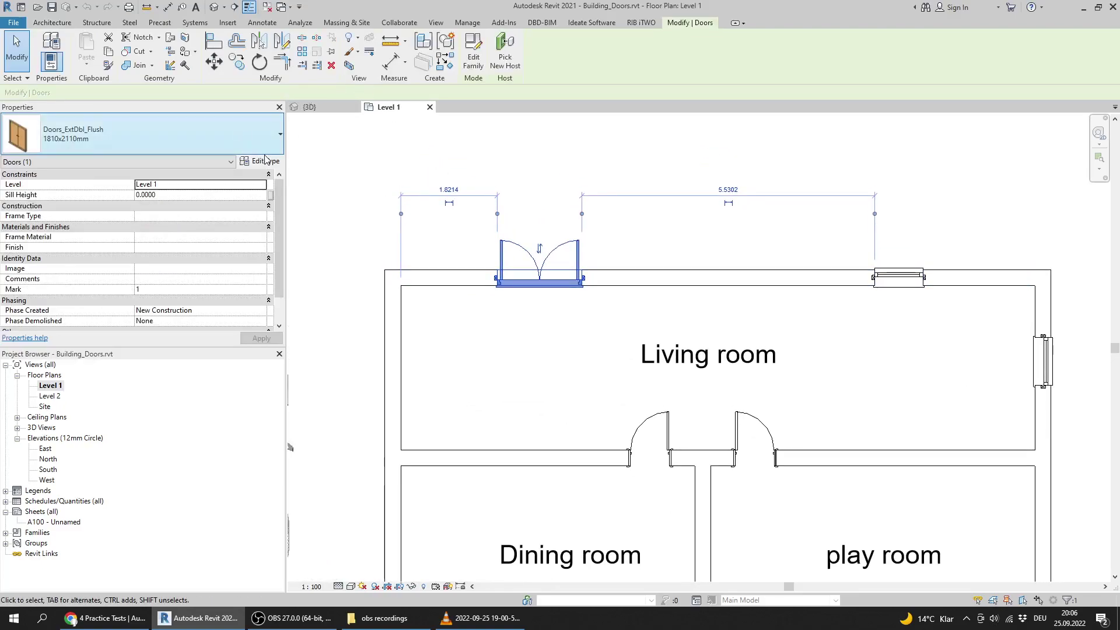
pyautogui.click(275, 165)
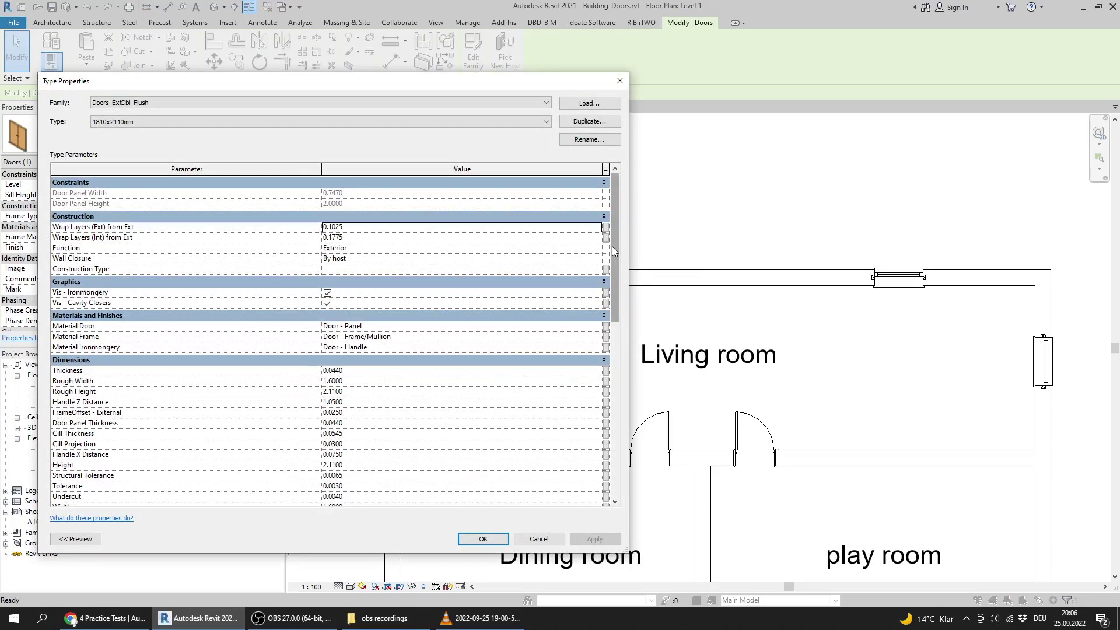
pyautogui.moveTo(612, 247); pyautogui.dragTo(615, 332)
pyautogui.click(332, 341)
pyautogui.click(374, 420)
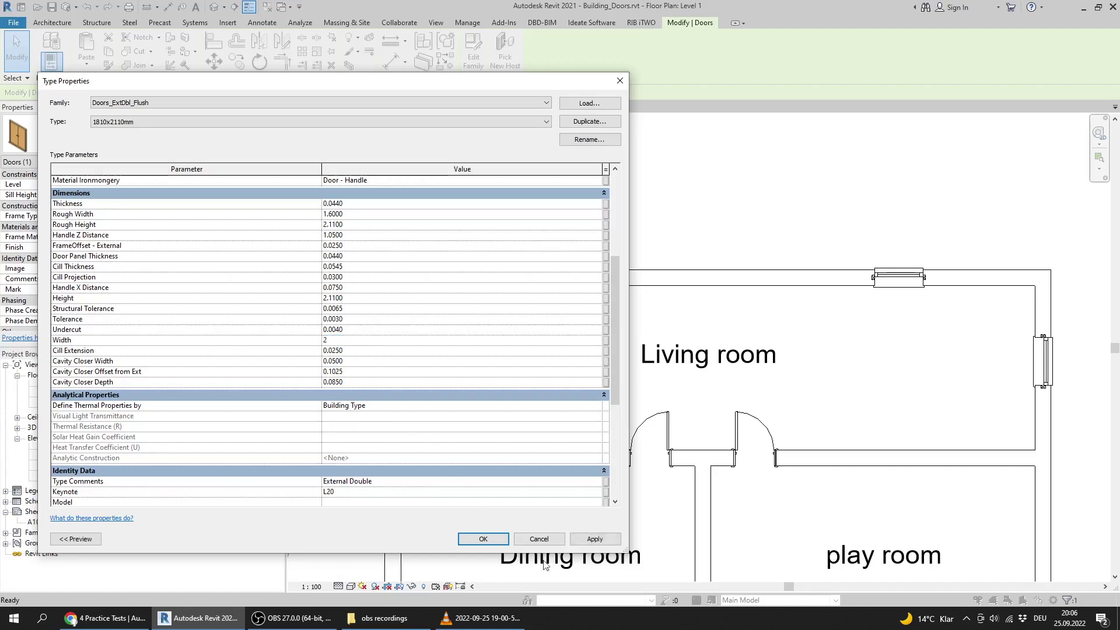
pyautogui.click(592, 538)
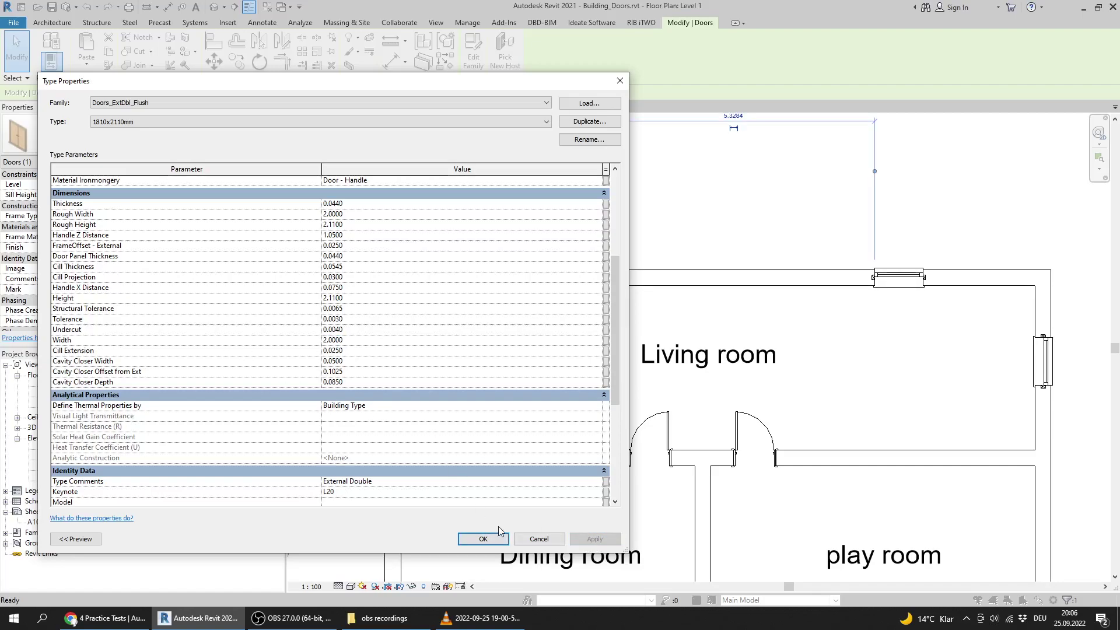
pyautogui.click(483, 539)
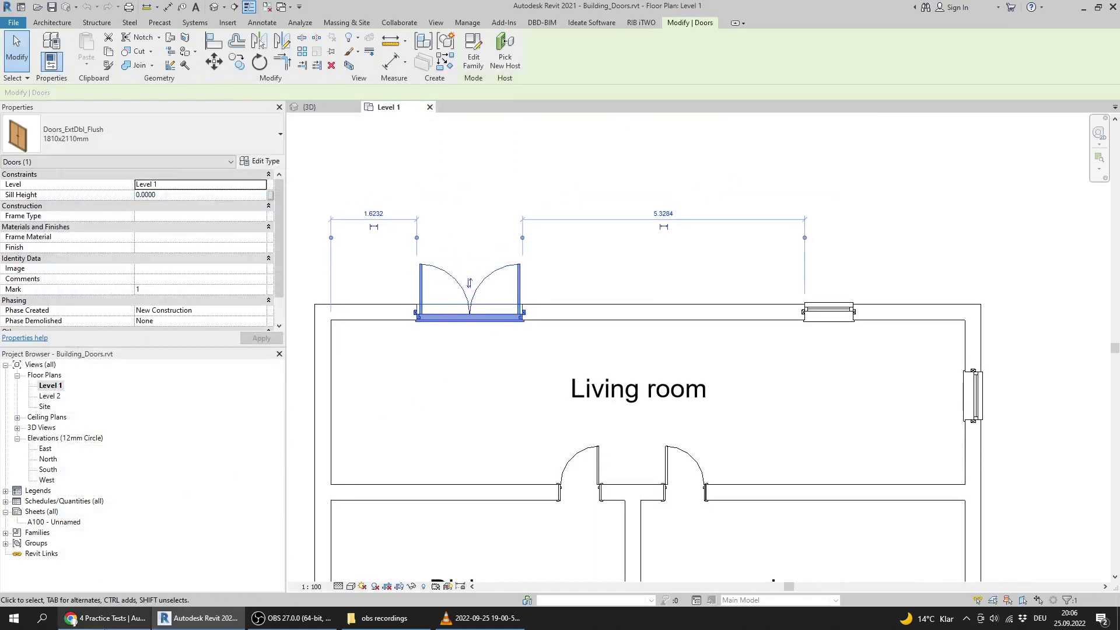
# Step: Recheck the question in the browser, then select the double door's host wall in Revit and check its area in the properties
pyautogui.click(105, 619)
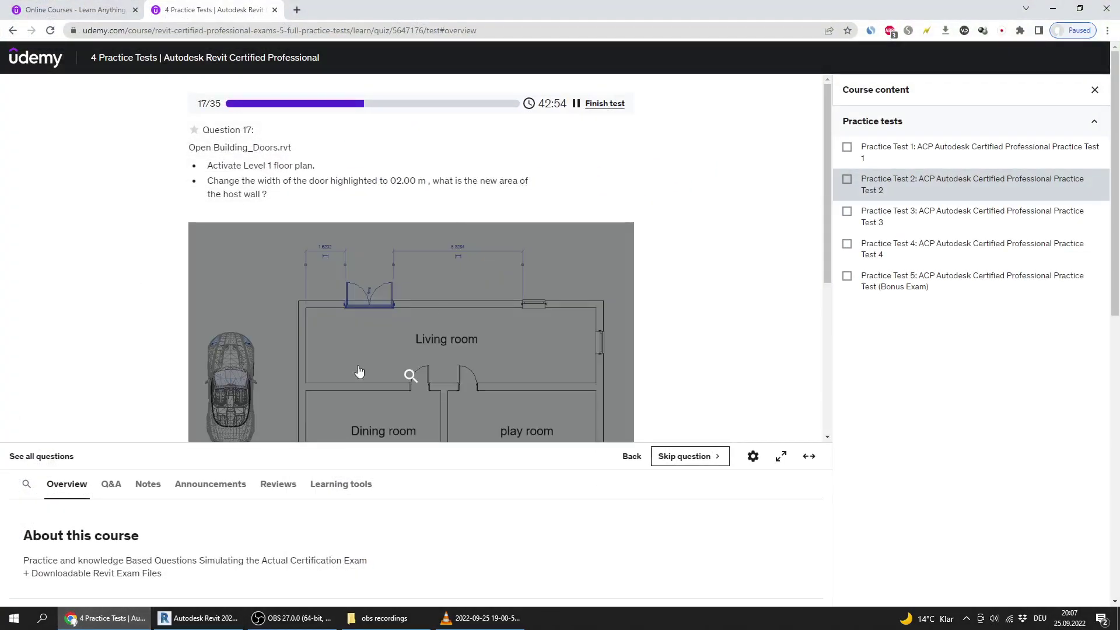
pyautogui.click(175, 622)
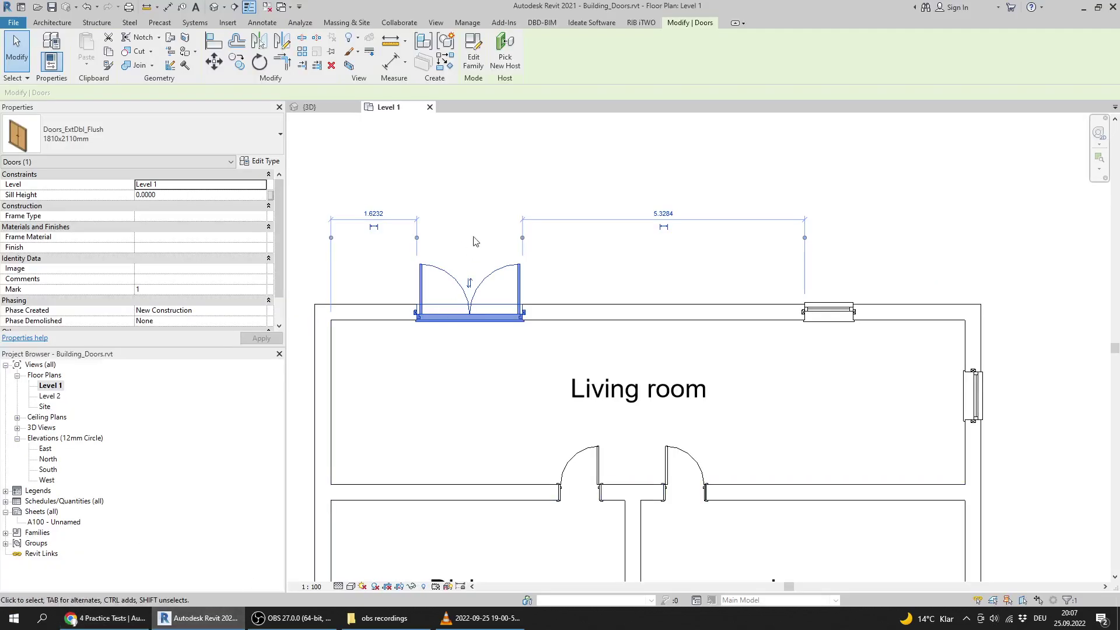
pyautogui.click(476, 198)
pyautogui.click(609, 320)
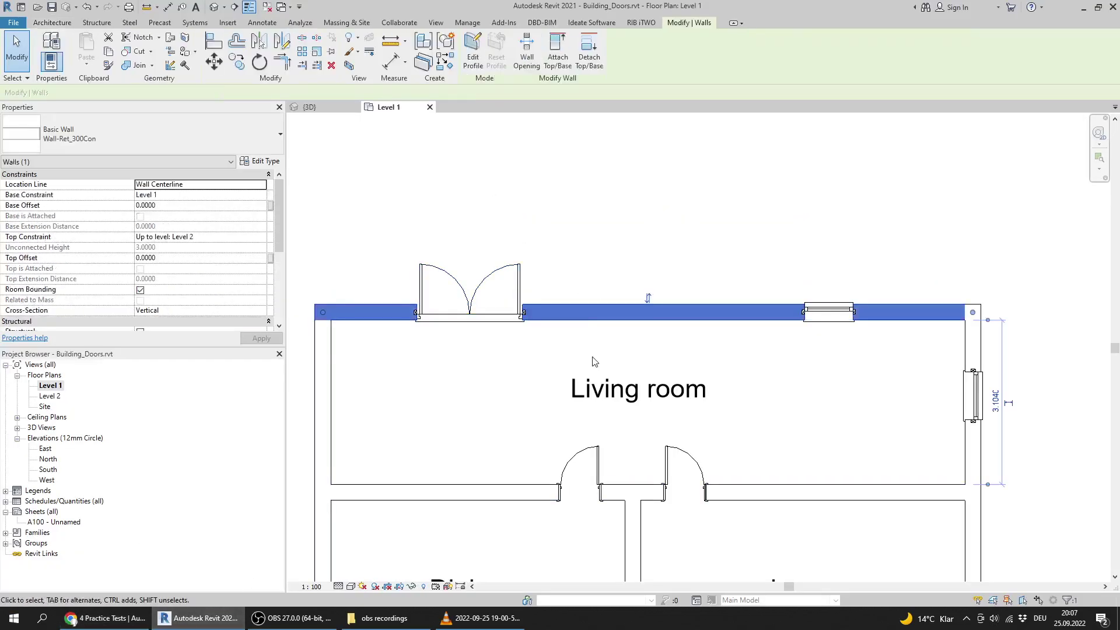
pyautogui.scroll(-2, 633, 321)
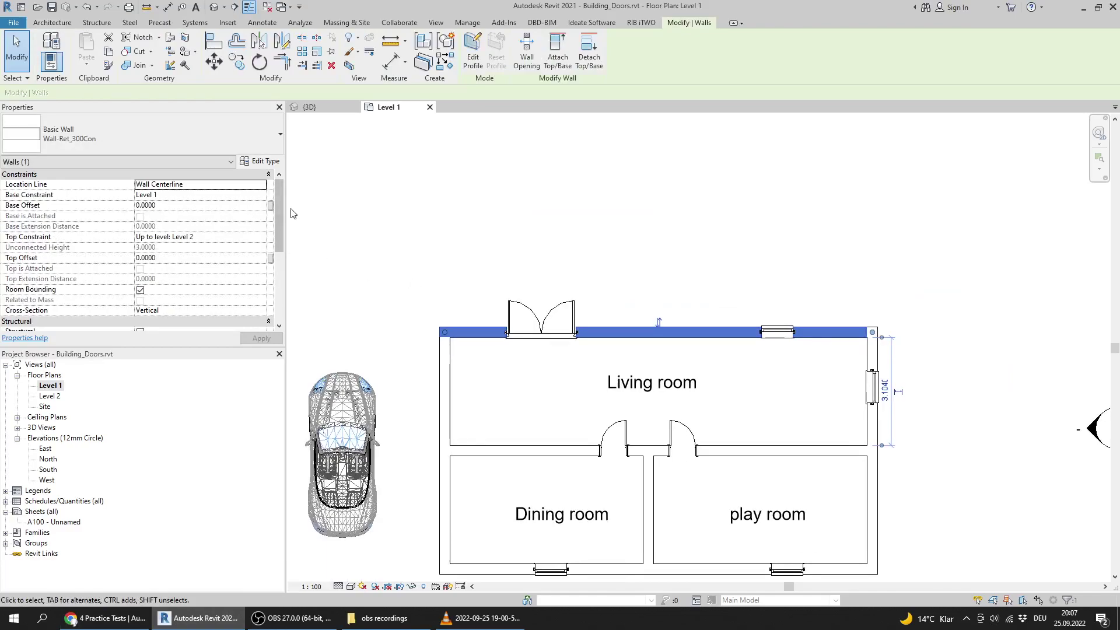
pyautogui.scroll(-5, 279, 216)
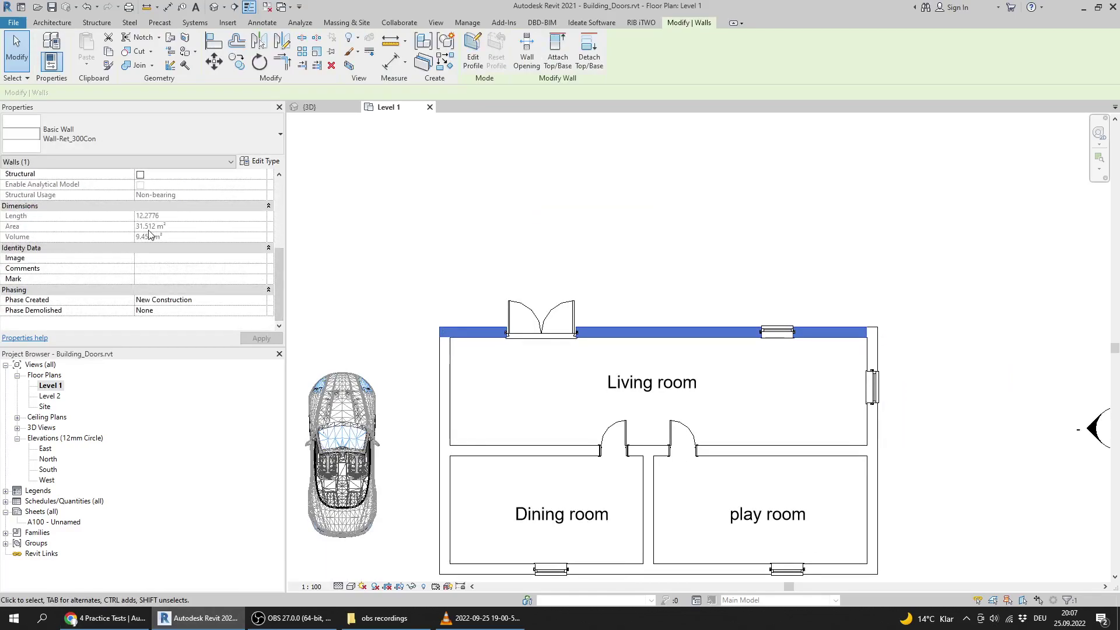
# Step: Switch to the browser quiz and answer question 17 with 31.512 m2
pyautogui.click(105, 617)
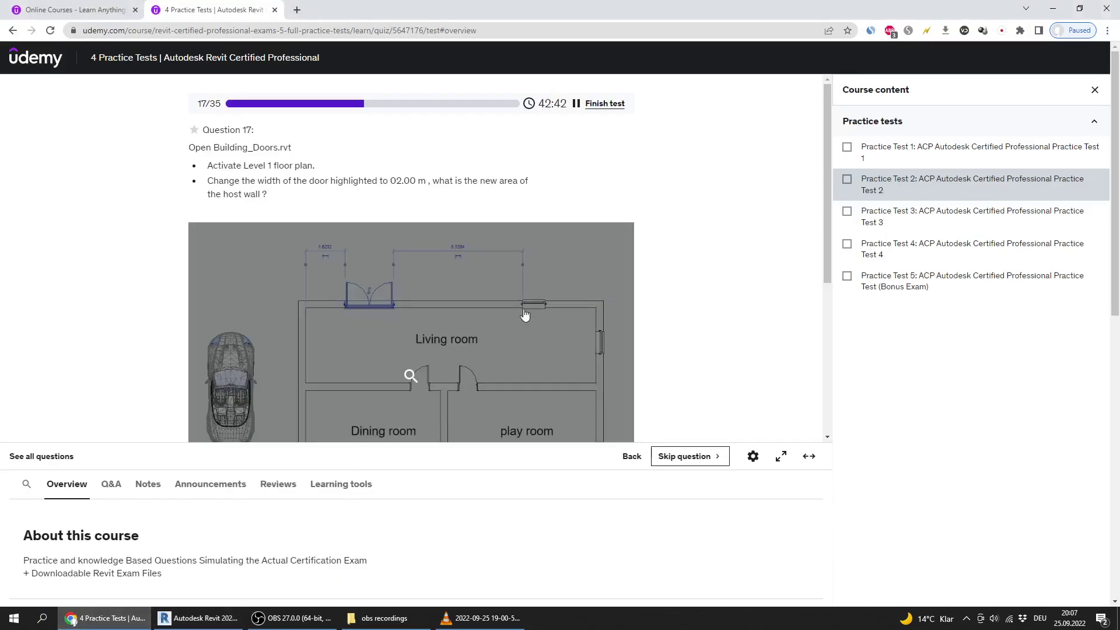
pyautogui.scroll(-7, 546, 322)
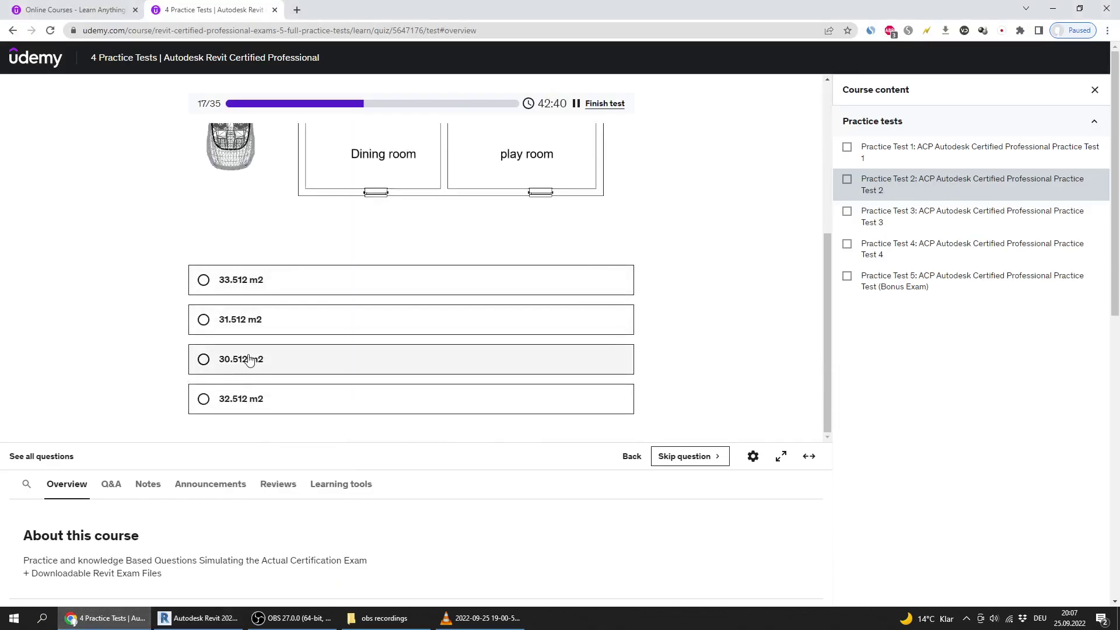
pyautogui.click(266, 329)
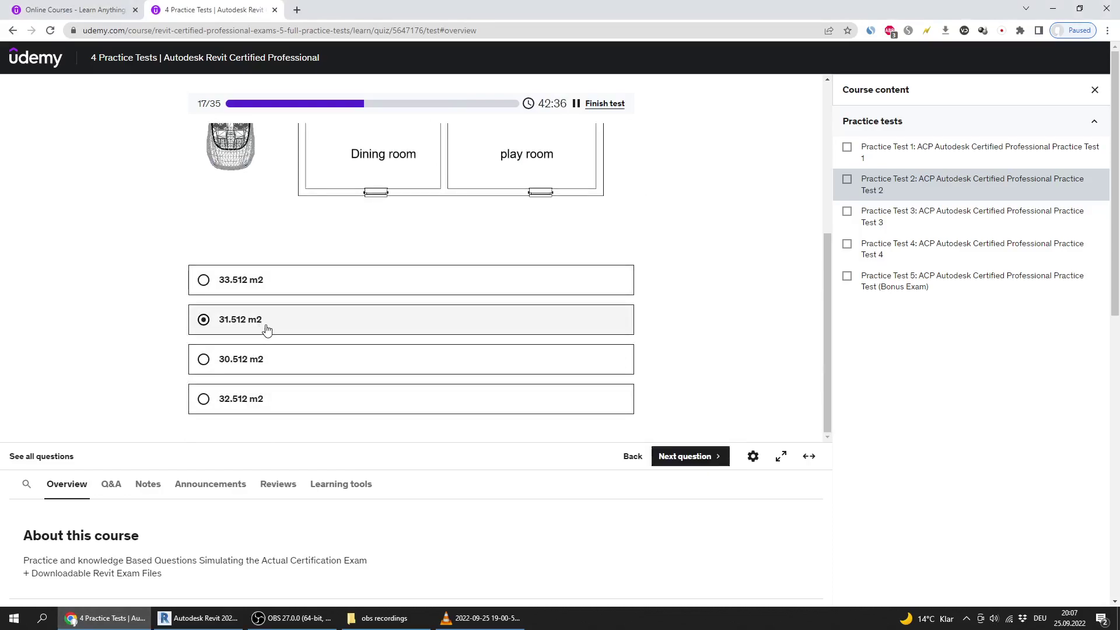